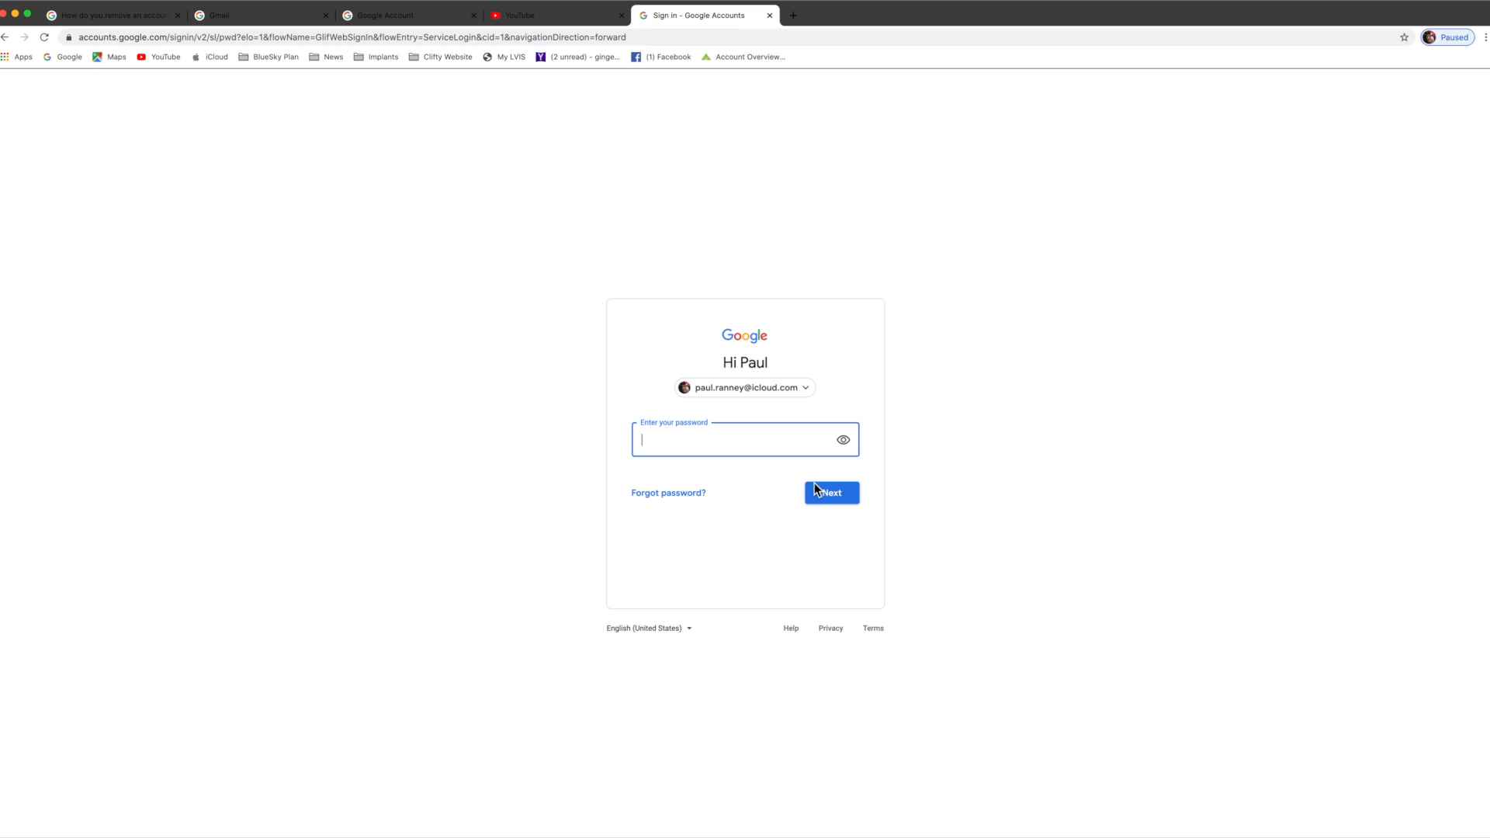
- Finish signing in with the account password and open YouTube from the Google apps grid
{"action": "type", "text": "••••••••"}
{"action": "key", "text": "Return"}
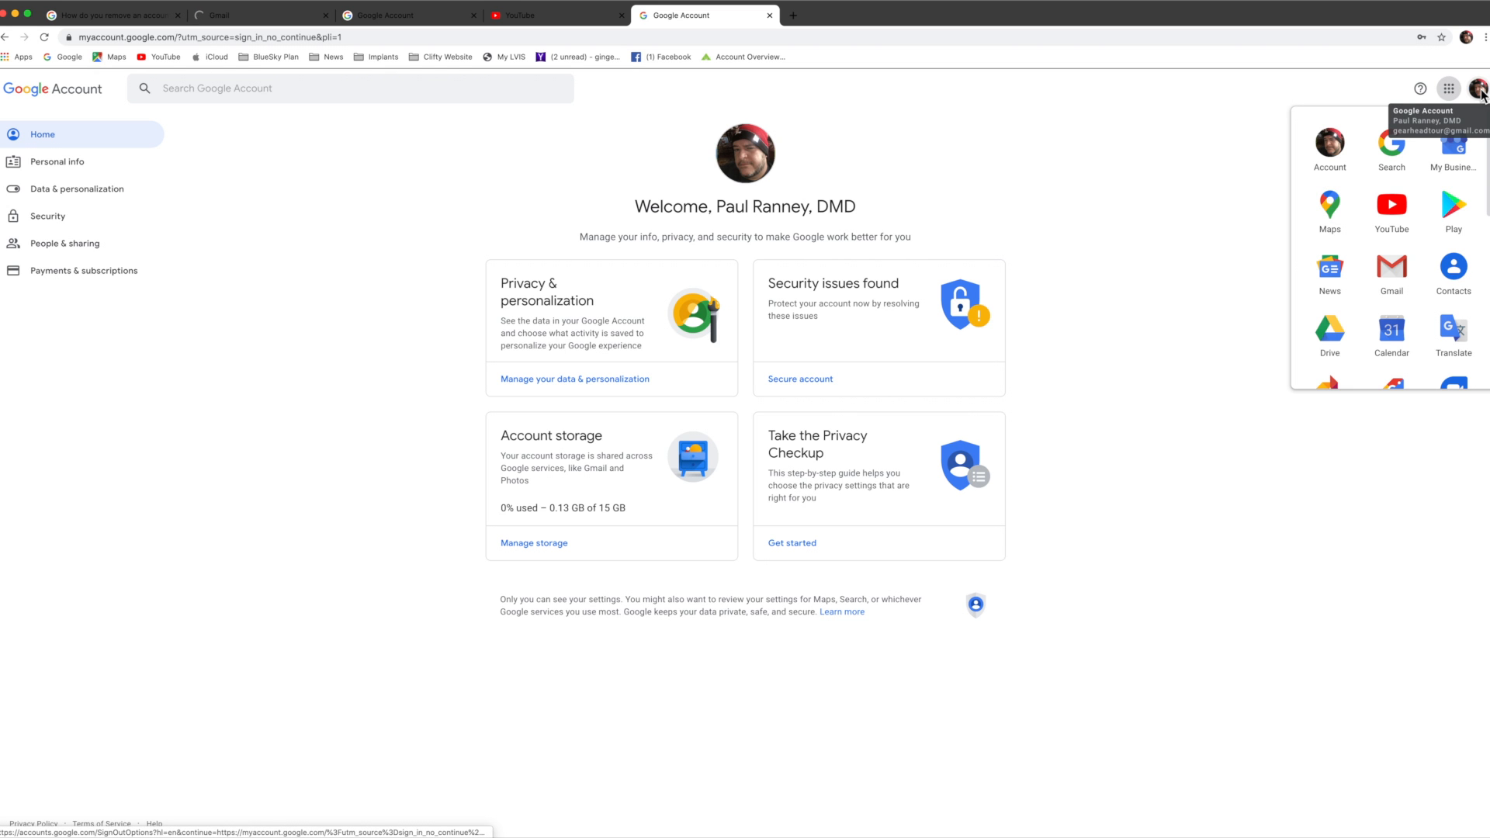
{"action": "left_click", "coordinate": [1393, 207]}
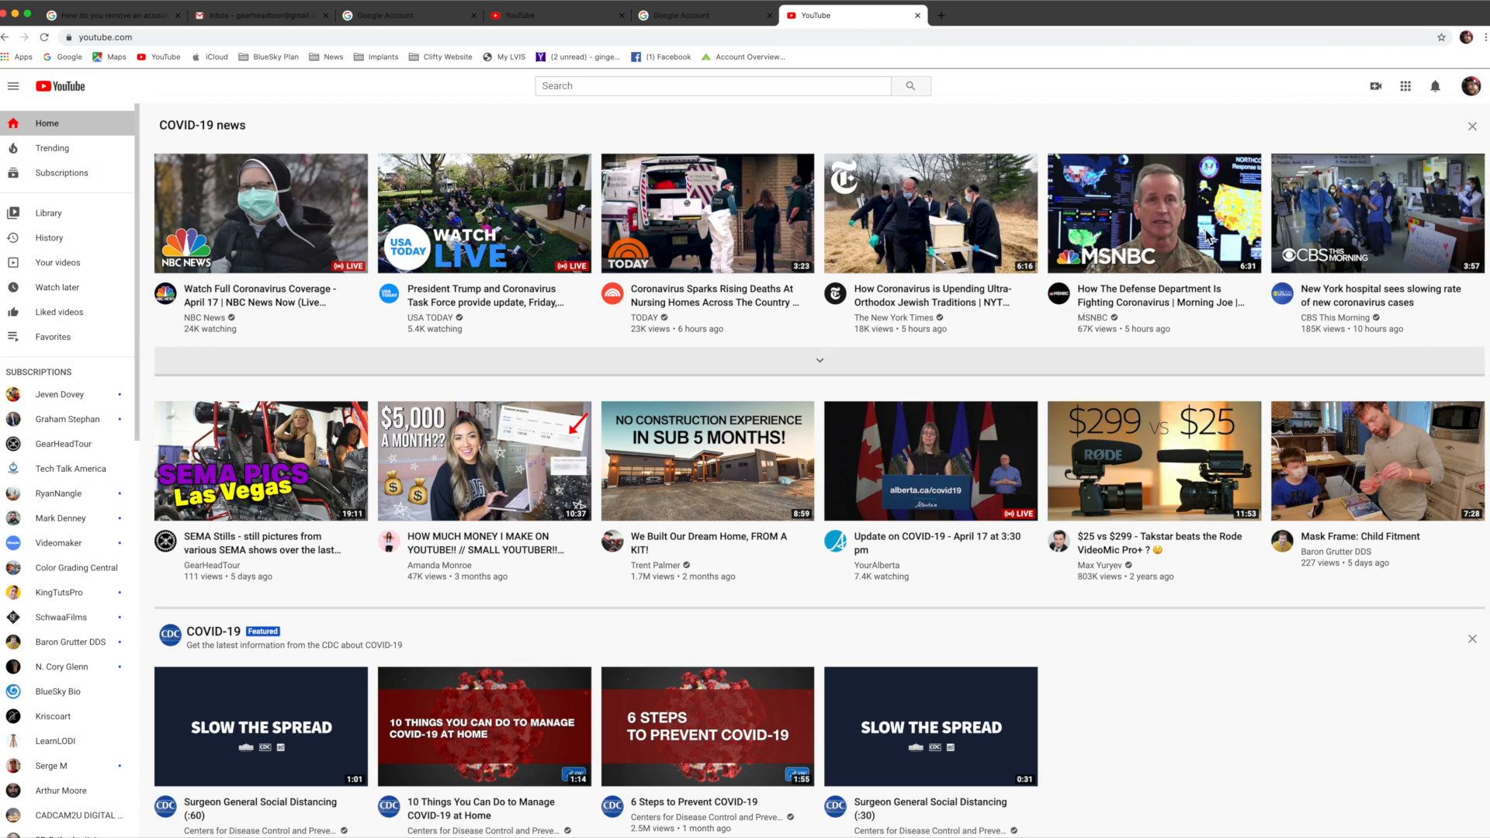
- Go to YouTube's account settings through the avatar menu
{"action": "left_click", "coordinate": [1472, 92]}
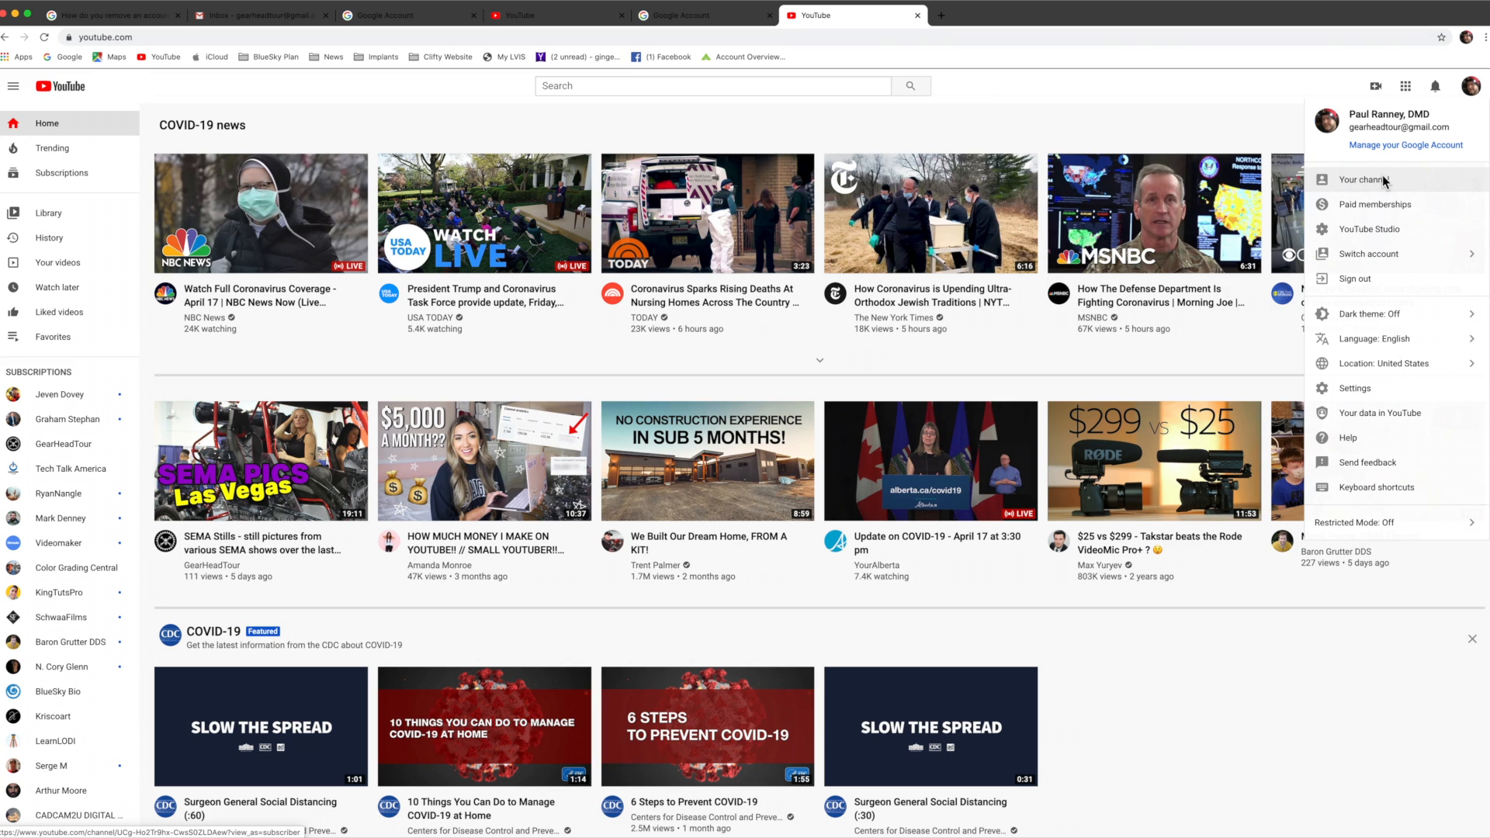
{"action": "left_click", "coordinate": [1373, 391]}
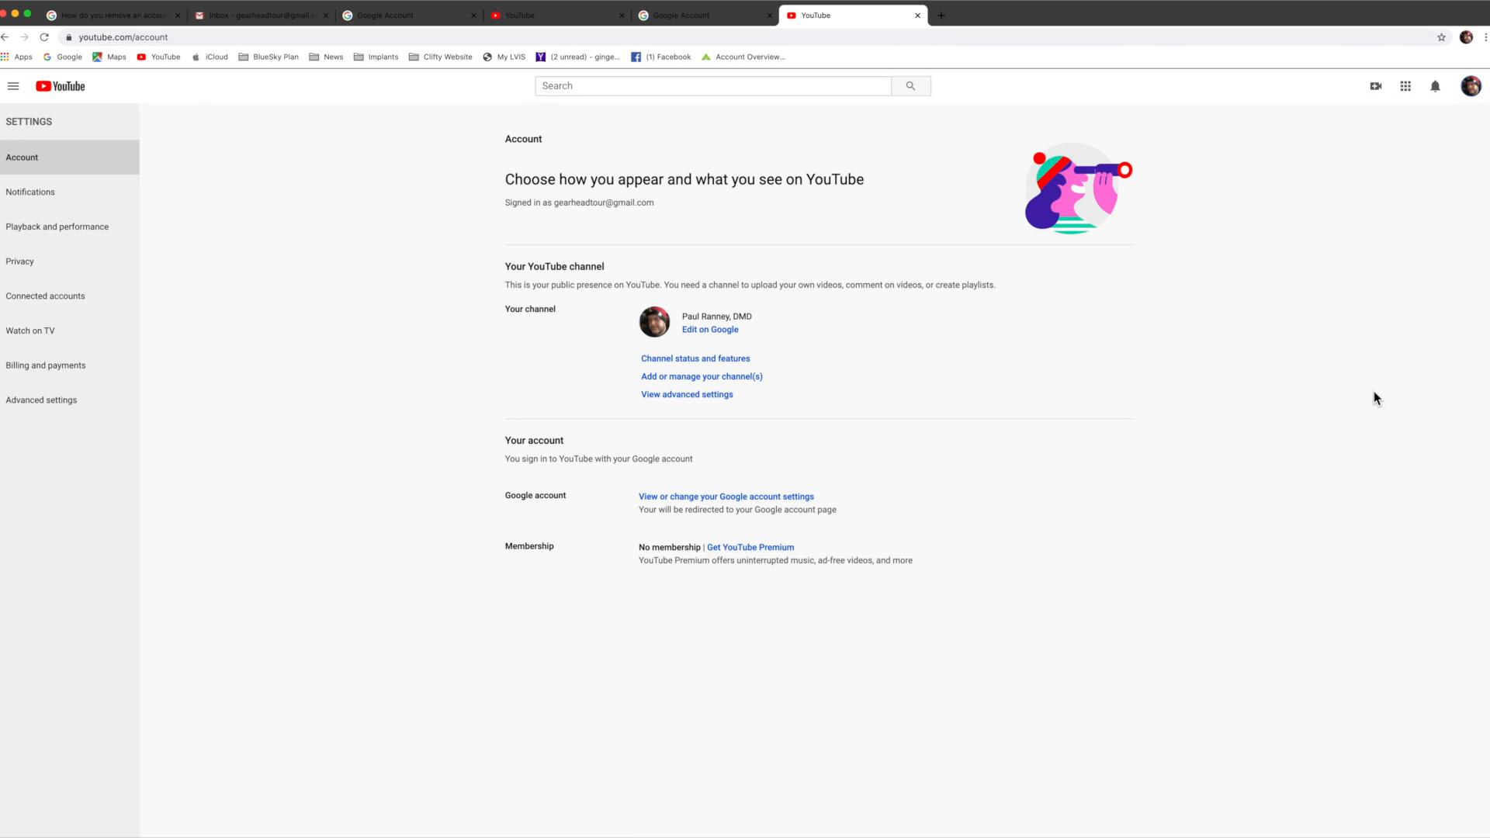
- Open the account's channel list and choose to create a new channel
{"action": "left_click", "coordinate": [719, 379]}
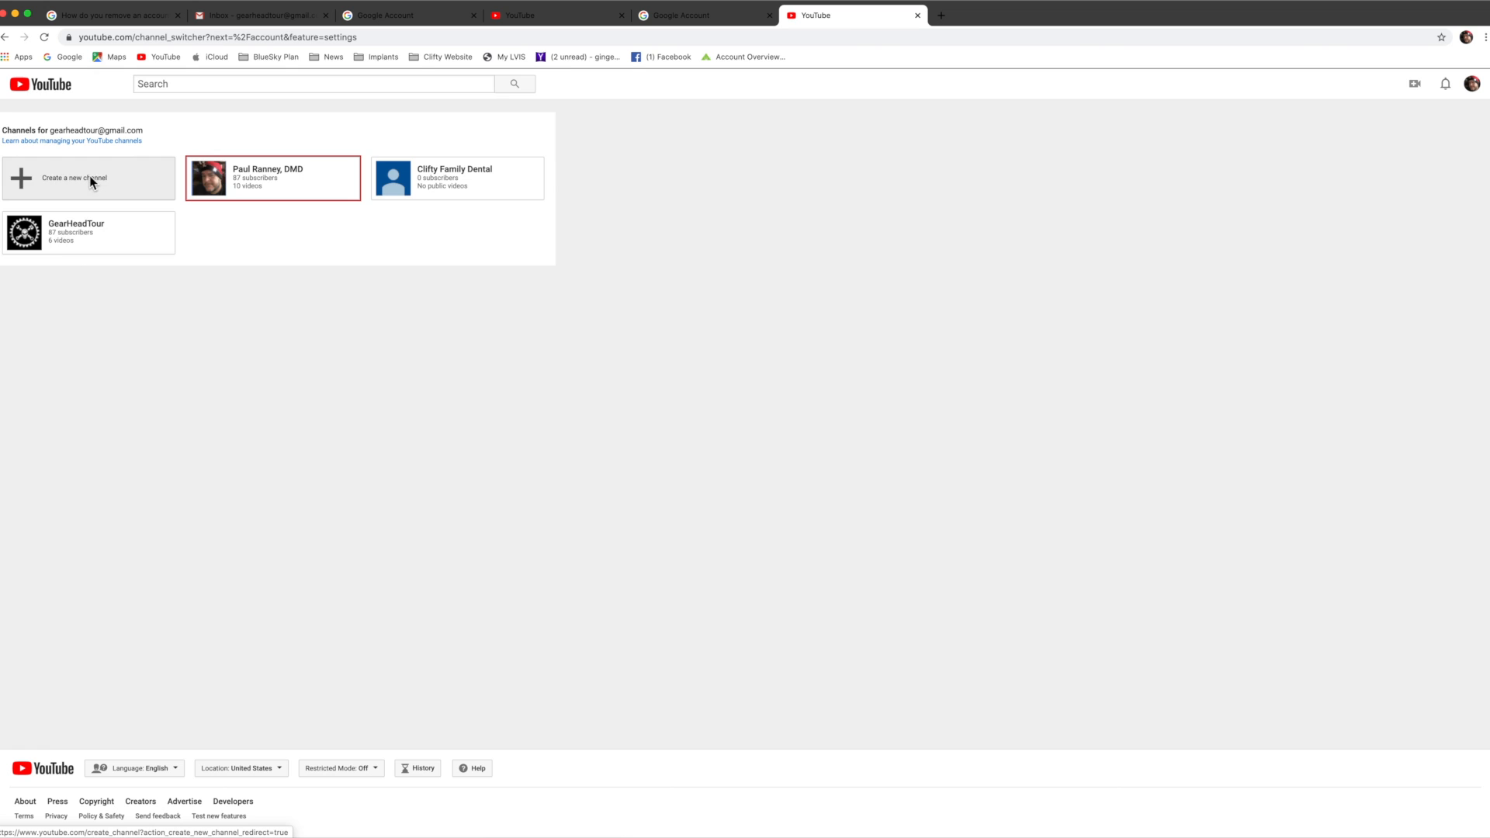
{"action": "left_click", "coordinate": [90, 179]}
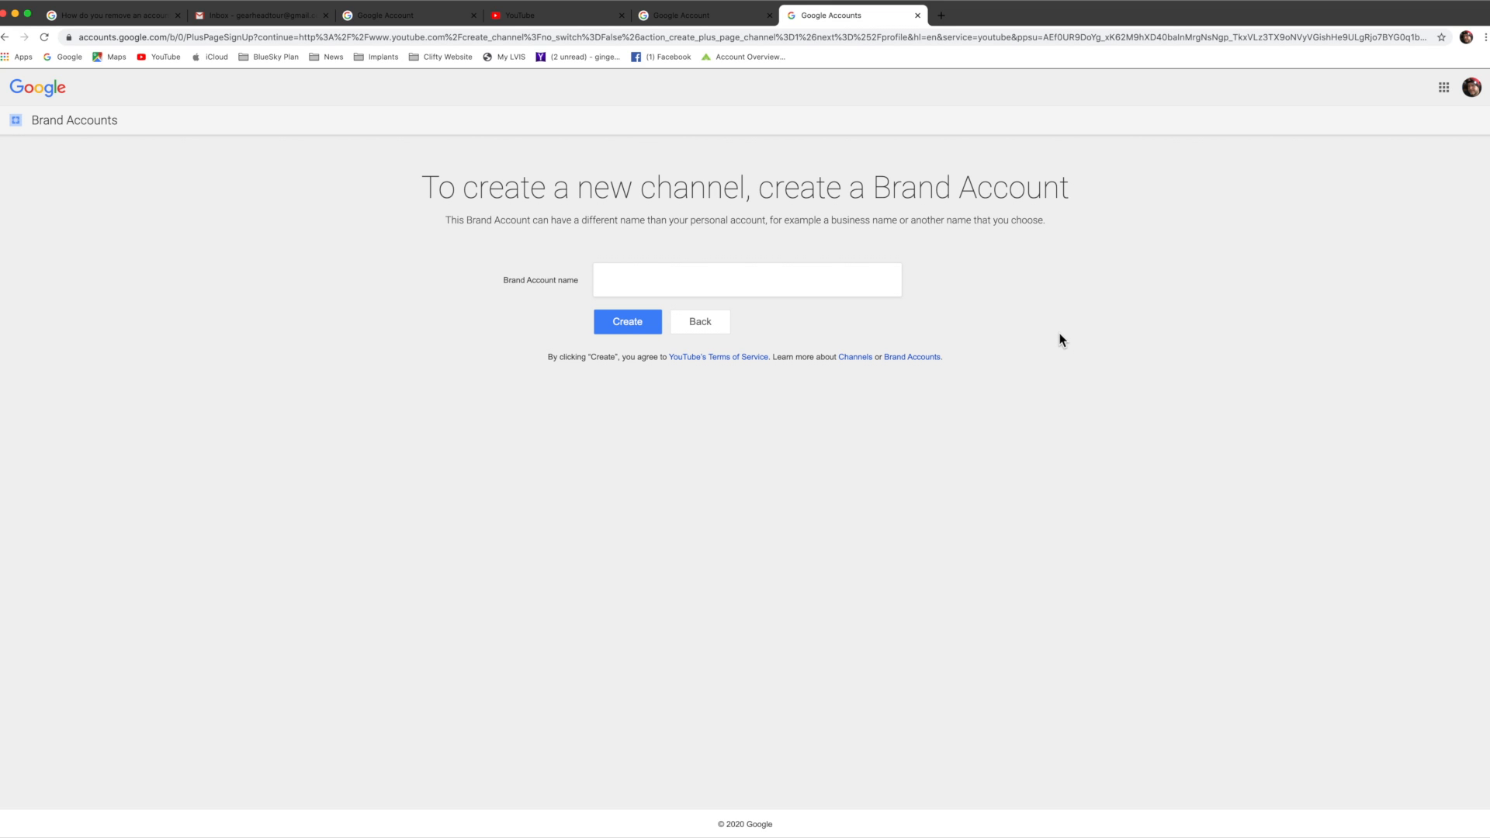
- Create a Brand Account named 'HowToYouTube' with its new channel
{"action": "left_click", "coordinate": [747, 281]}
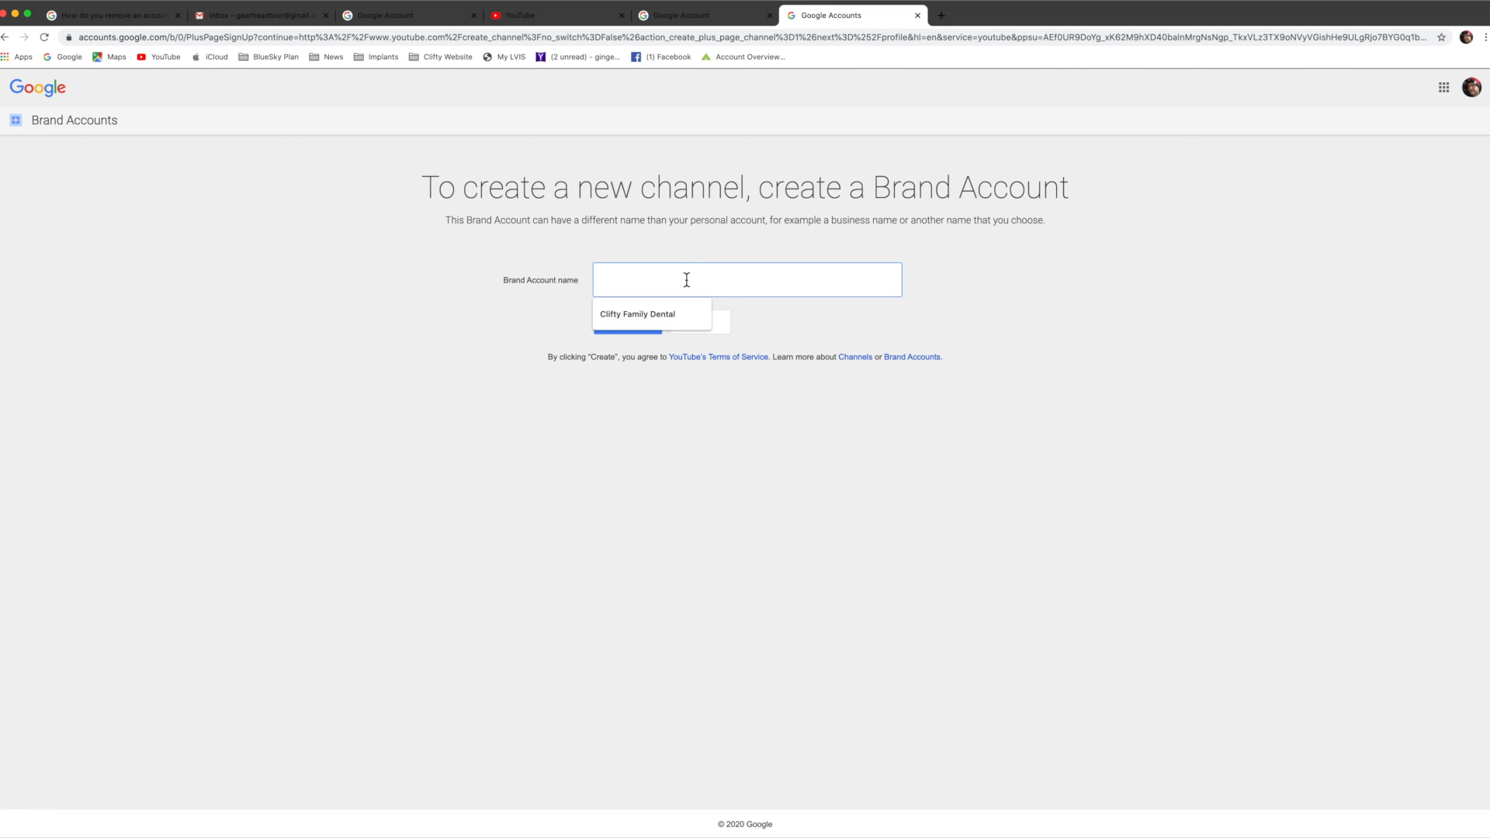
{"action": "type", "text": "HowT"}
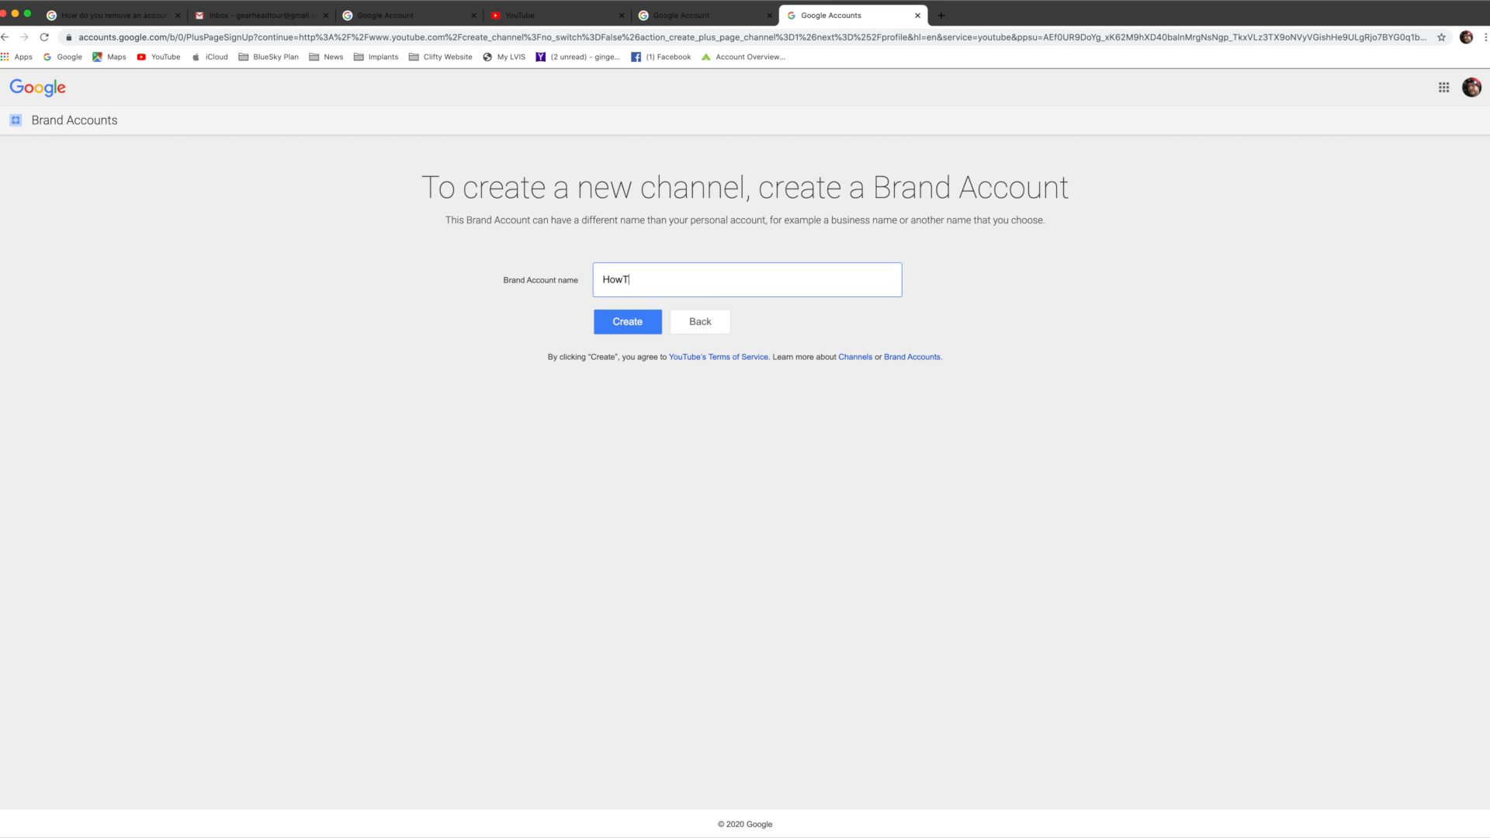
{"action": "type", "text": "oYouTube"}
{"action": "left_click", "coordinate": [631, 322]}
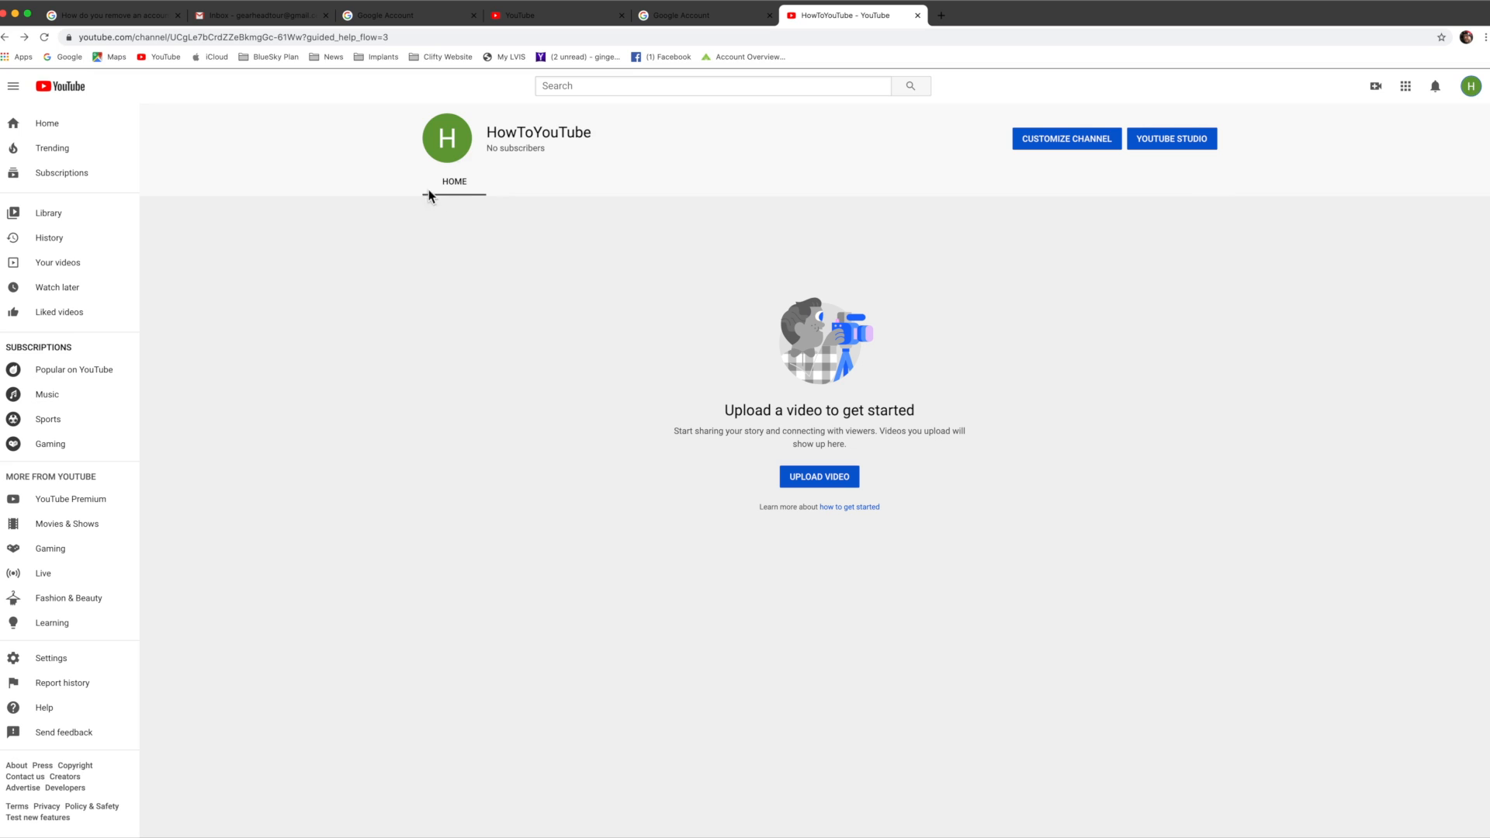
- Open the HowToYouTube channel's Status and Features page from account settings
{"action": "mouse_move", "coordinate": [450, 146]}
{"action": "left_click", "coordinate": [1471, 87]}
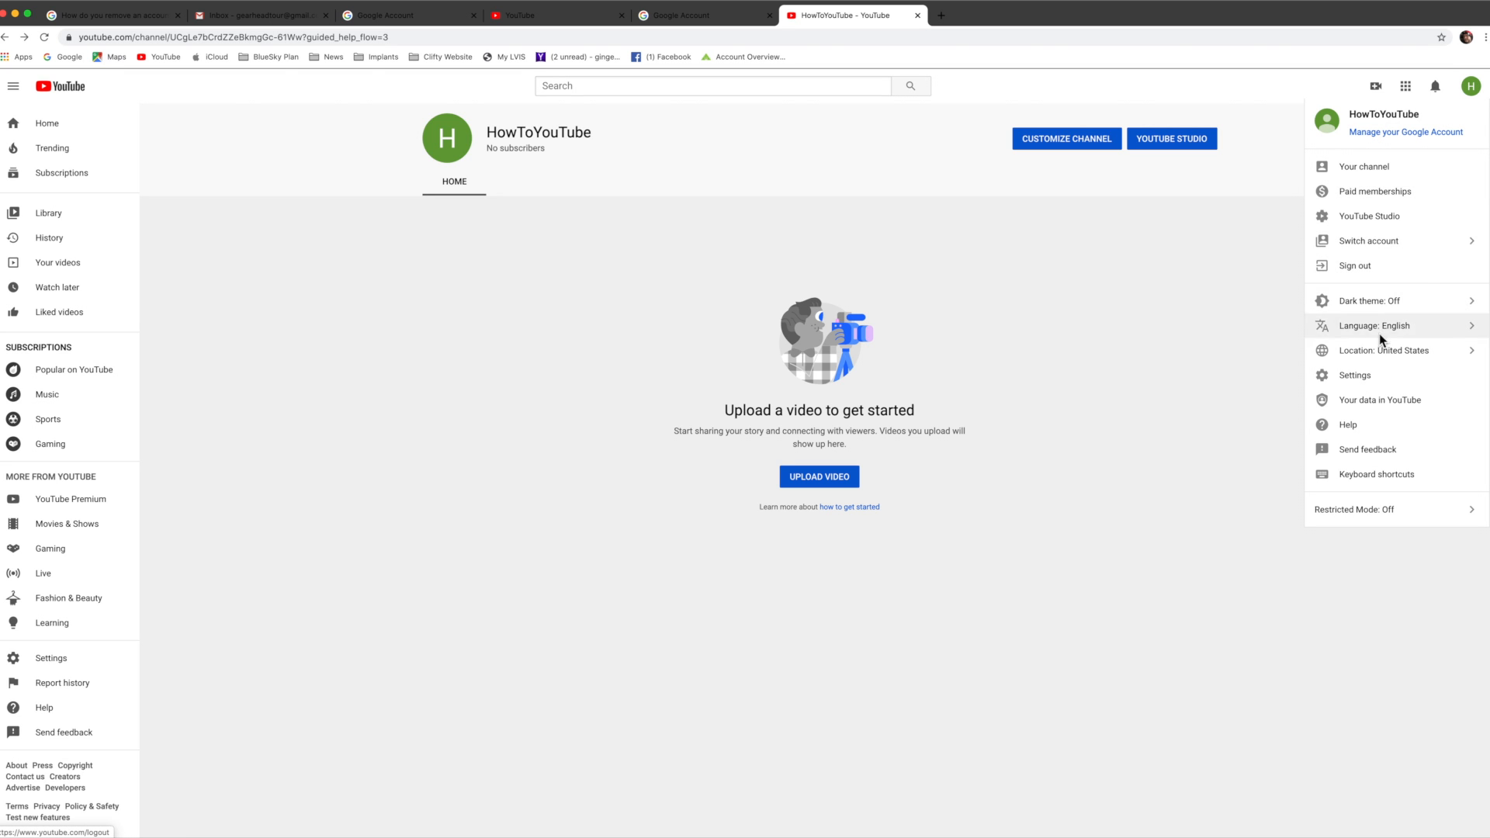
{"action": "left_click", "coordinate": [1376, 375]}
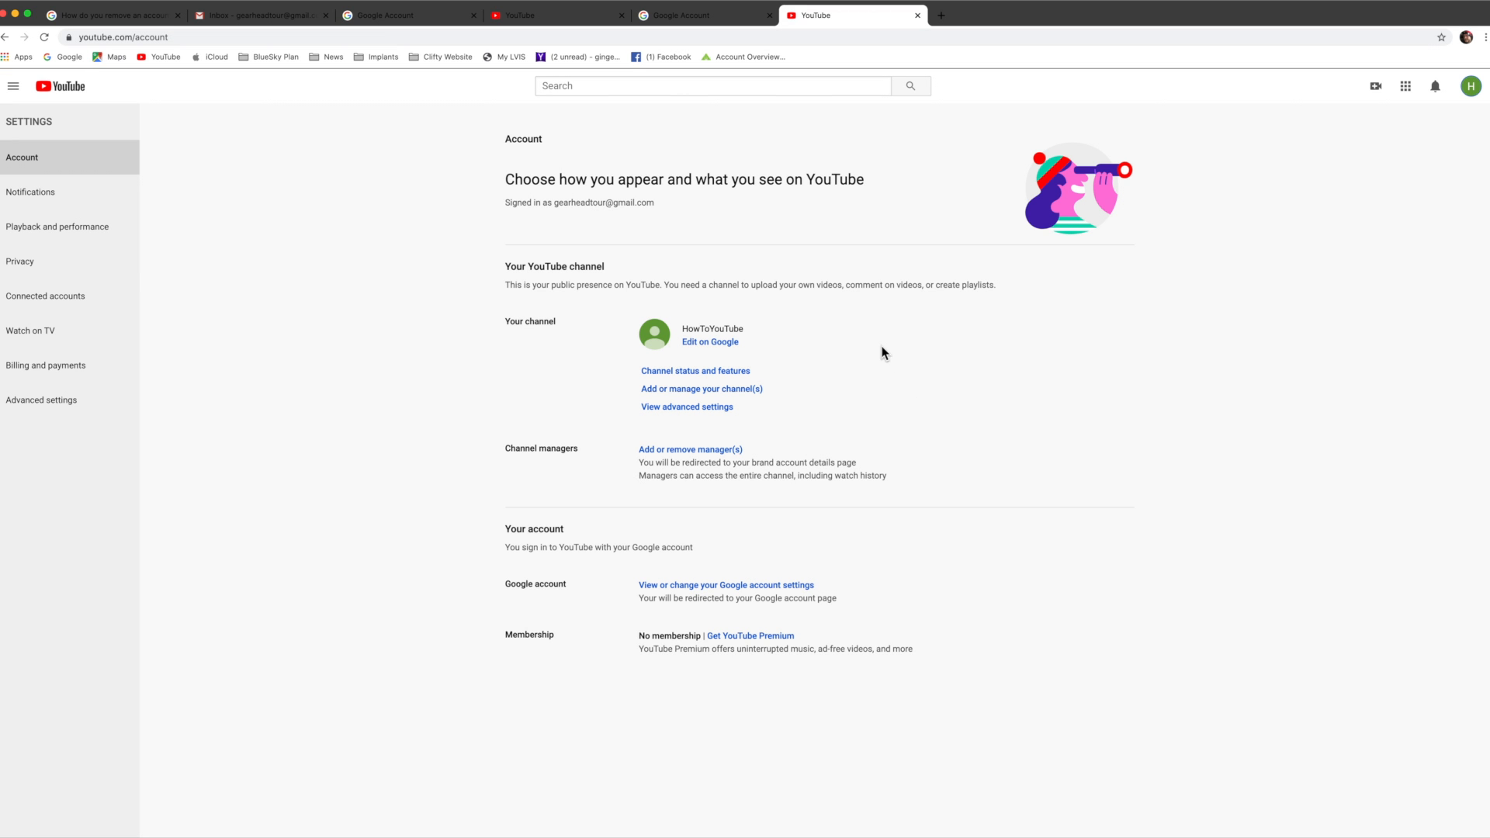
{"action": "left_click", "coordinate": [714, 374]}
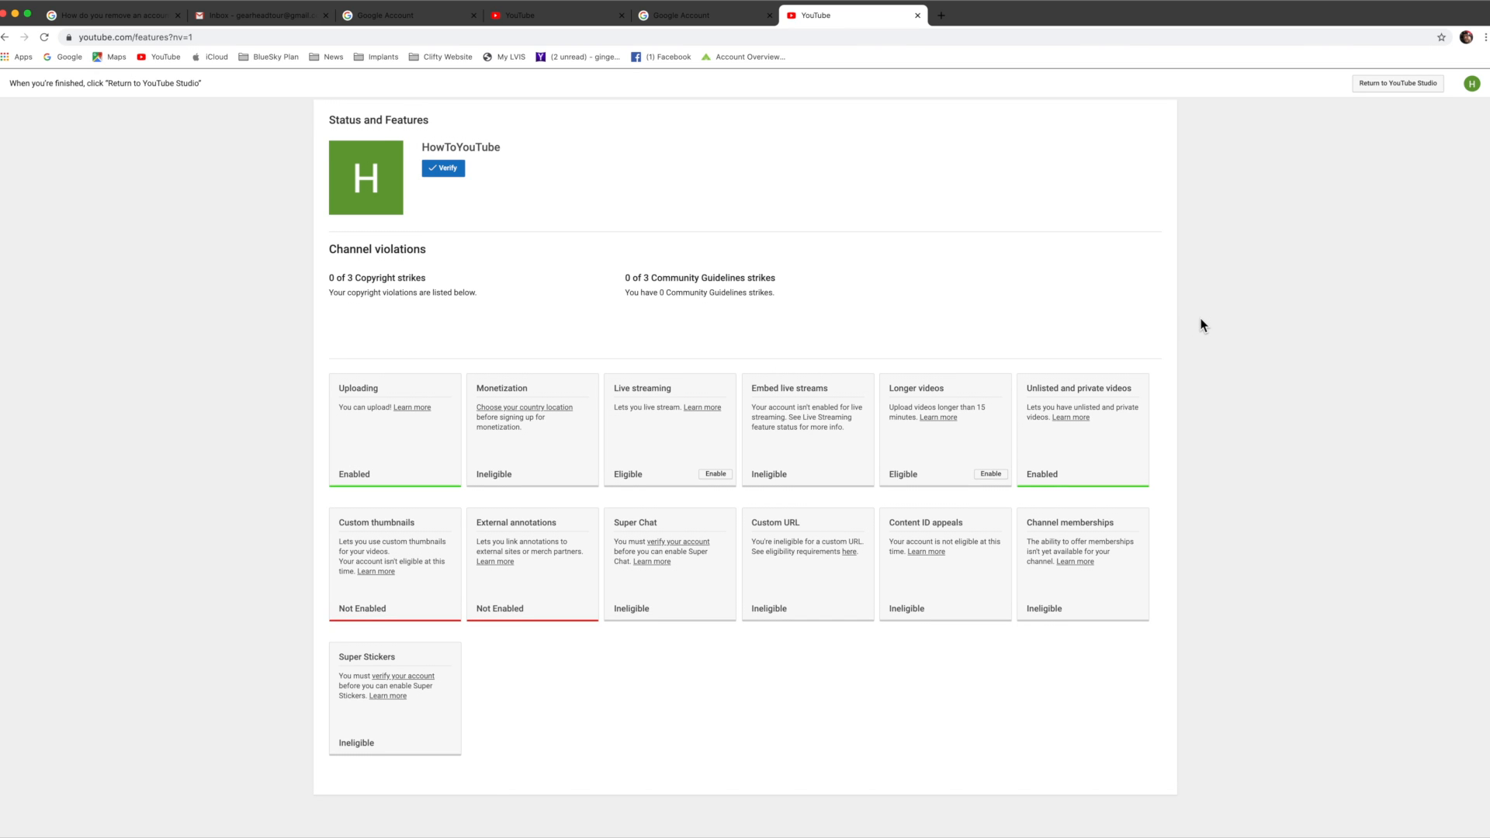
- Review the Status and Features cards, then start verifying the channel
{"action": "scroll", "coordinate": [1201, 324], "scroll_direction": "down", "scroll_amount": 2}
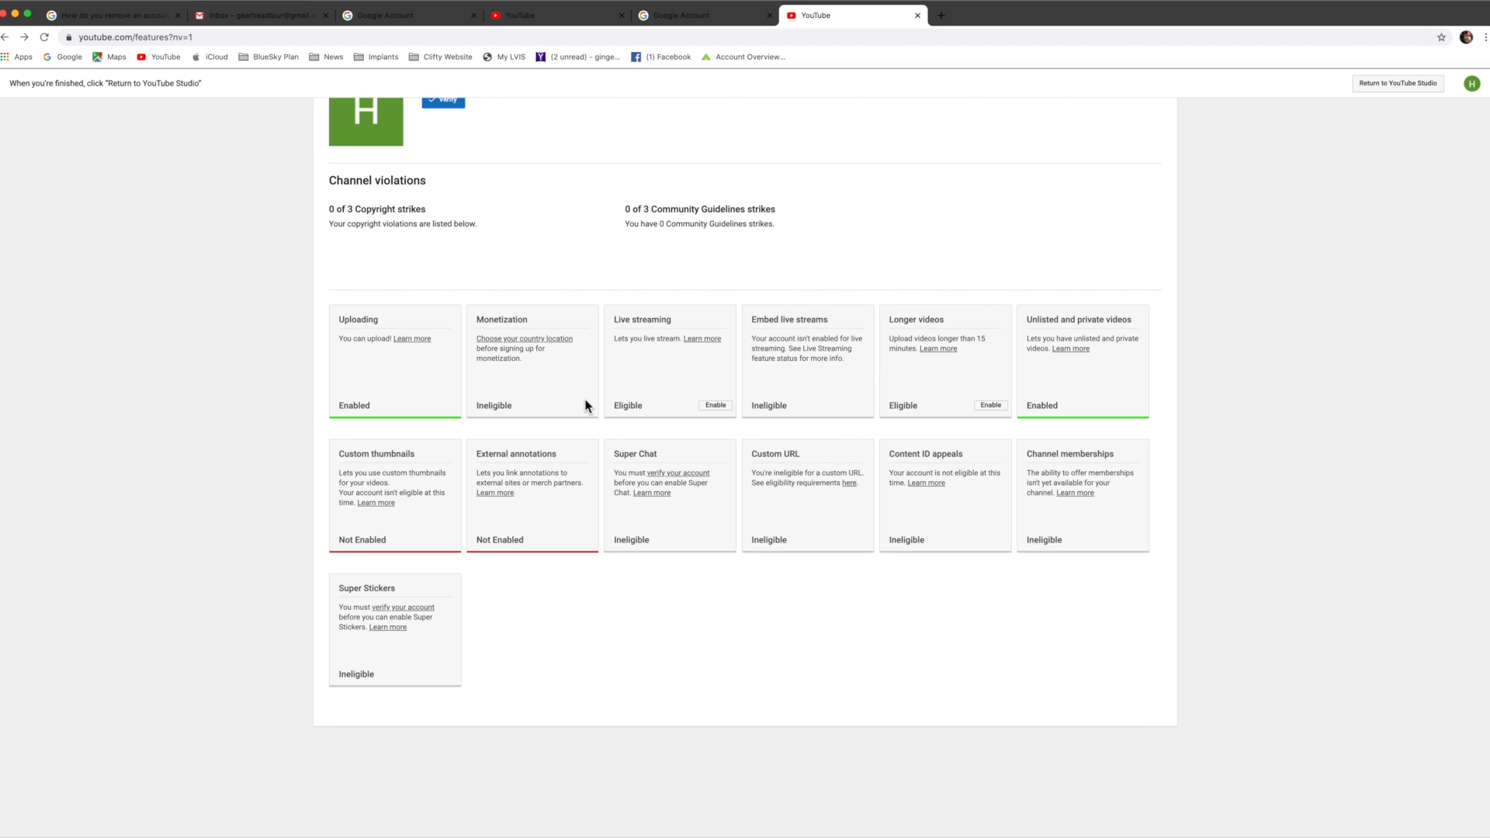
{"action": "scroll", "coordinate": [659, 407], "scroll_direction": "up", "scroll_amount": 2}
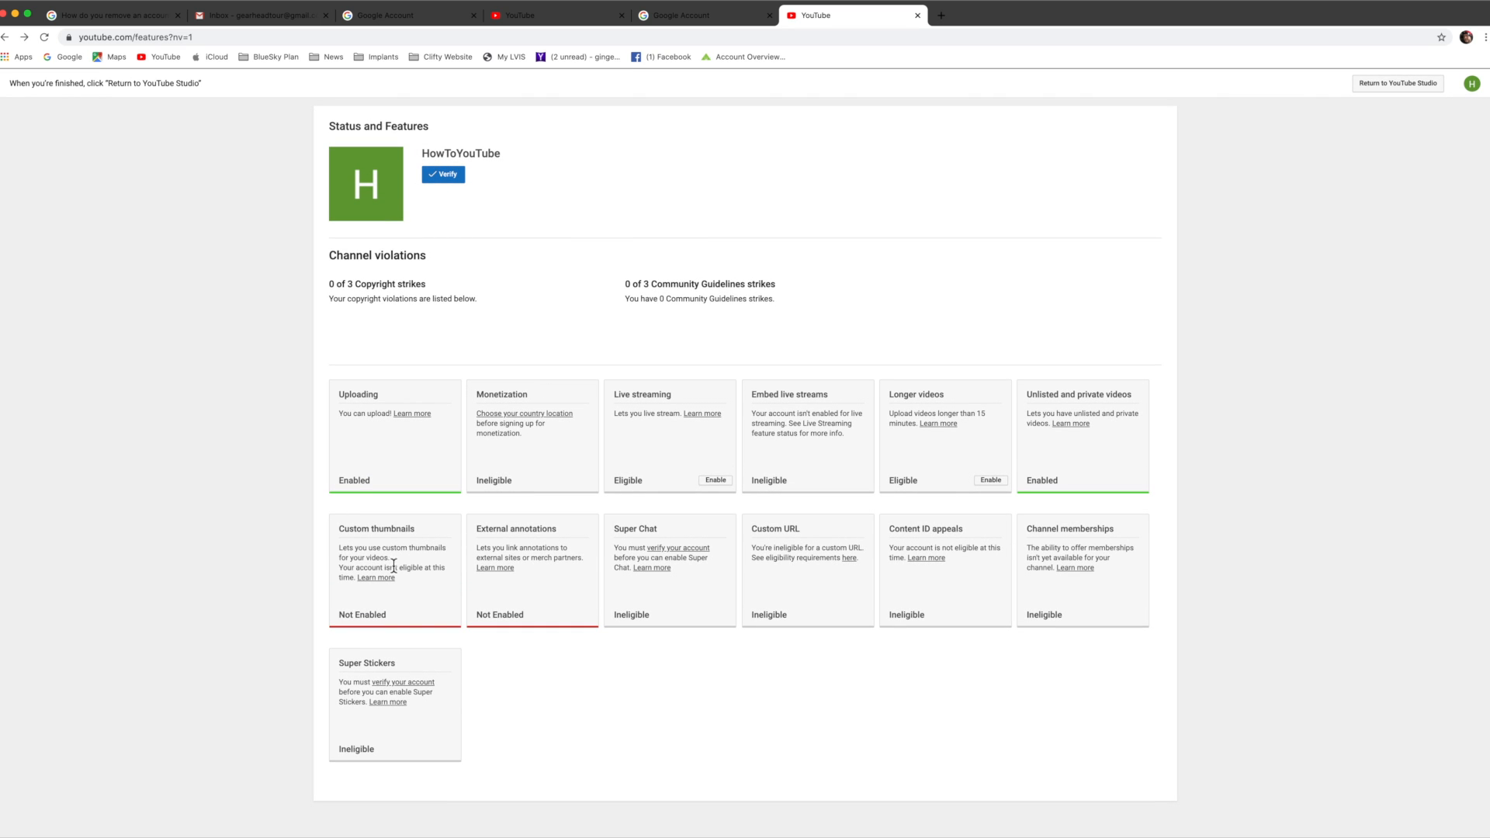
{"action": "left_click", "coordinate": [444, 174]}
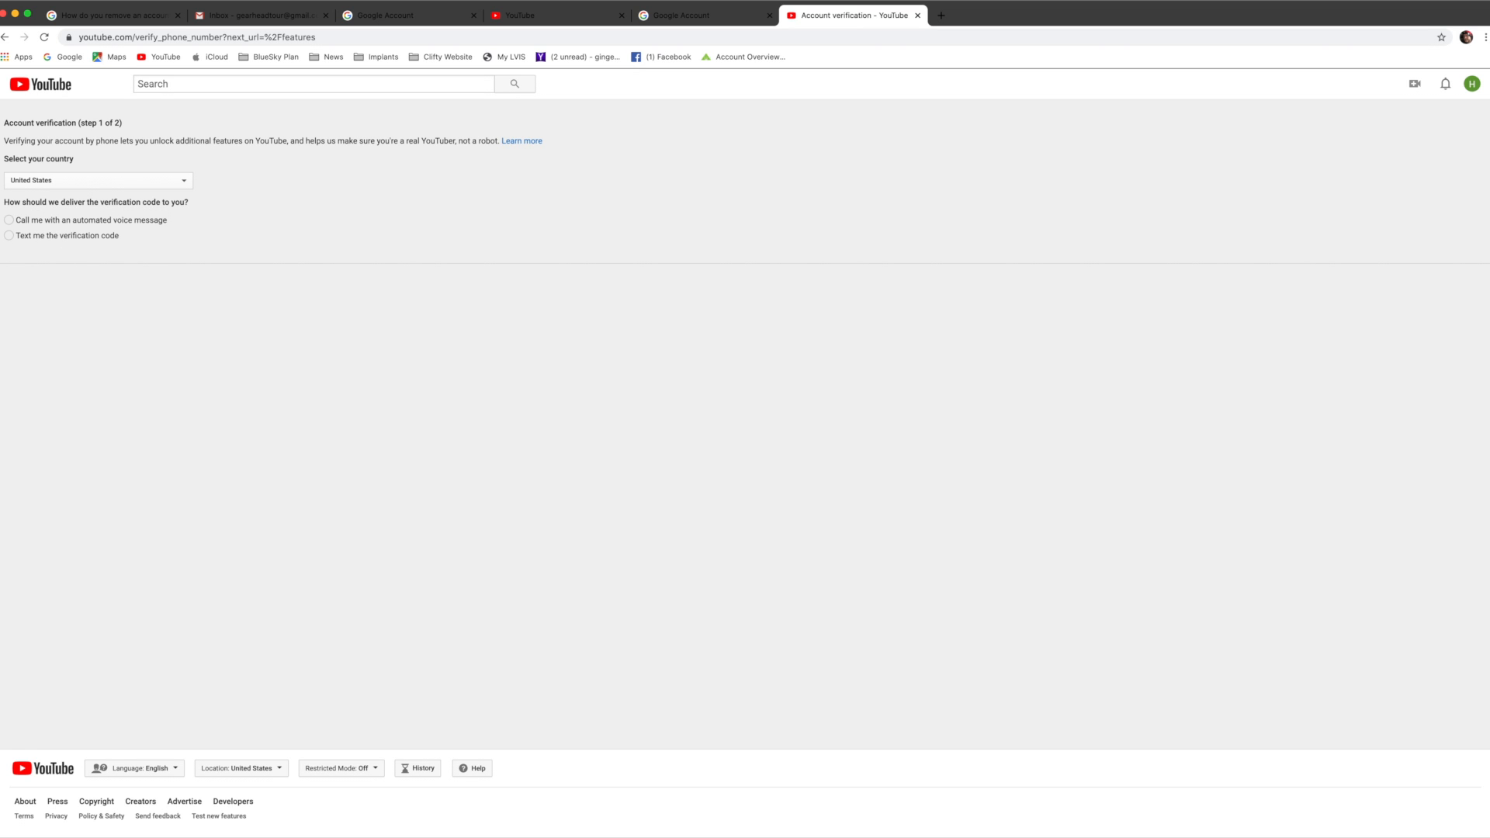
- Verify the channel by text message, submitting the phone number and the 6-digit code received
{"action": "left_click", "coordinate": [9, 236]}
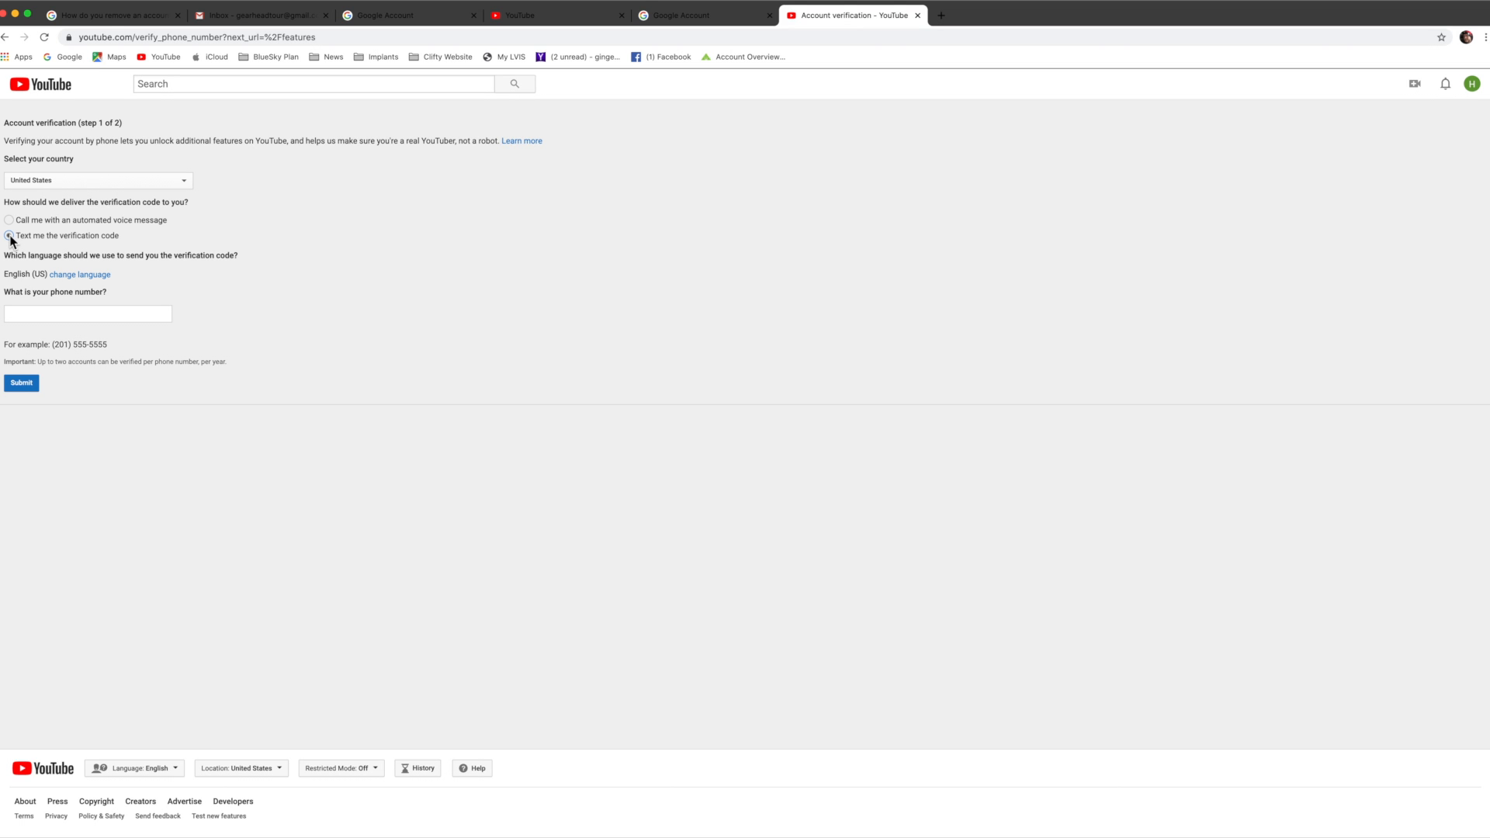
{"action": "left_click", "coordinate": [86, 316]}
{"action": "left_click", "coordinate": [19, 385]}
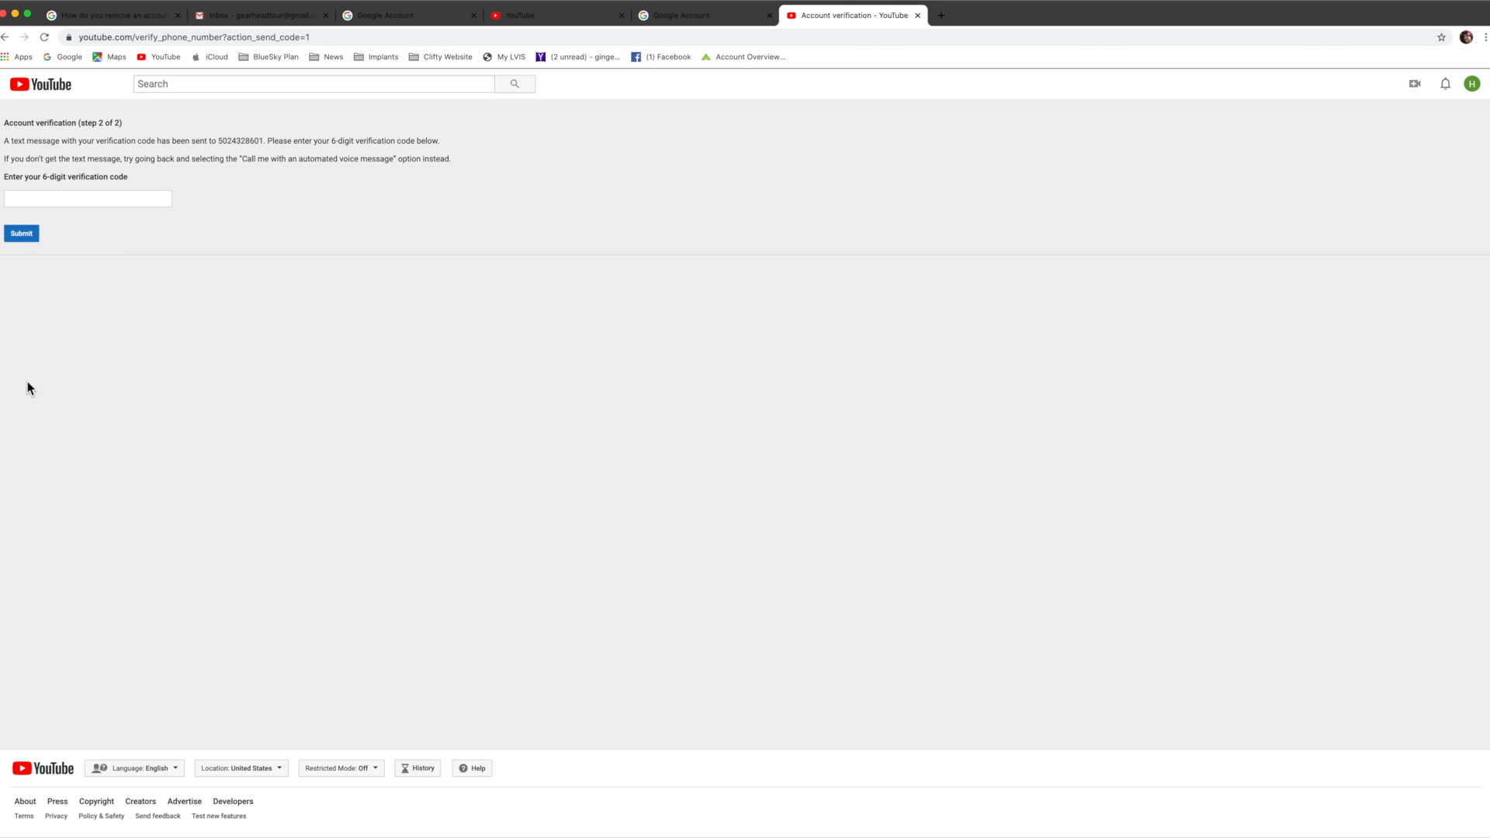
{"action": "left_click", "coordinate": [54, 199]}
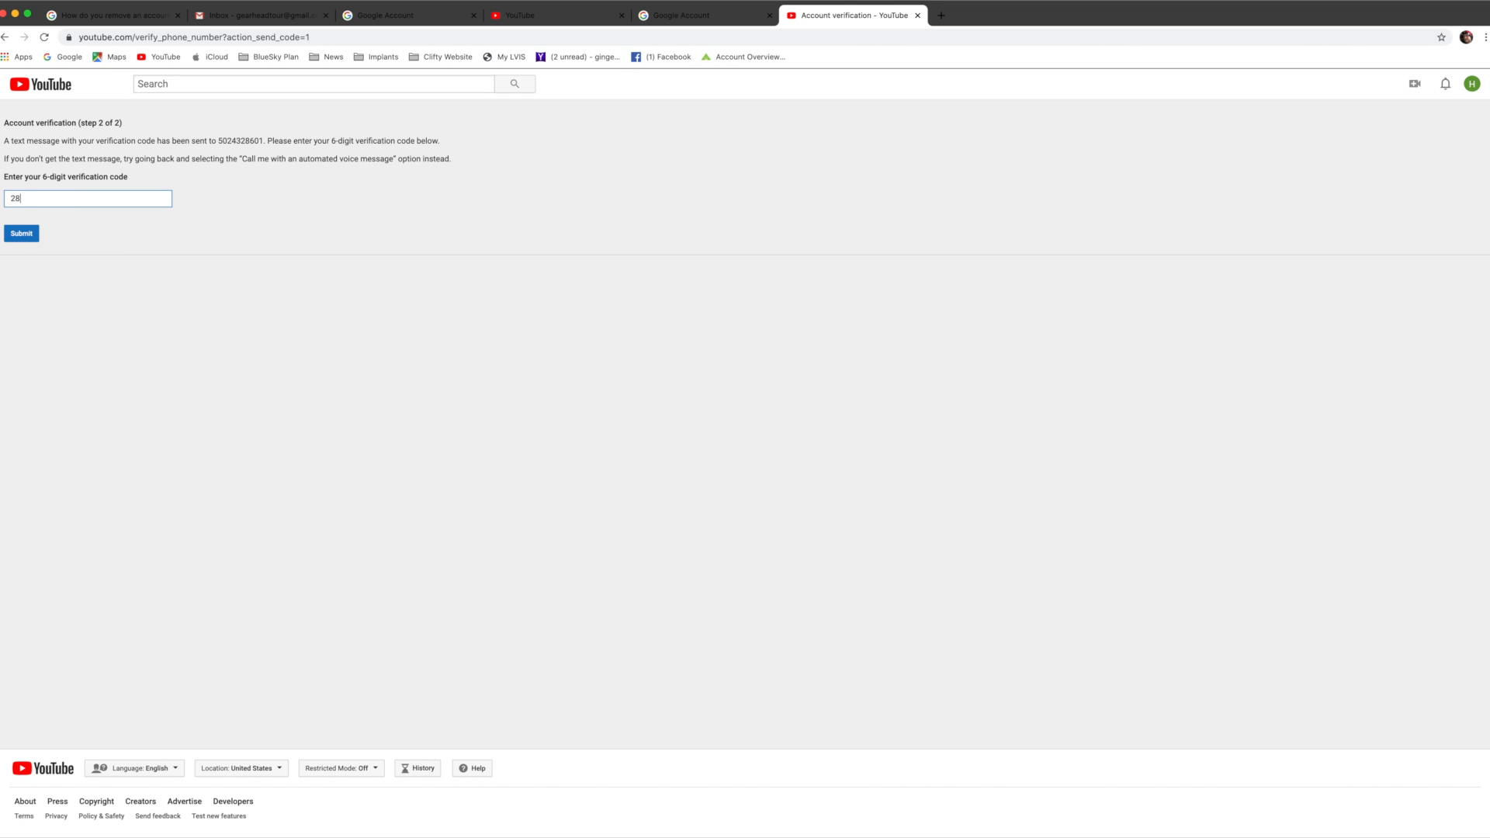
{"action": "left_click", "coordinate": [22, 233]}
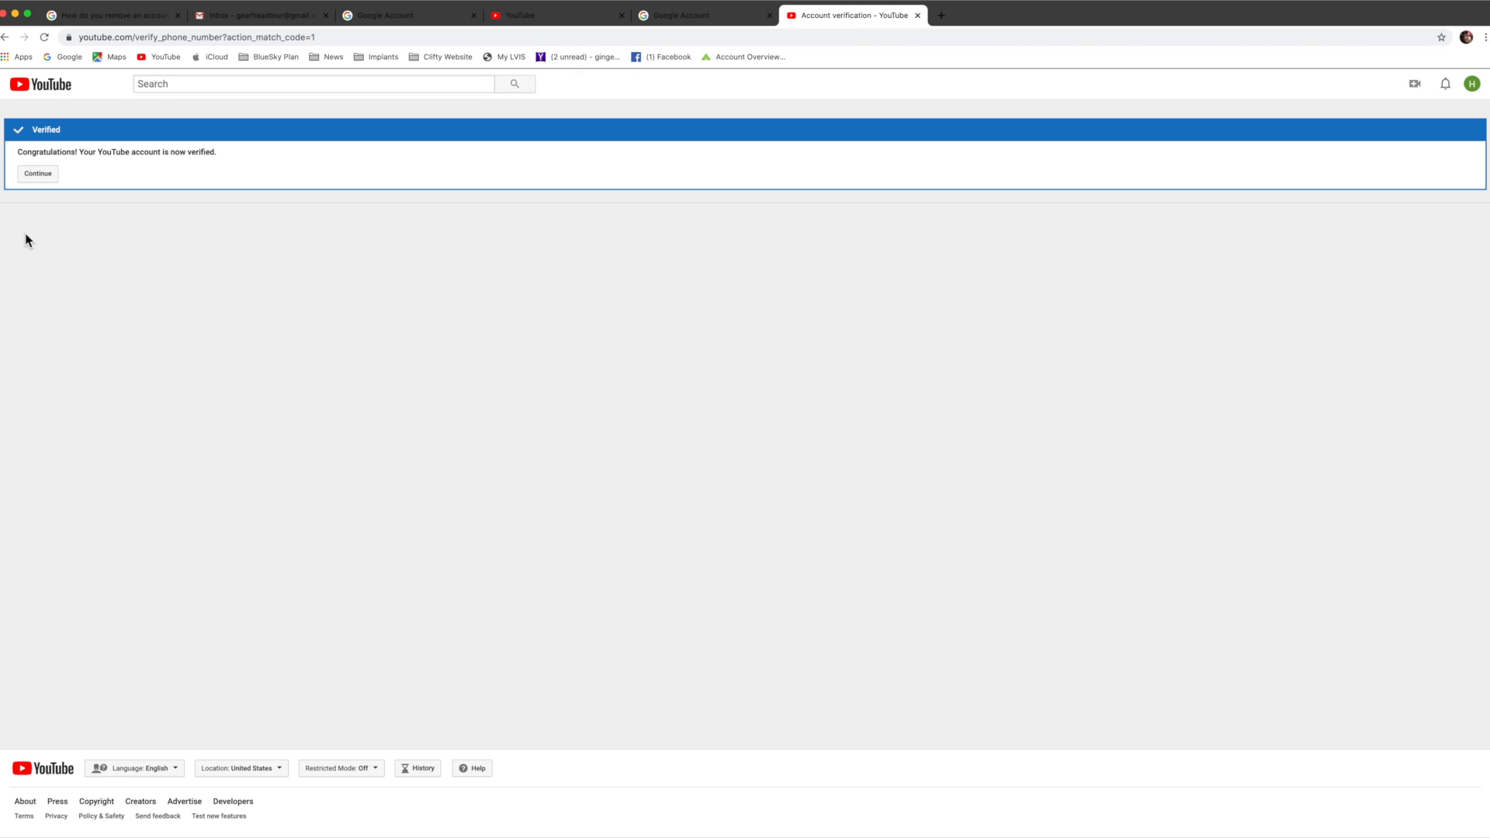
{"action": "left_click", "coordinate": [36, 175]}
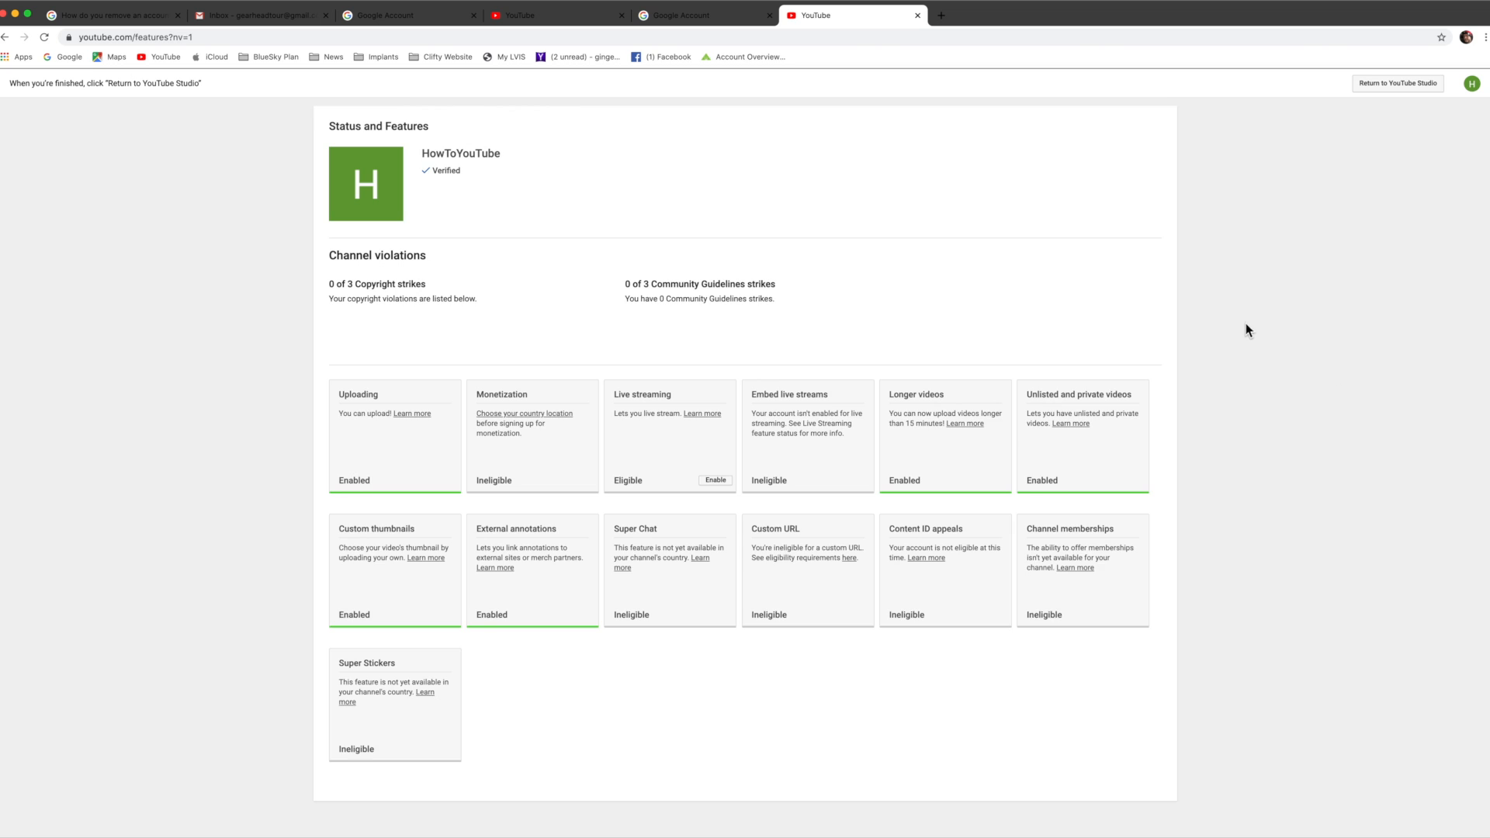
{"action": "scroll", "coordinate": [1250, 328], "scroll_direction": "down", "scroll_amount": 2}
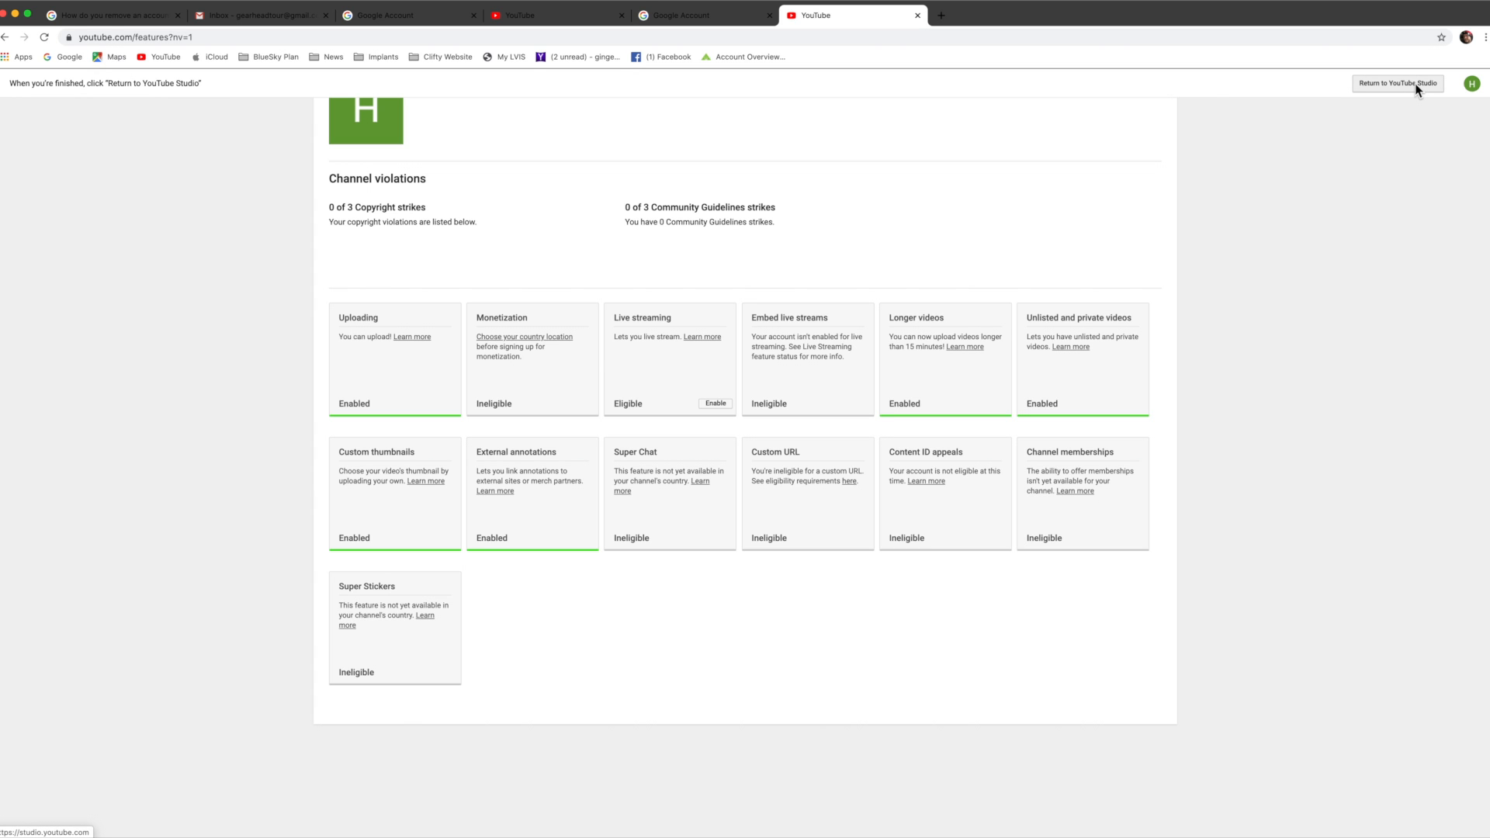
- Return to the YouTube Studio Channel dashboard for HowToYouTube
{"action": "left_click", "coordinate": [1414, 82]}
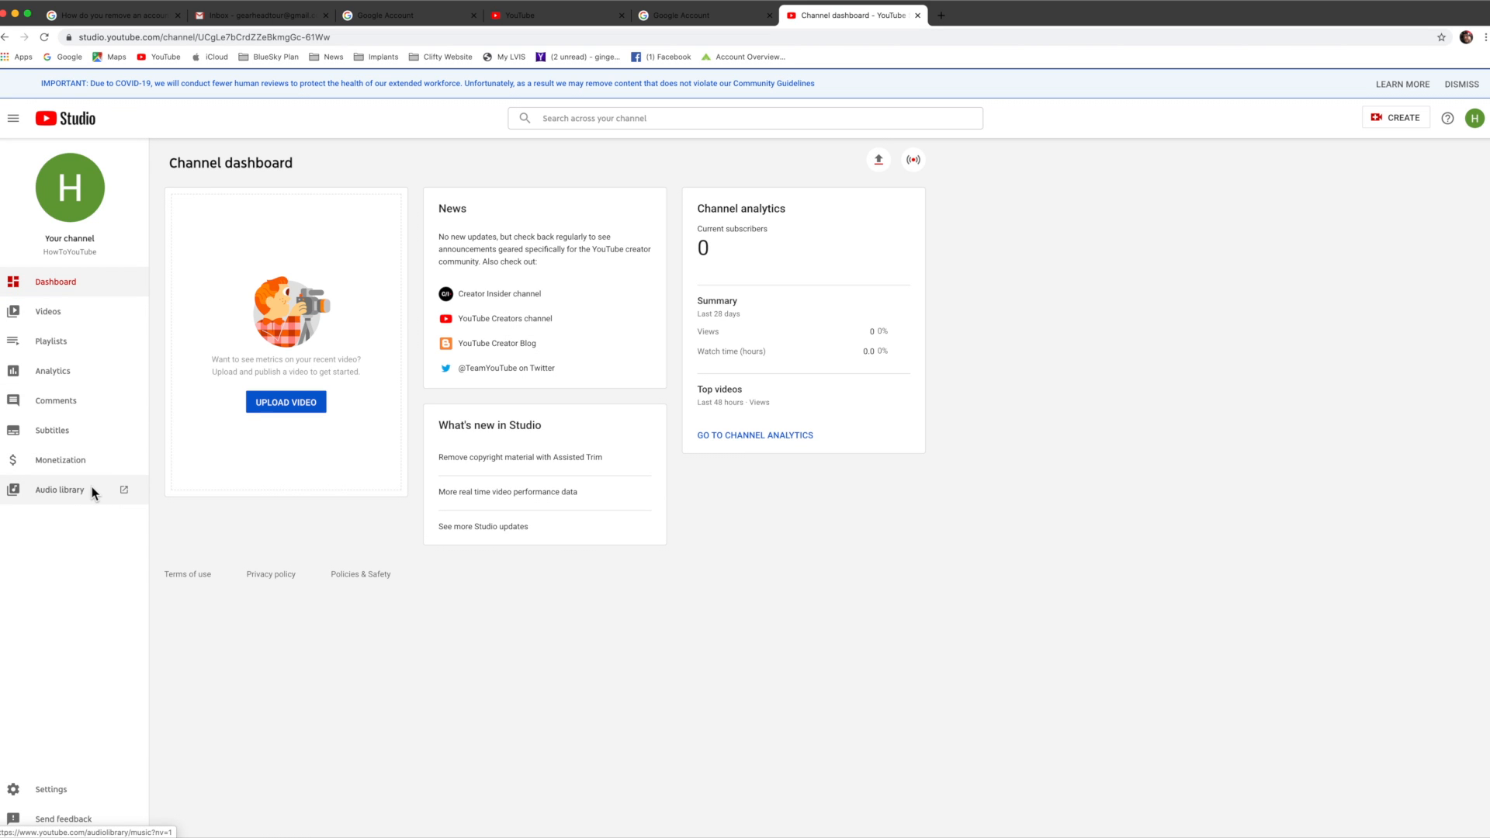
- Open Studio Settings and check the Currency list, keeping USD — US Dollar
{"action": "left_click", "coordinate": [63, 789]}
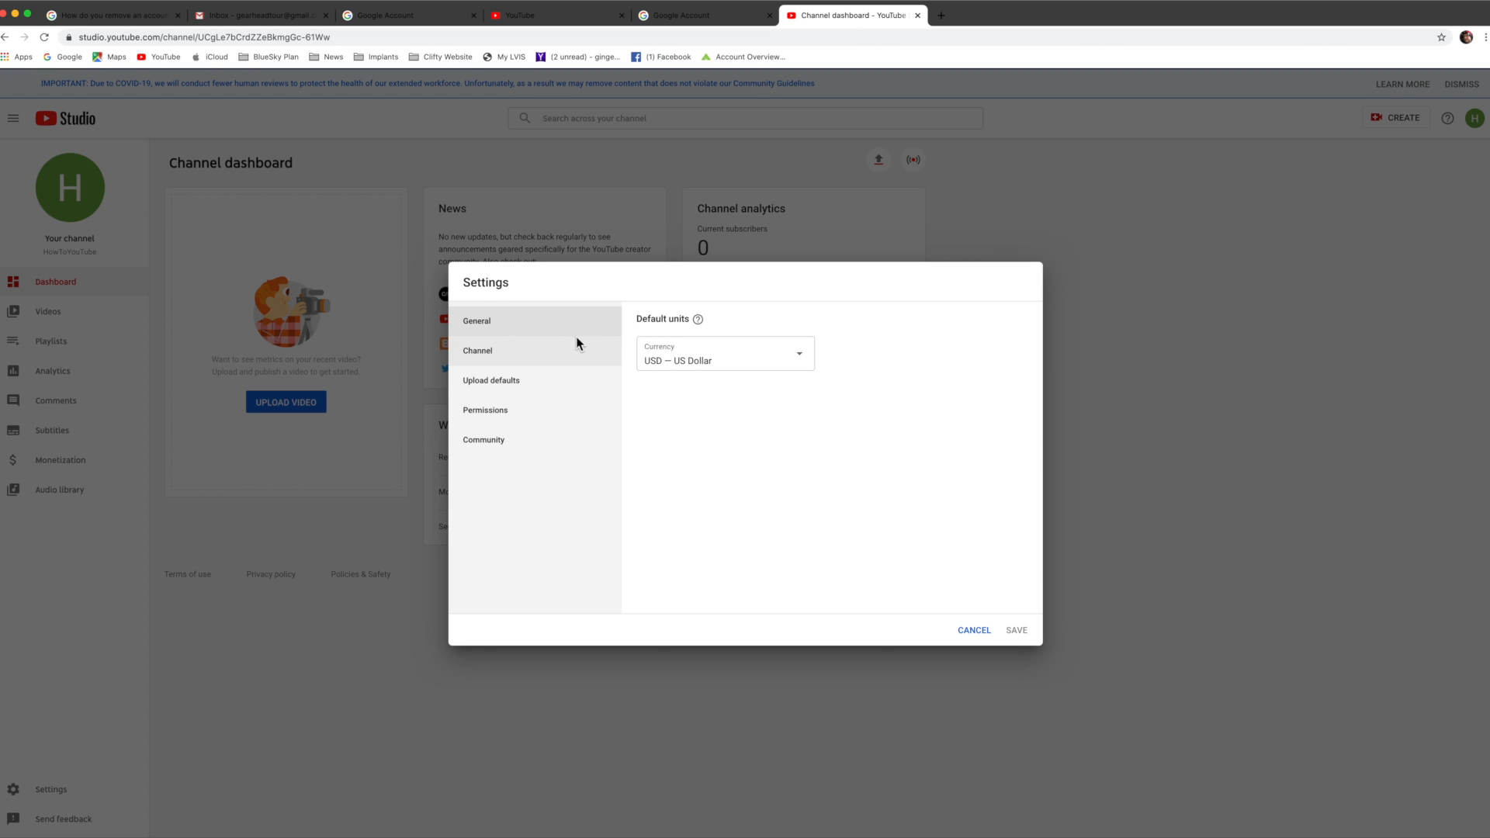
{"action": "left_click", "coordinate": [798, 354]}
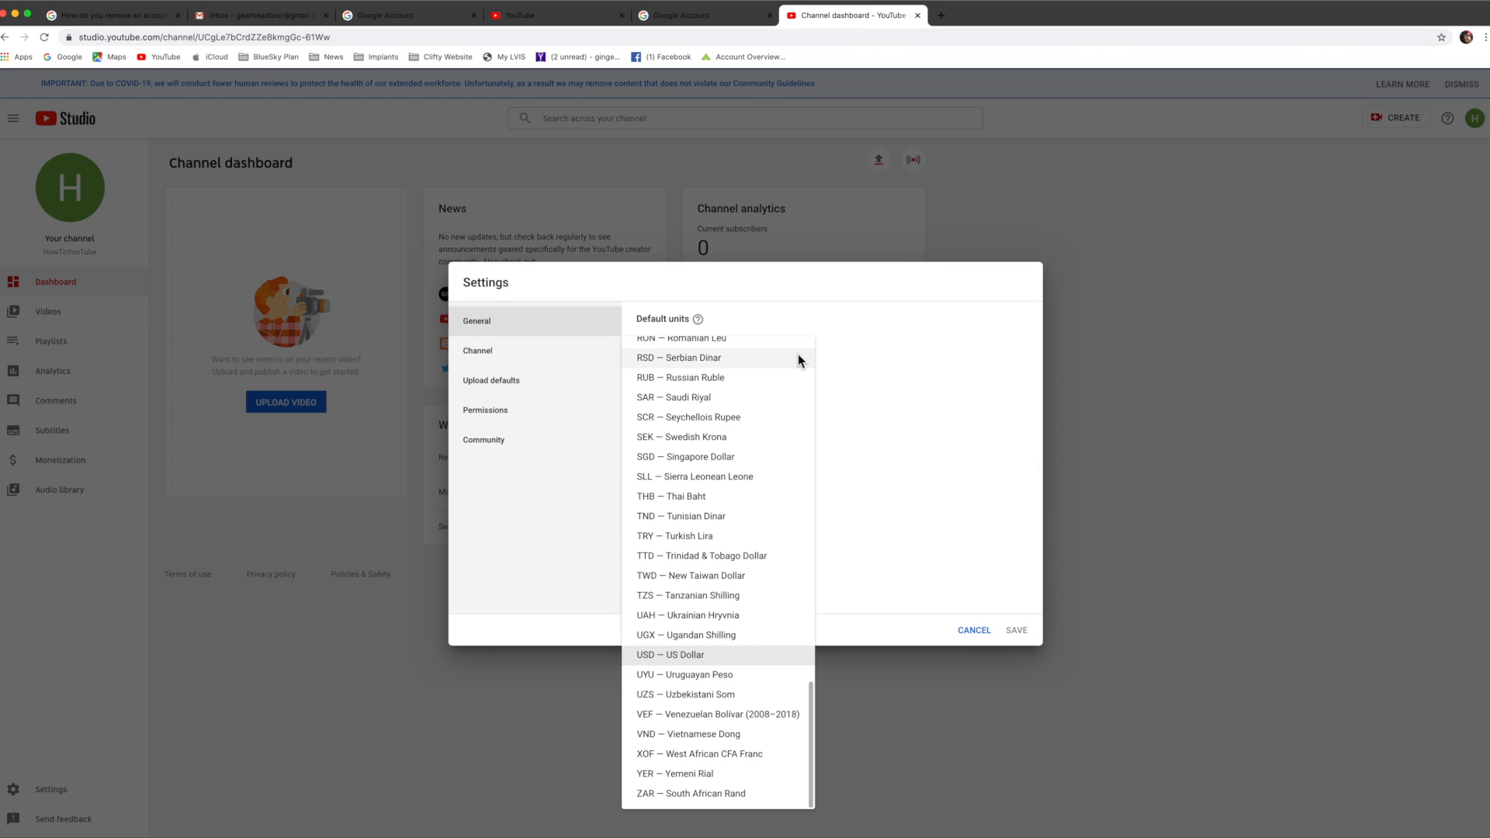
{"action": "left_click", "coordinate": [971, 628]}
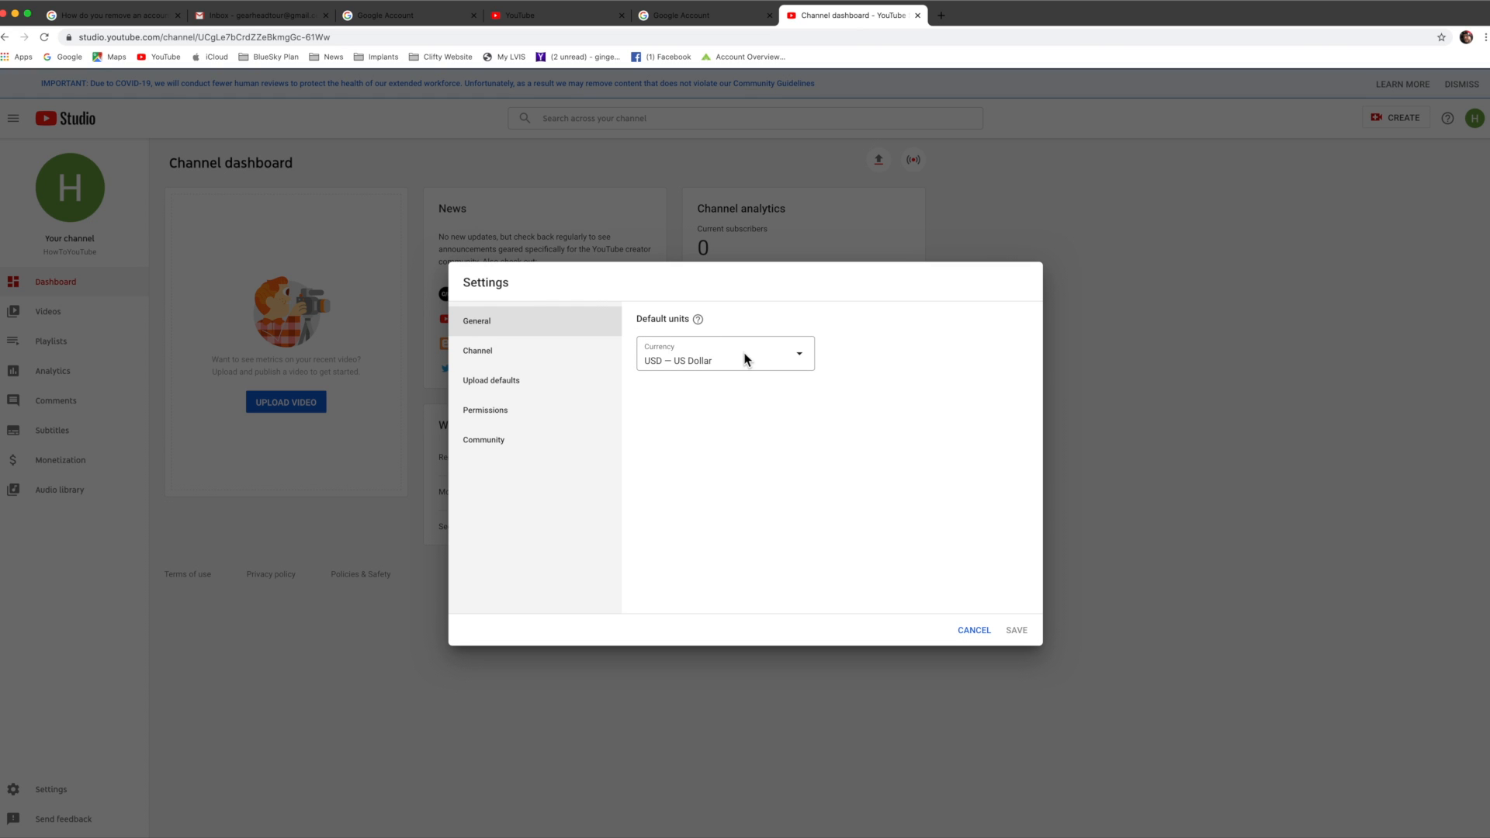
- Show the Channel section's Basic info and put the cursor in the empty Keywords field
{"action": "left_click", "coordinate": [522, 359]}
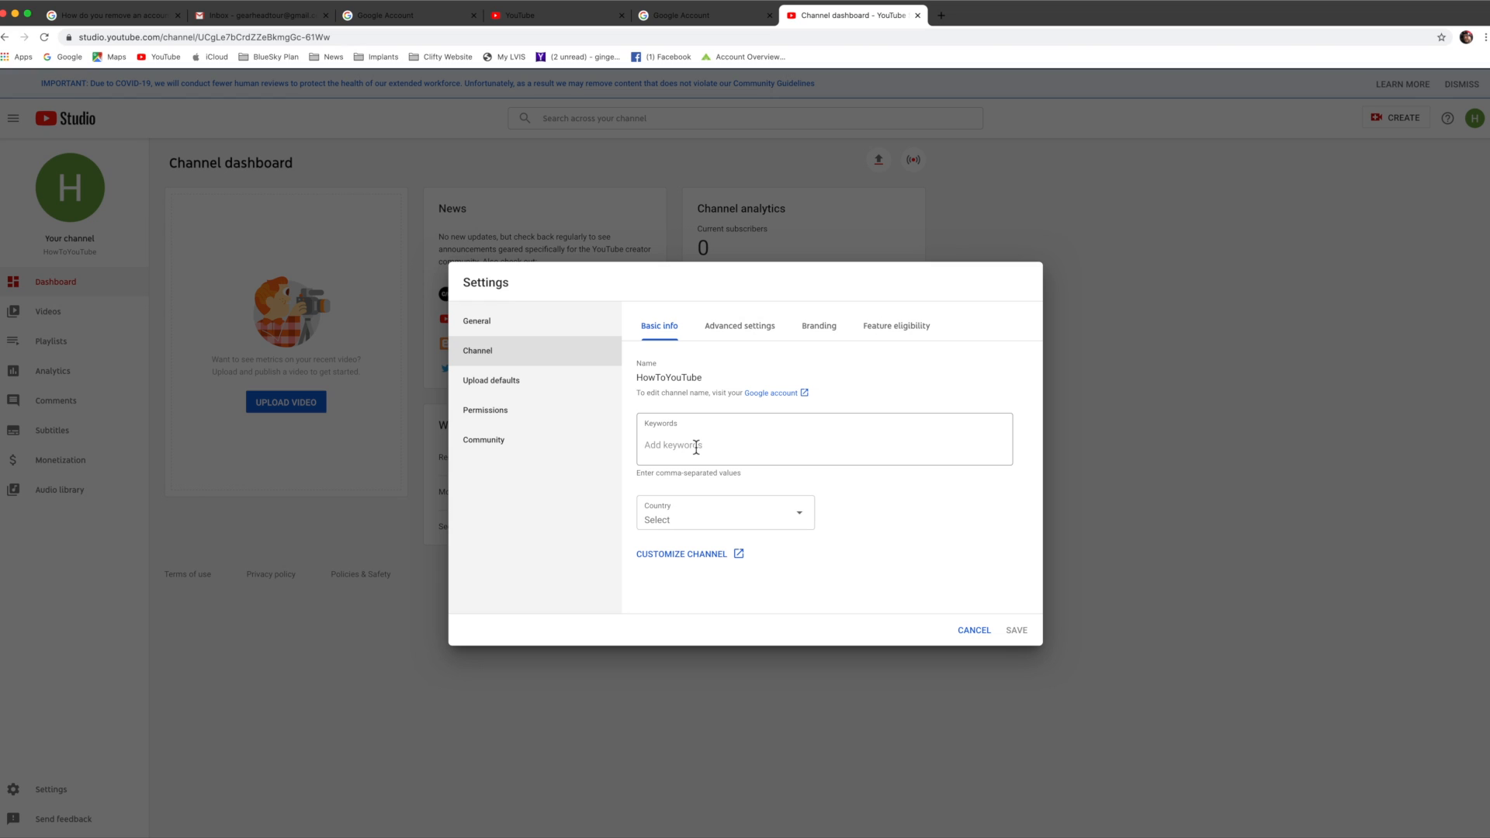
{"action": "left_click", "coordinate": [698, 447]}
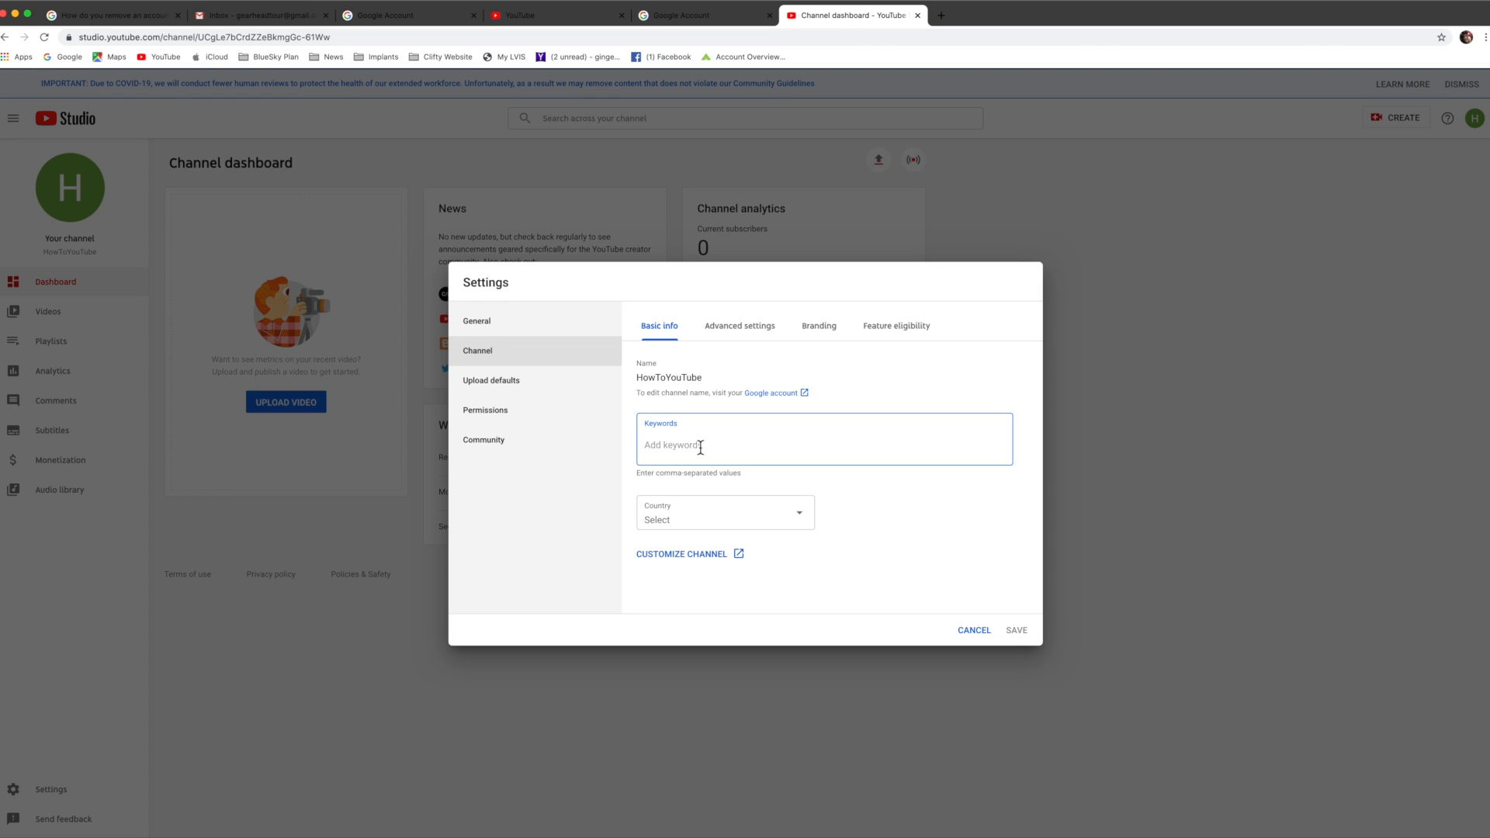
- Enter the channel keywords 'how to youtube' and 'gearheadtour'
{"action": "type", "text": "how to youtube,"}
{"action": "type", "text": "gearheadtour"}
{"action": "key", "text": "Return"}
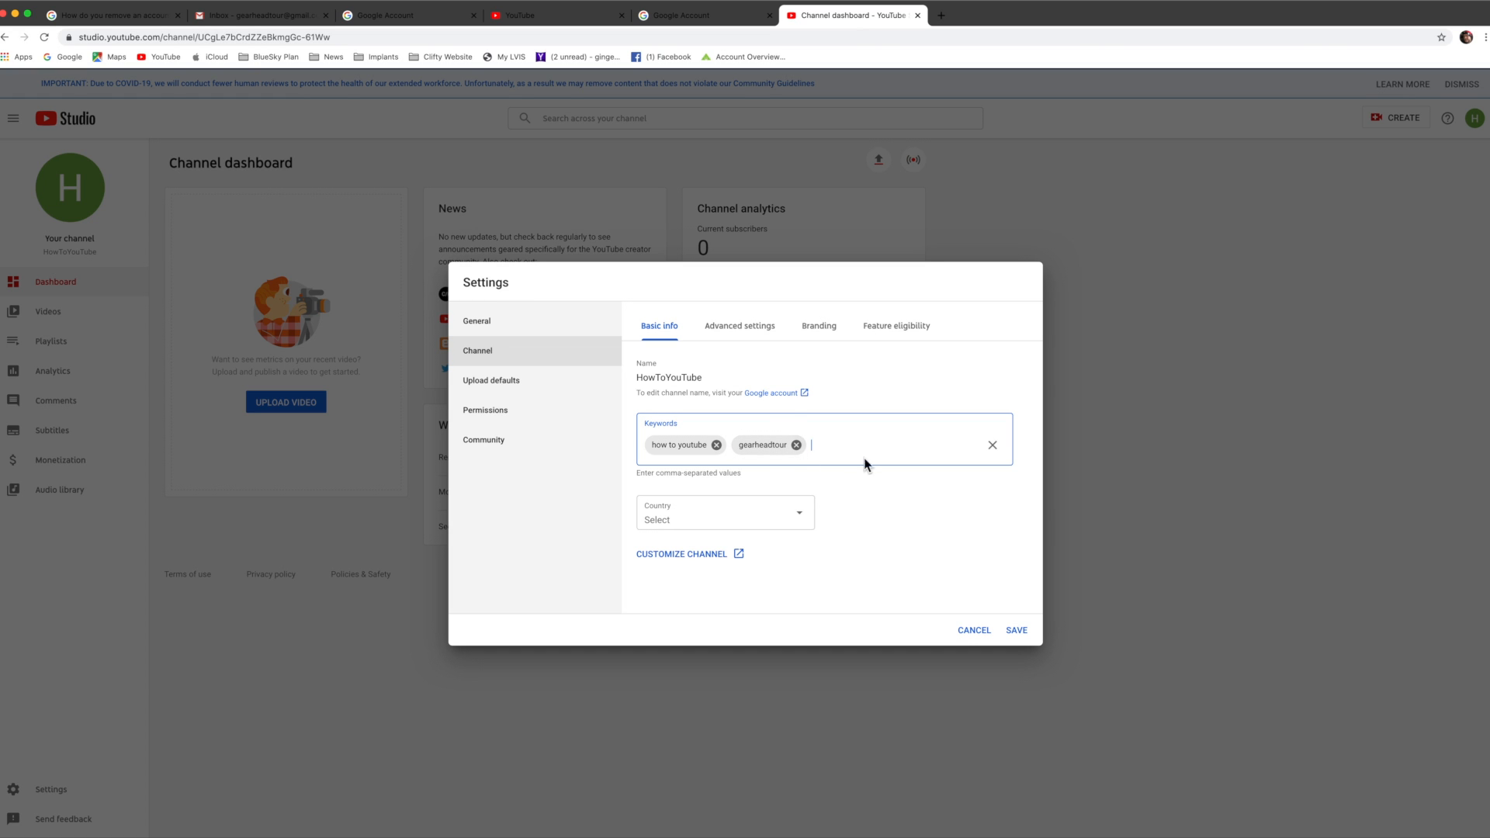
- Set the channel's country to United States
{"action": "left_click", "coordinate": [801, 517]}
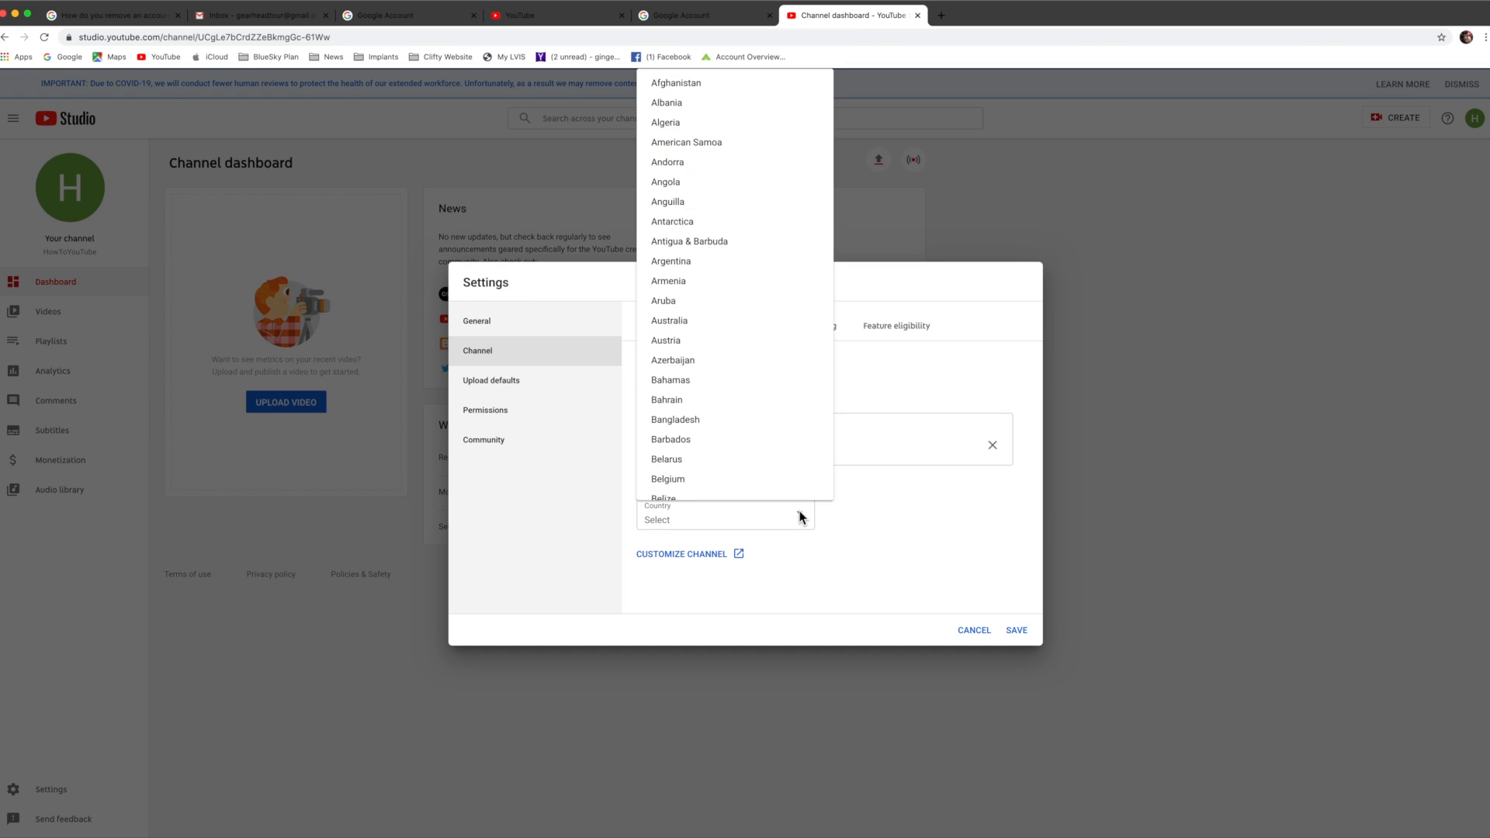
{"action": "scroll", "coordinate": [759, 242], "scroll_direction": "down", "scroll_amount": 20}
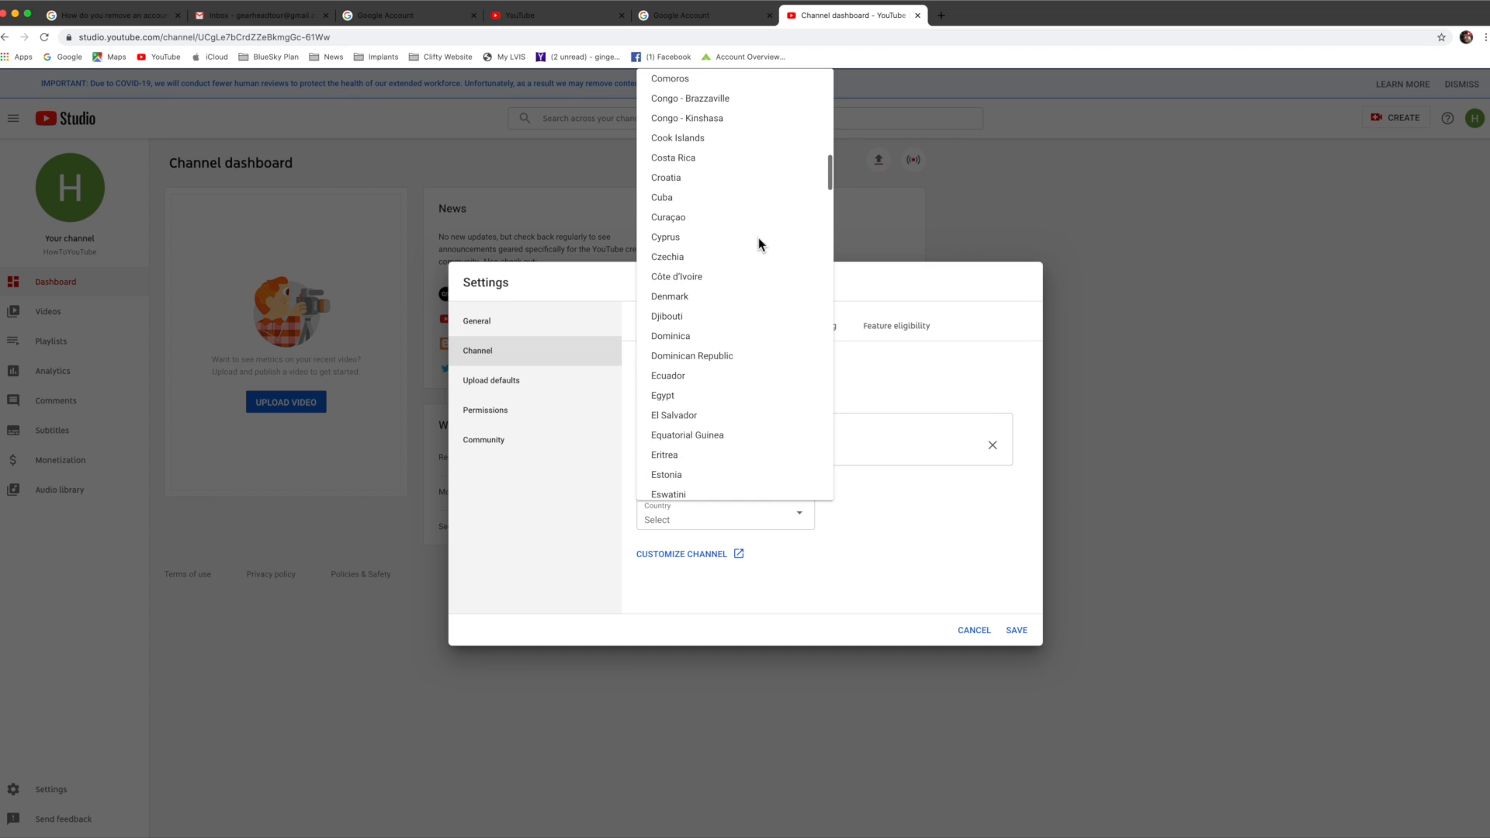
{"action": "scroll", "coordinate": [758, 244], "scroll_direction": "down", "scroll_amount": 10}
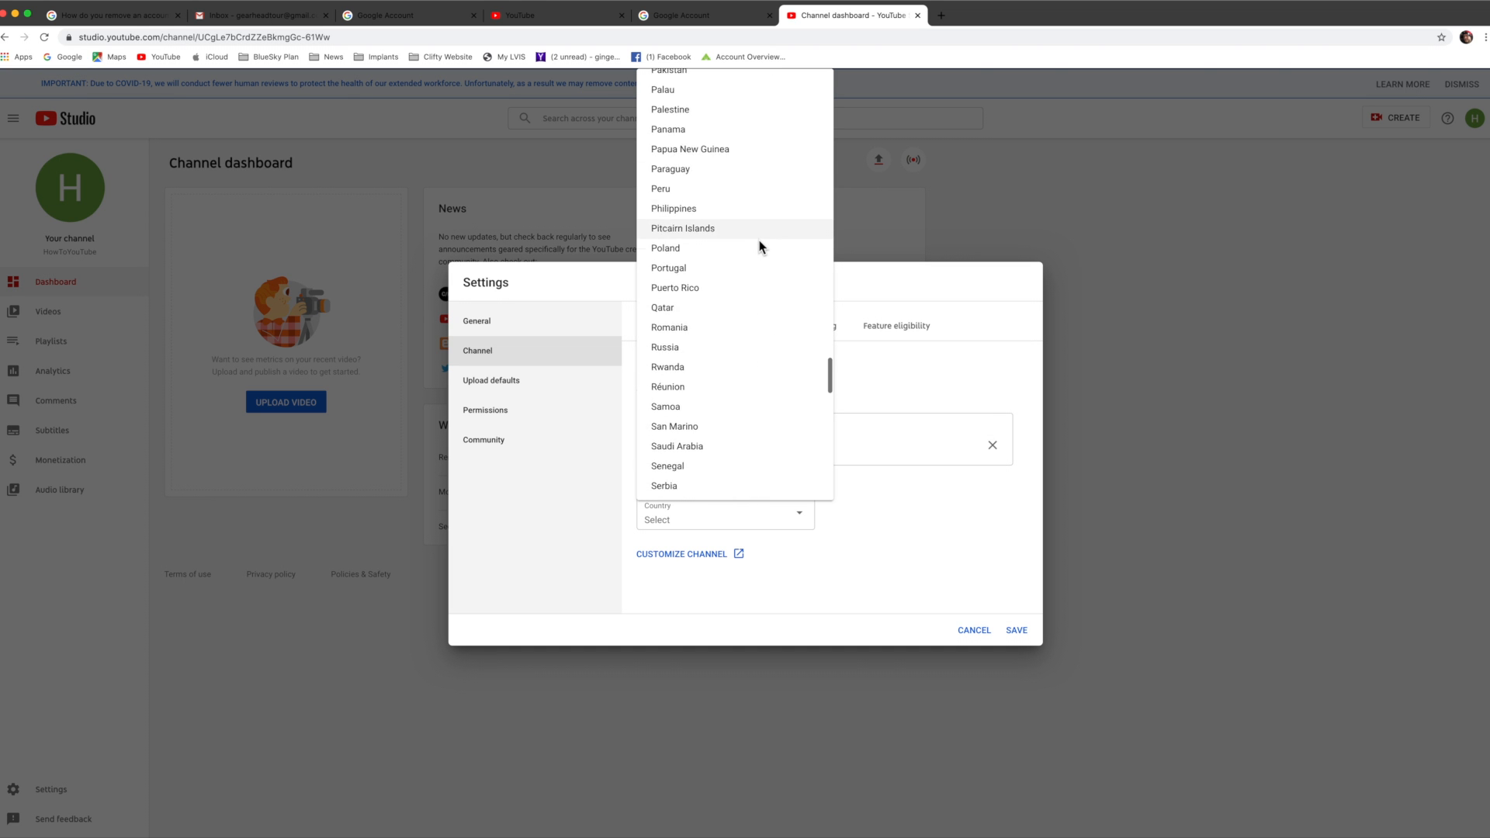
{"action": "scroll", "coordinate": [759, 246], "scroll_direction": "down", "scroll_amount": 10}
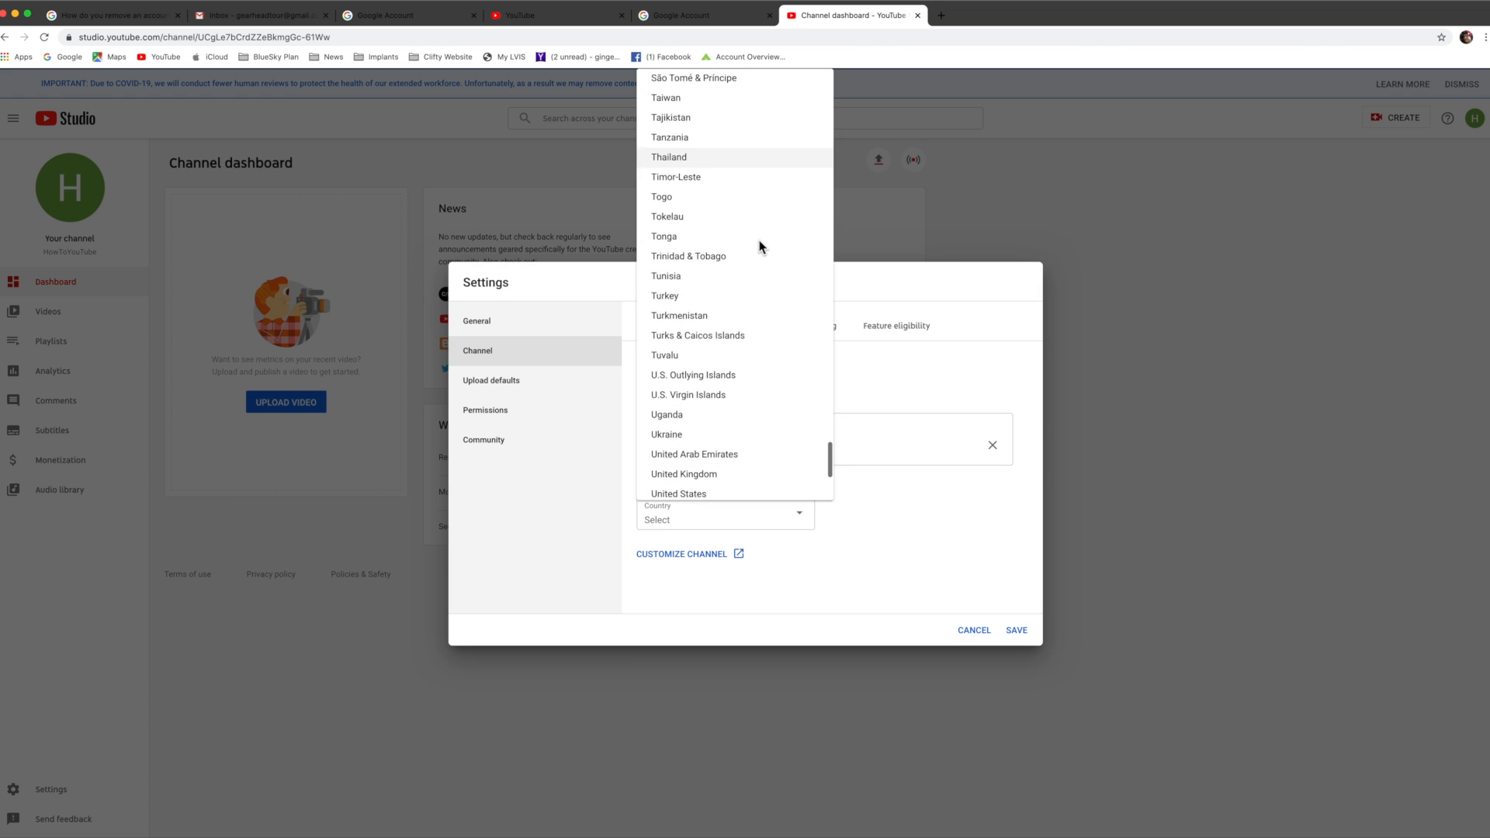
{"action": "scroll", "coordinate": [752, 288], "scroll_direction": "down", "scroll_amount": 2}
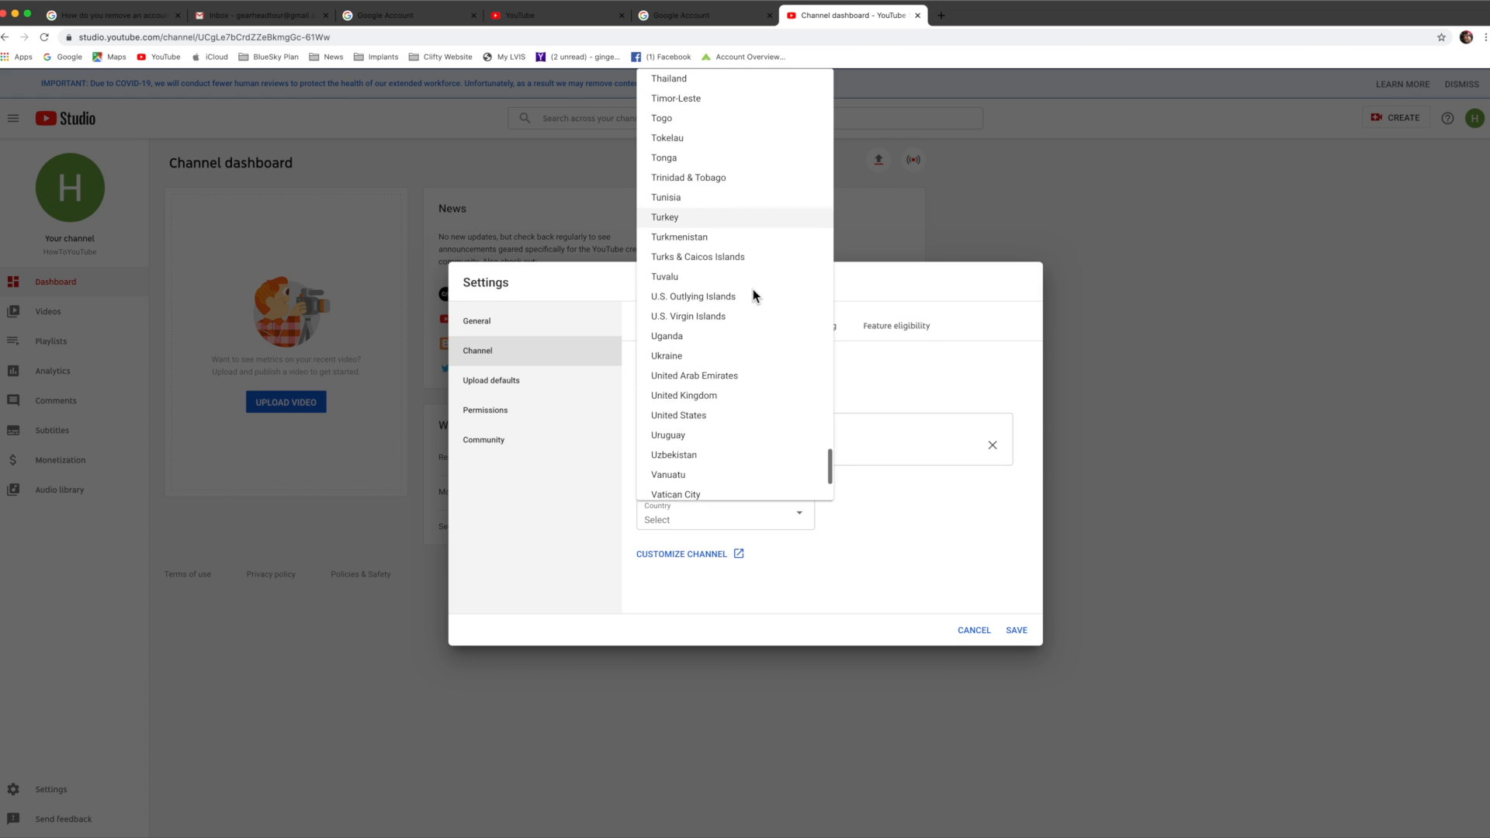
{"action": "left_click", "coordinate": [704, 412]}
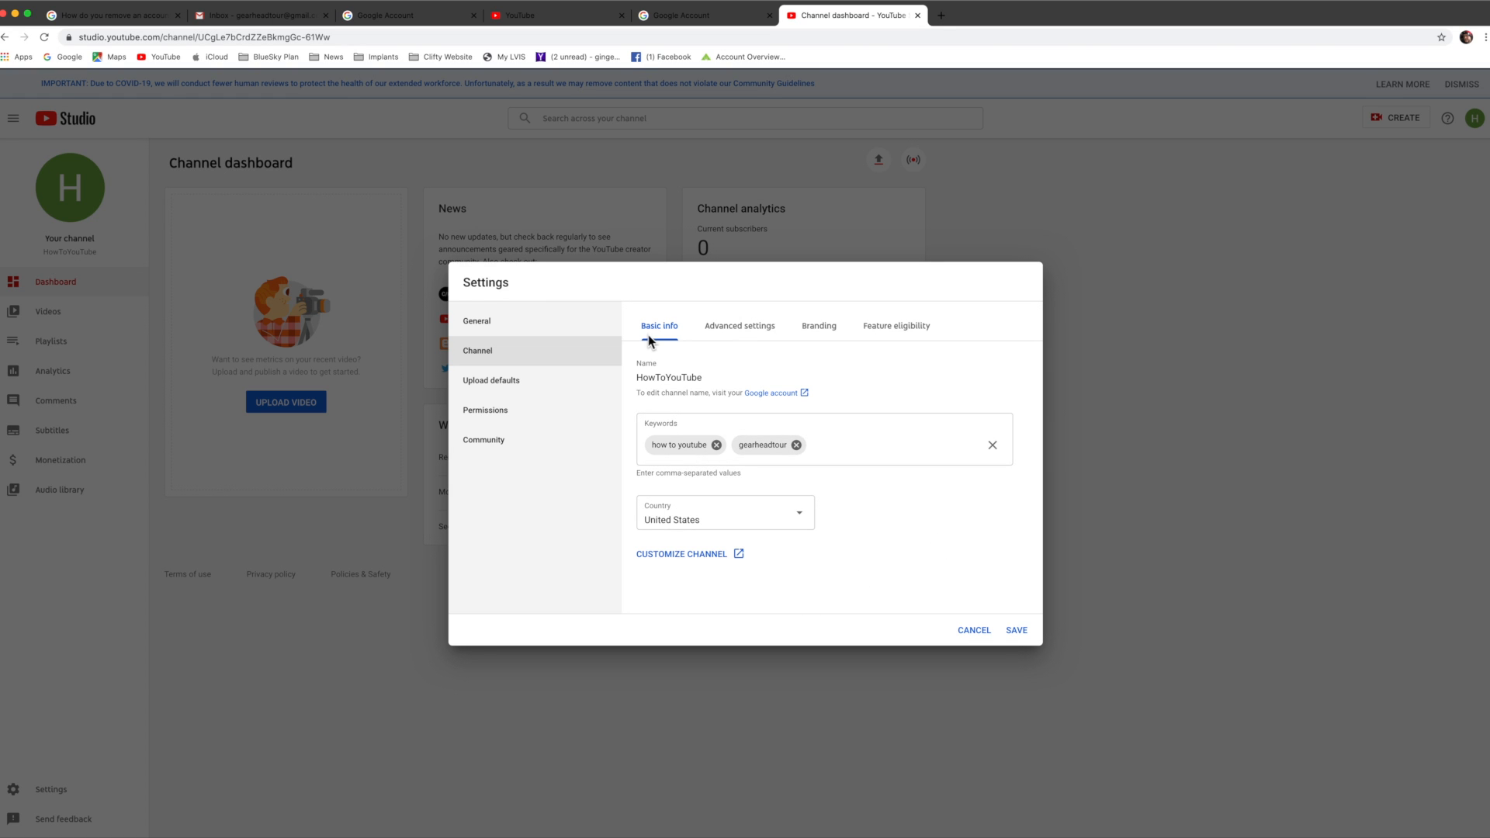
- Switch to Advanced settings and look over the audience, ads linking and subscriber count options
{"action": "left_click", "coordinate": [752, 326]}
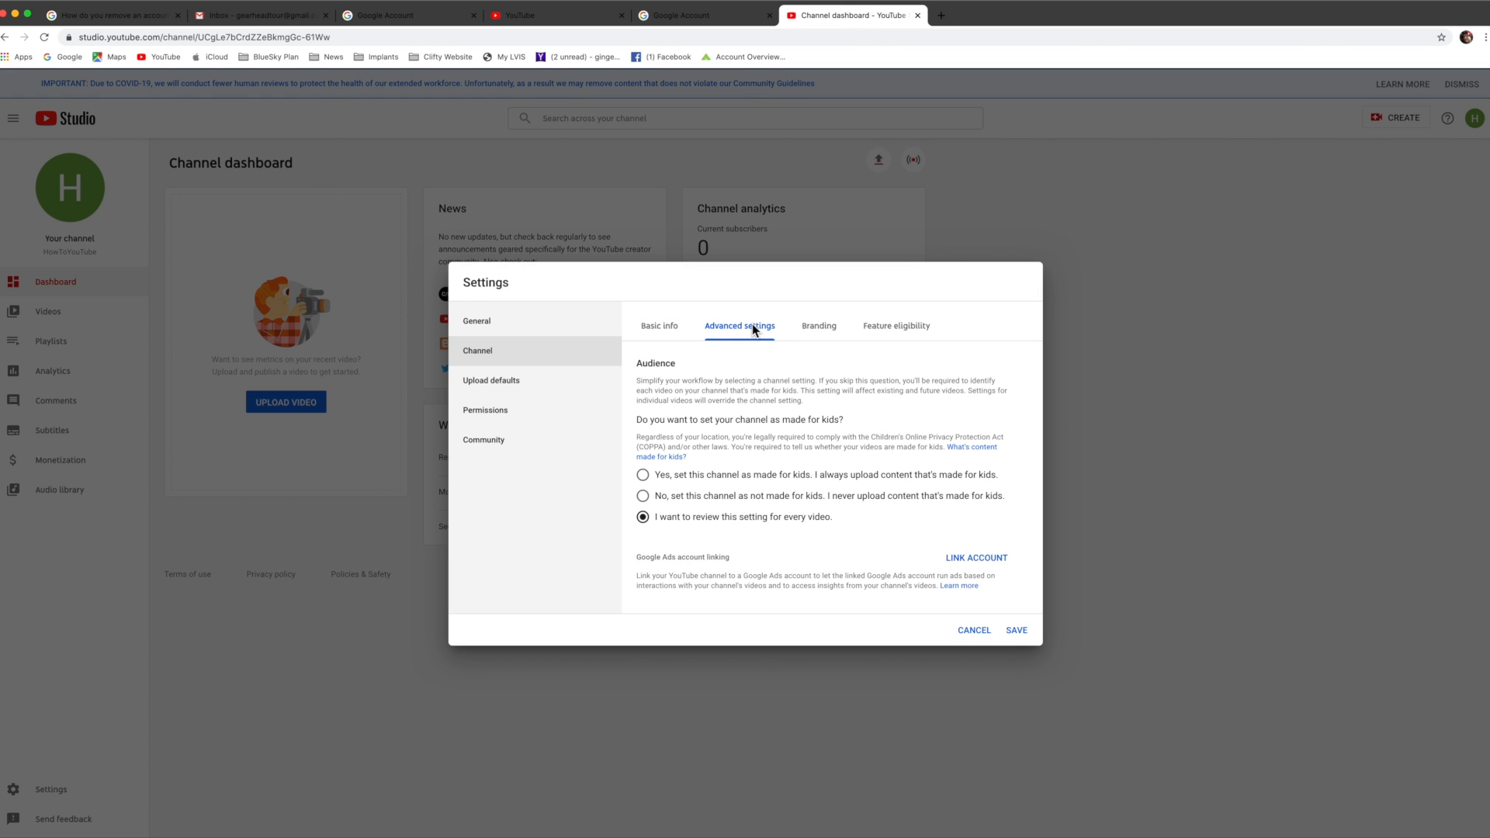
{"action": "scroll", "coordinate": [880, 387], "scroll_direction": "down", "scroll_amount": 2}
{"action": "scroll", "coordinate": [880, 387], "scroll_direction": "down", "scroll_amount": 2}
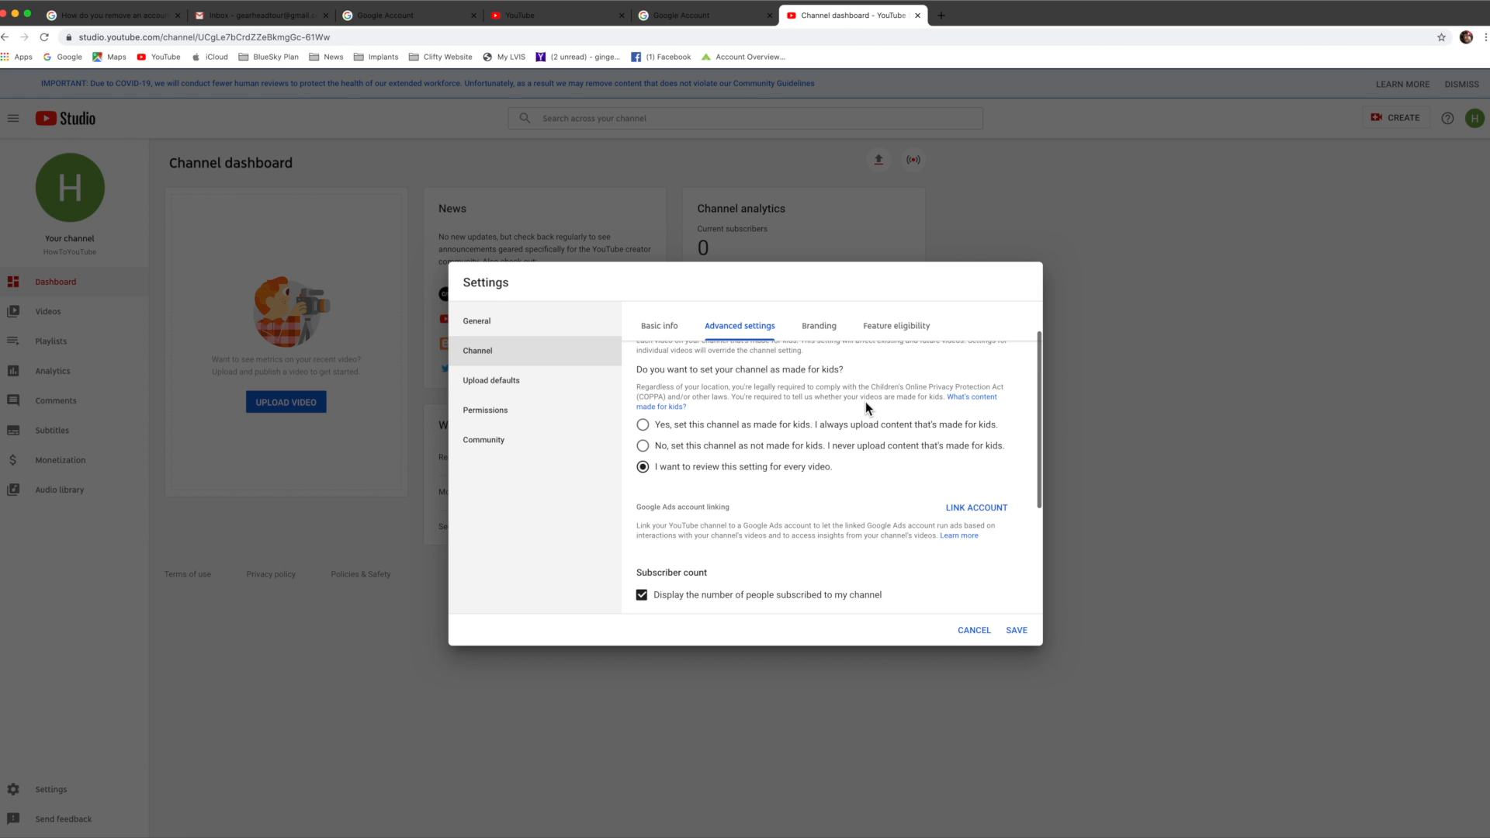
{"action": "scroll", "coordinate": [869, 409], "scroll_direction": "down", "scroll_amount": 3}
{"action": "scroll", "coordinate": [865, 402], "scroll_direction": "up", "scroll_amount": 3}
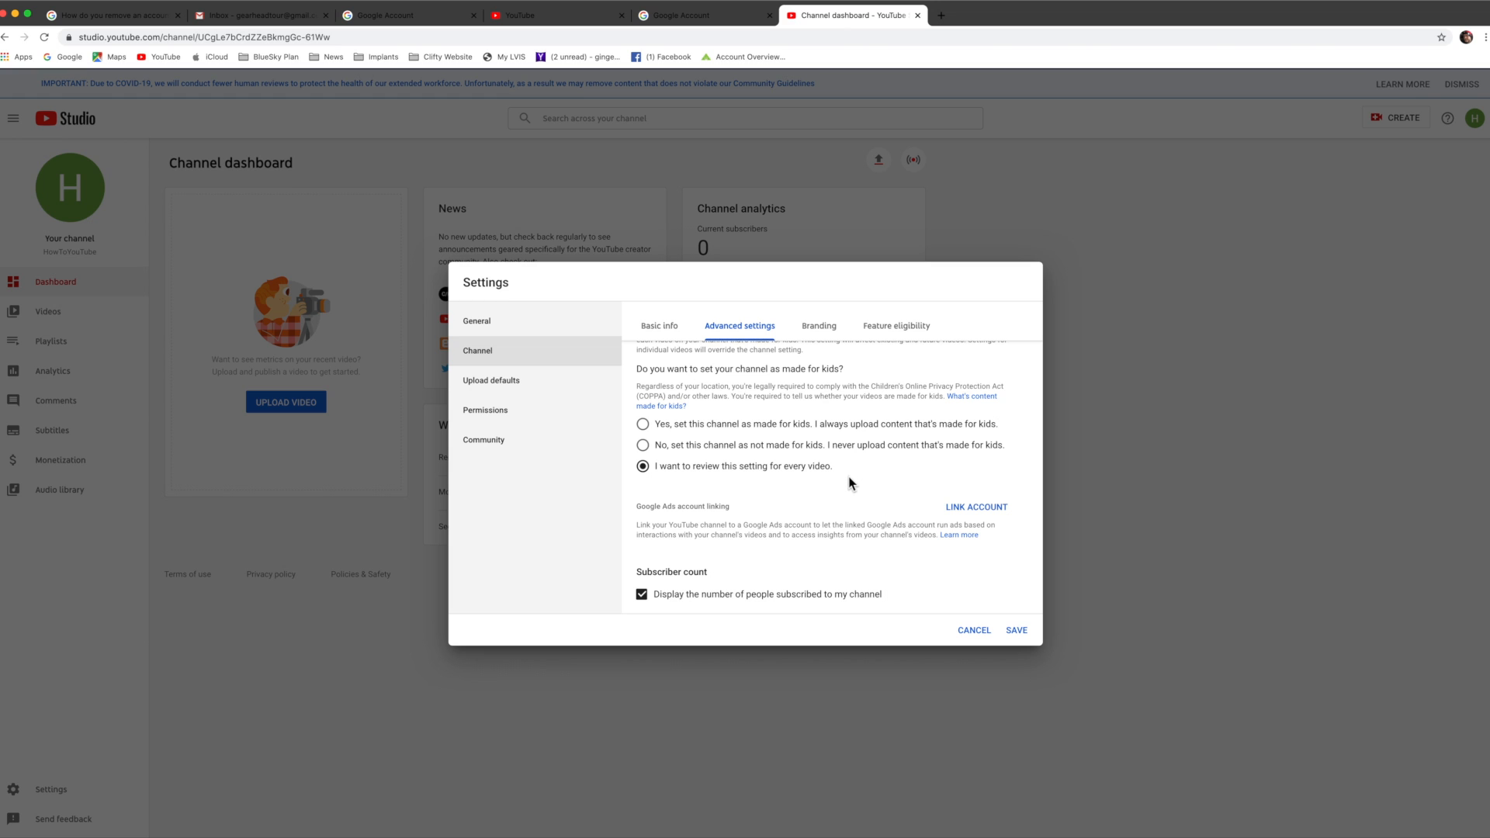
- Choose 'No, set this channel as not made for kids' in Advanced settings
{"action": "scroll", "coordinate": [848, 469], "scroll_direction": "down", "scroll_amount": 3}
{"action": "scroll", "coordinate": [675, 434], "scroll_direction": "up", "scroll_amount": 3}
{"action": "left_click", "coordinate": [644, 445]}
{"action": "scroll", "coordinate": [892, 444], "scroll_direction": "down", "scroll_amount": 3}
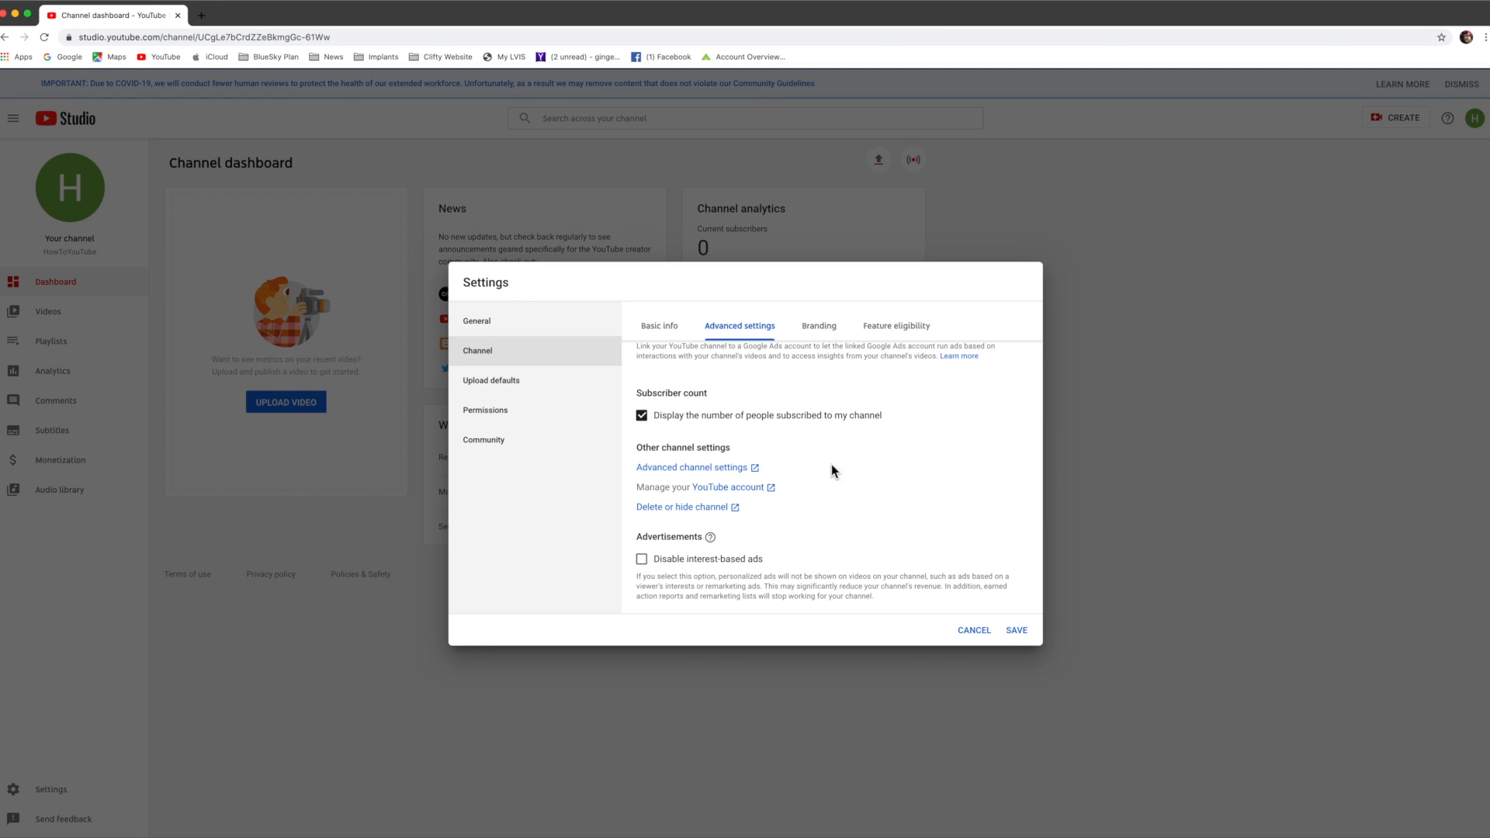
- On the full advanced settings page, set the country to United States
{"action": "left_click", "coordinate": [739, 467]}
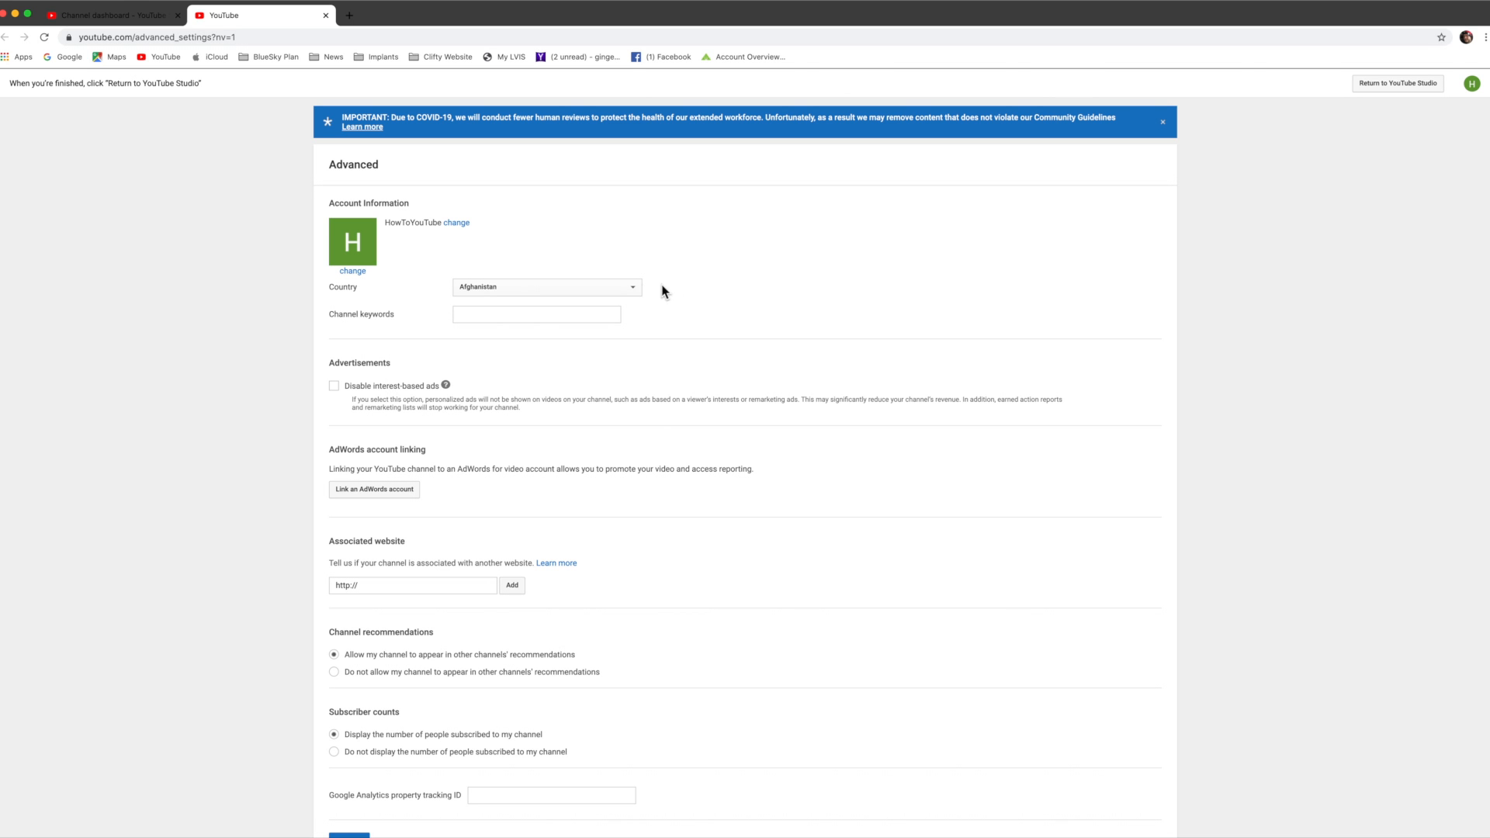
{"action": "left_click", "coordinate": [634, 291]}
{"action": "scroll", "coordinate": [592, 386], "scroll_direction": "down", "scroll_amount": 10}
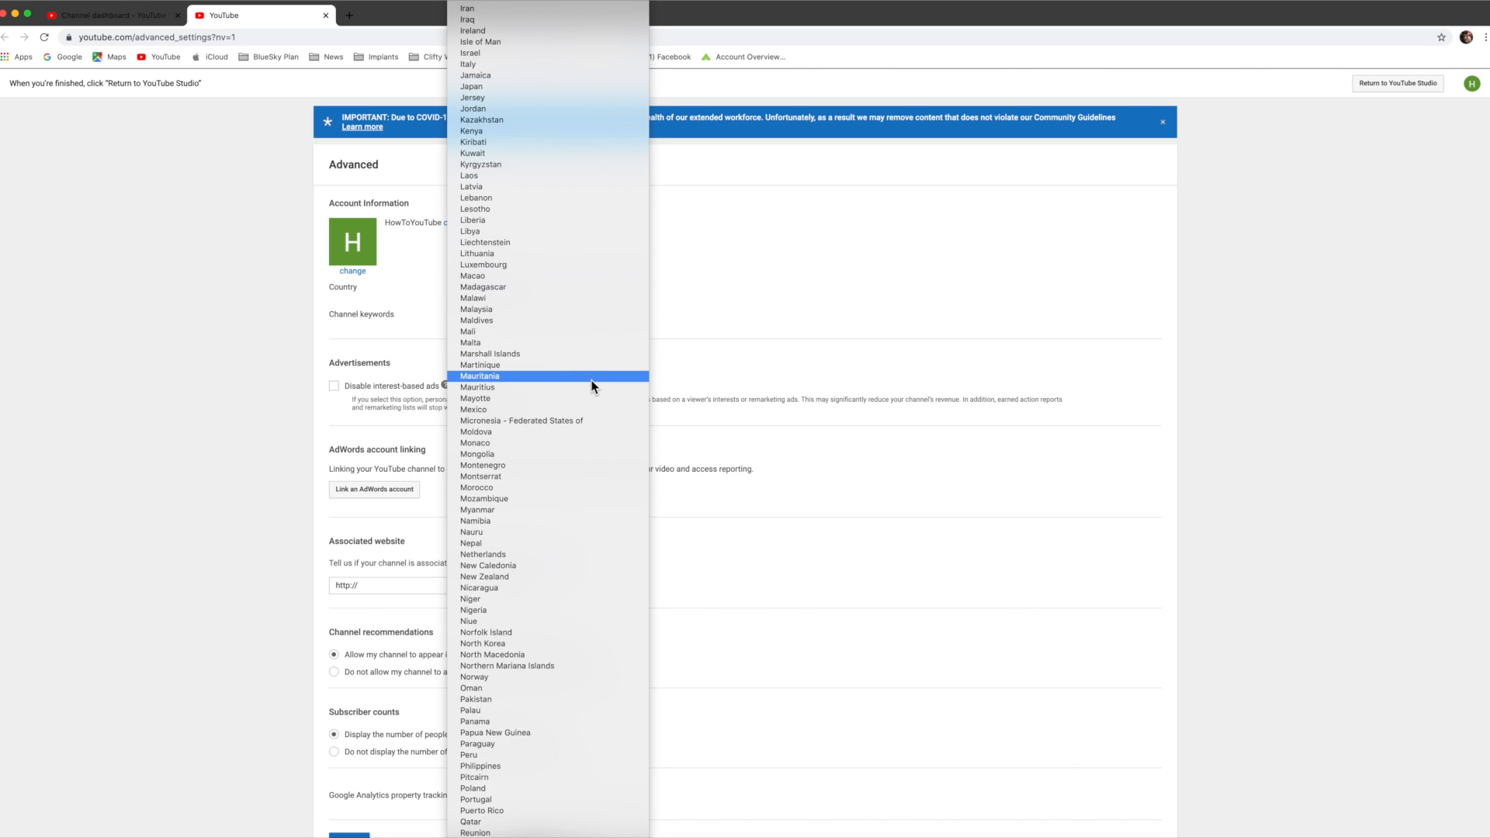
{"action": "scroll", "coordinate": [594, 384], "scroll_direction": "down", "scroll_amount": 1}
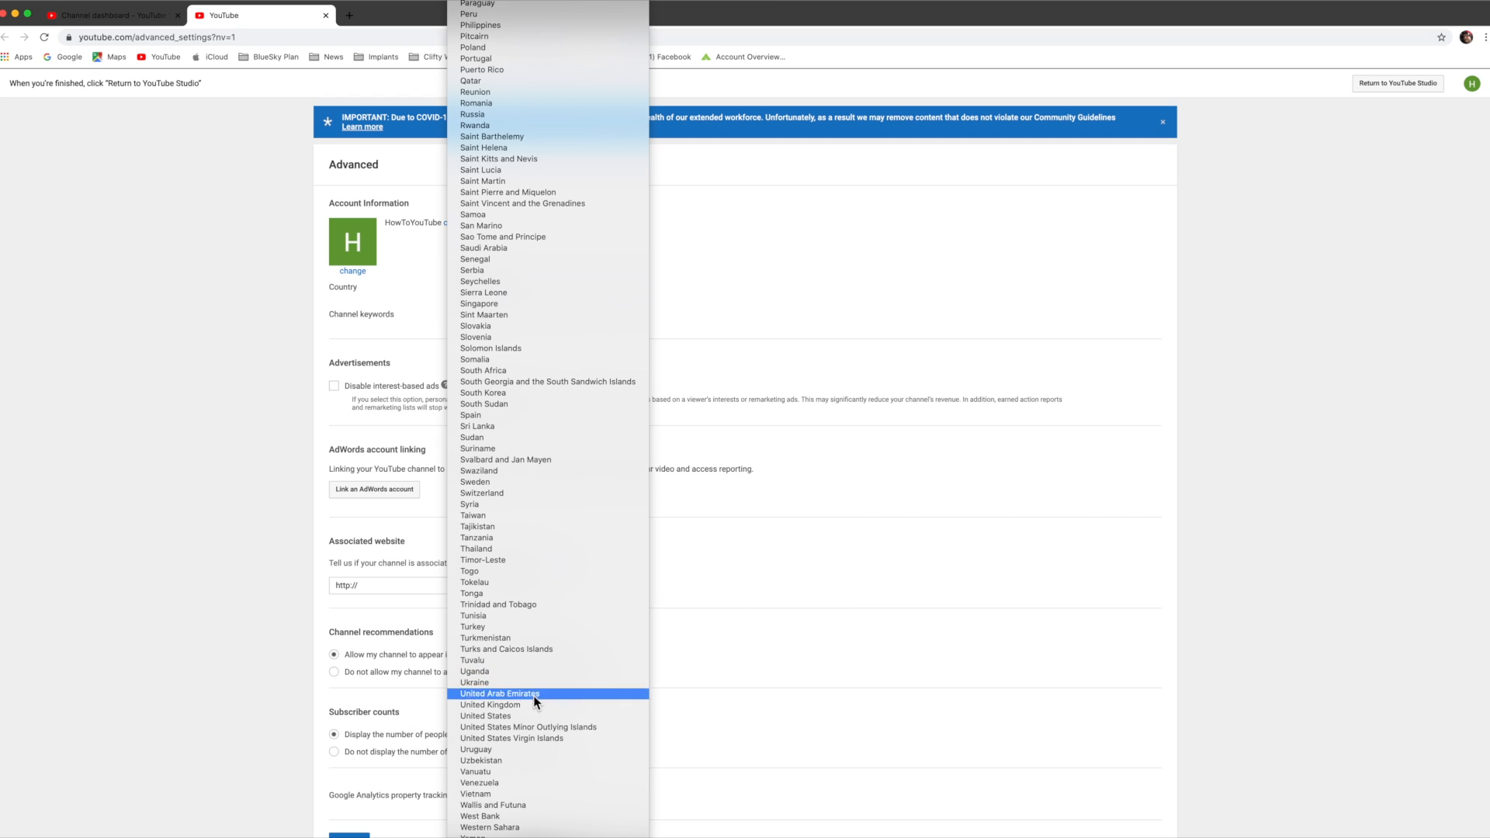
{"action": "left_click", "coordinate": [529, 716]}
- Enter 'how to youtube' as the channel keyword
{"action": "left_click", "coordinate": [477, 317]}
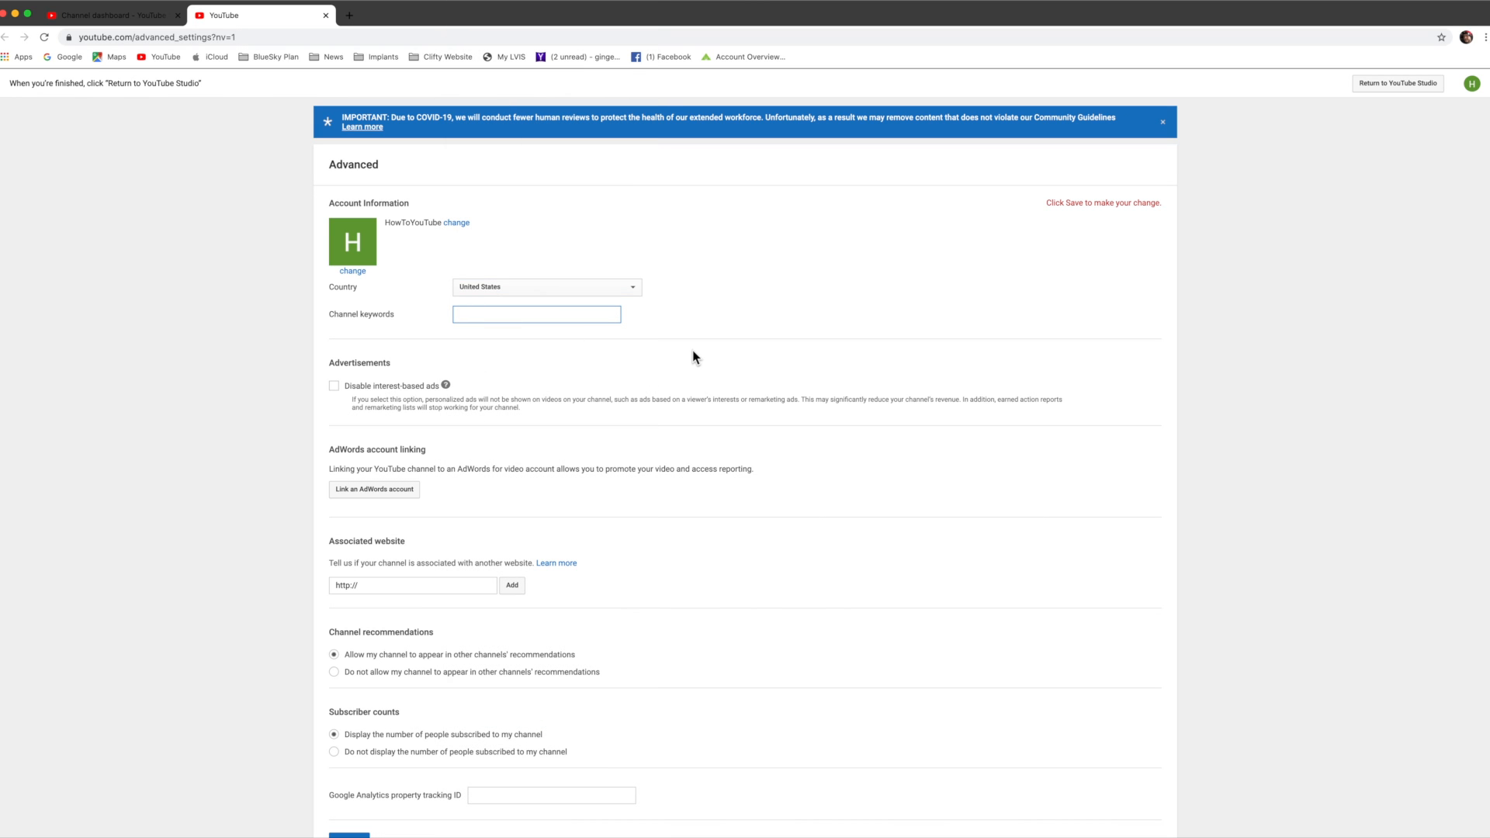
{"action": "type", "text": "how to youtube,"}
{"action": "scroll", "coordinate": [636, 491], "scroll_direction": "down", "scroll_amount": 2}
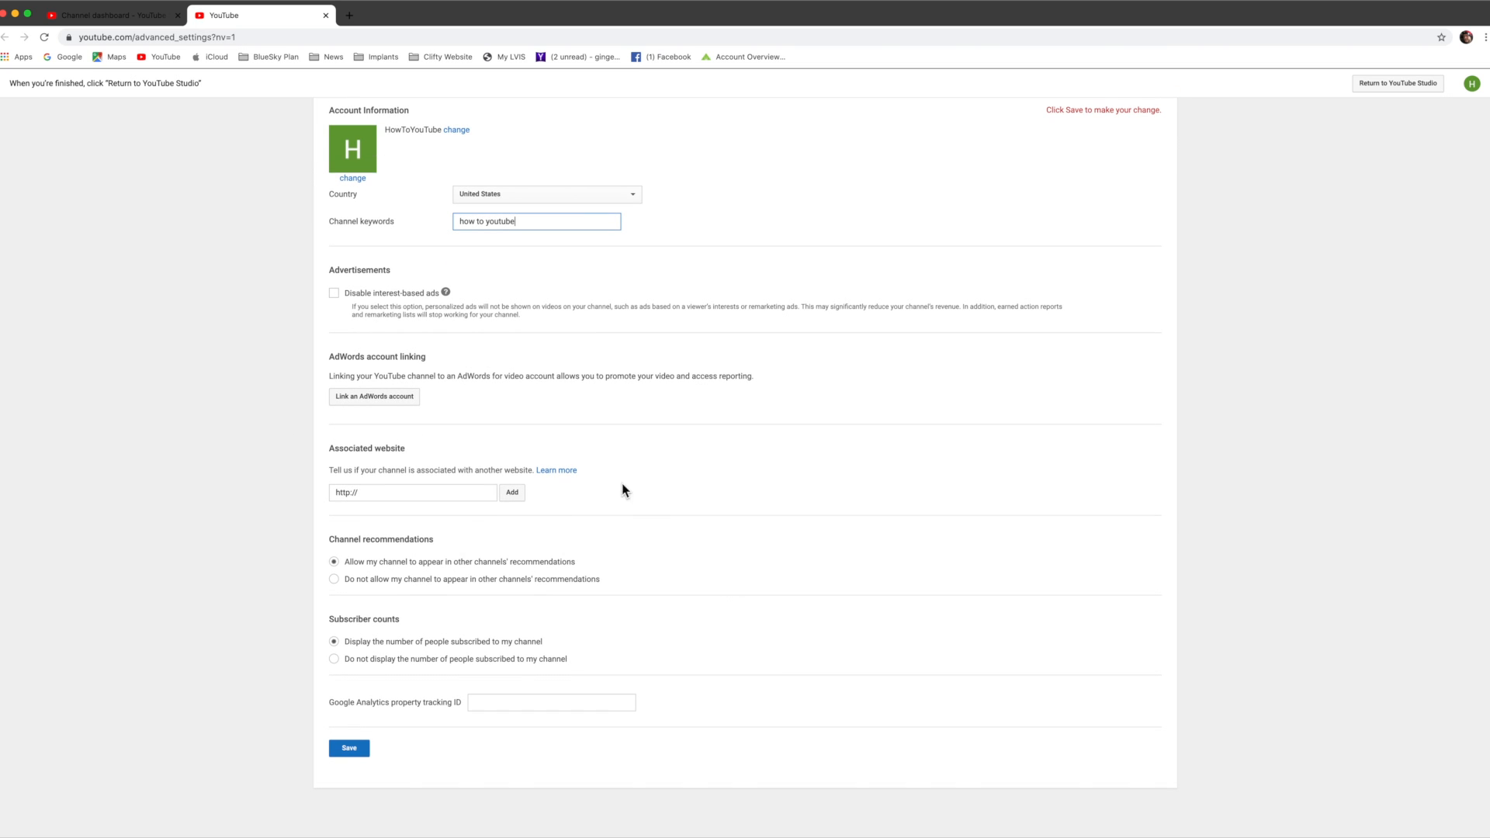
- Save the advanced settings with country United States and keyword 'how to youtube'
{"action": "left_click", "coordinate": [375, 494]}
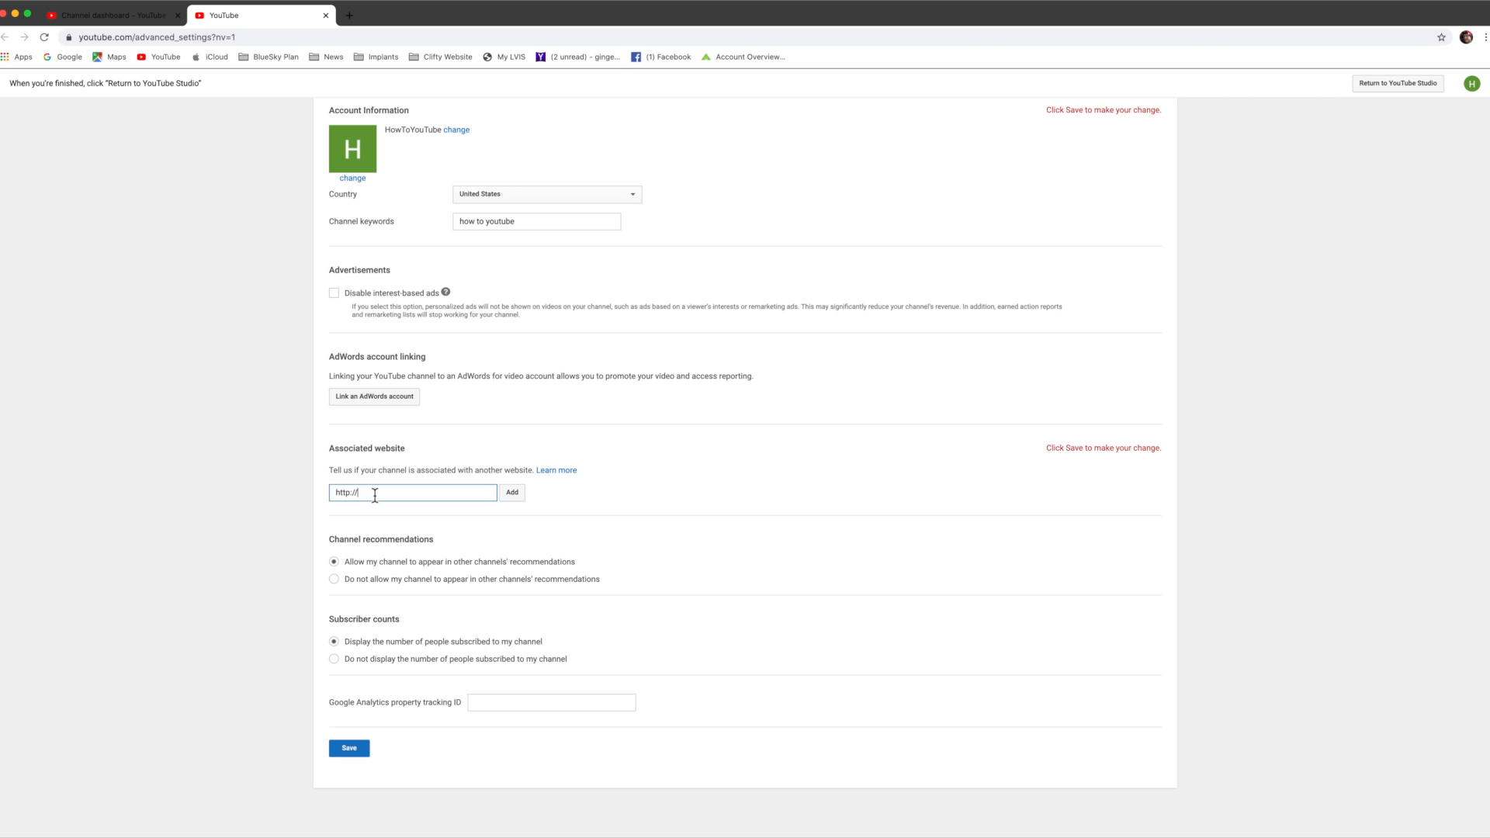
{"action": "scroll", "coordinate": [636, 496], "scroll_direction": "down", "scroll_amount": 1}
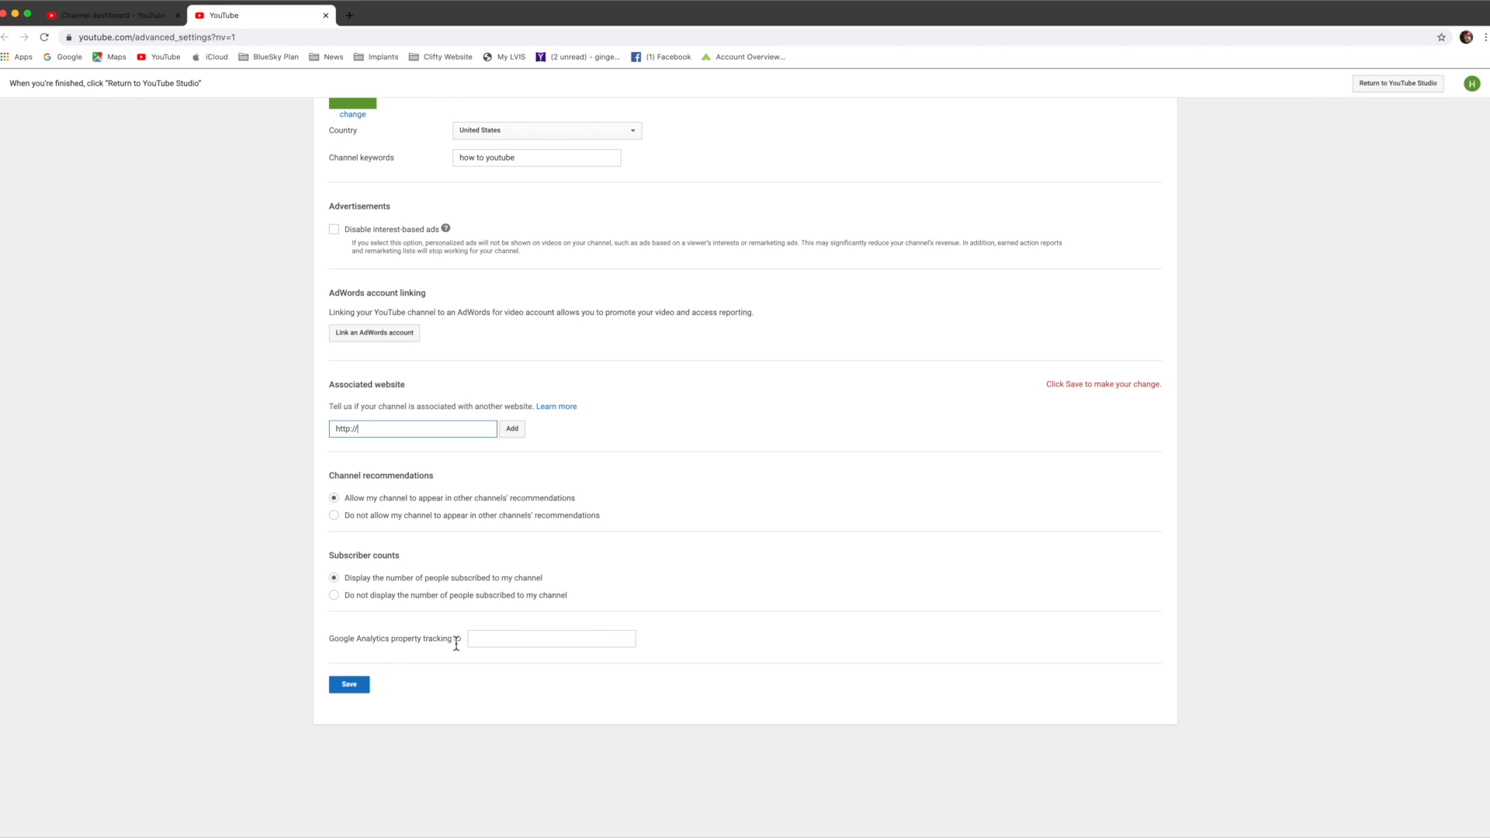
{"action": "left_click", "coordinate": [351, 684]}
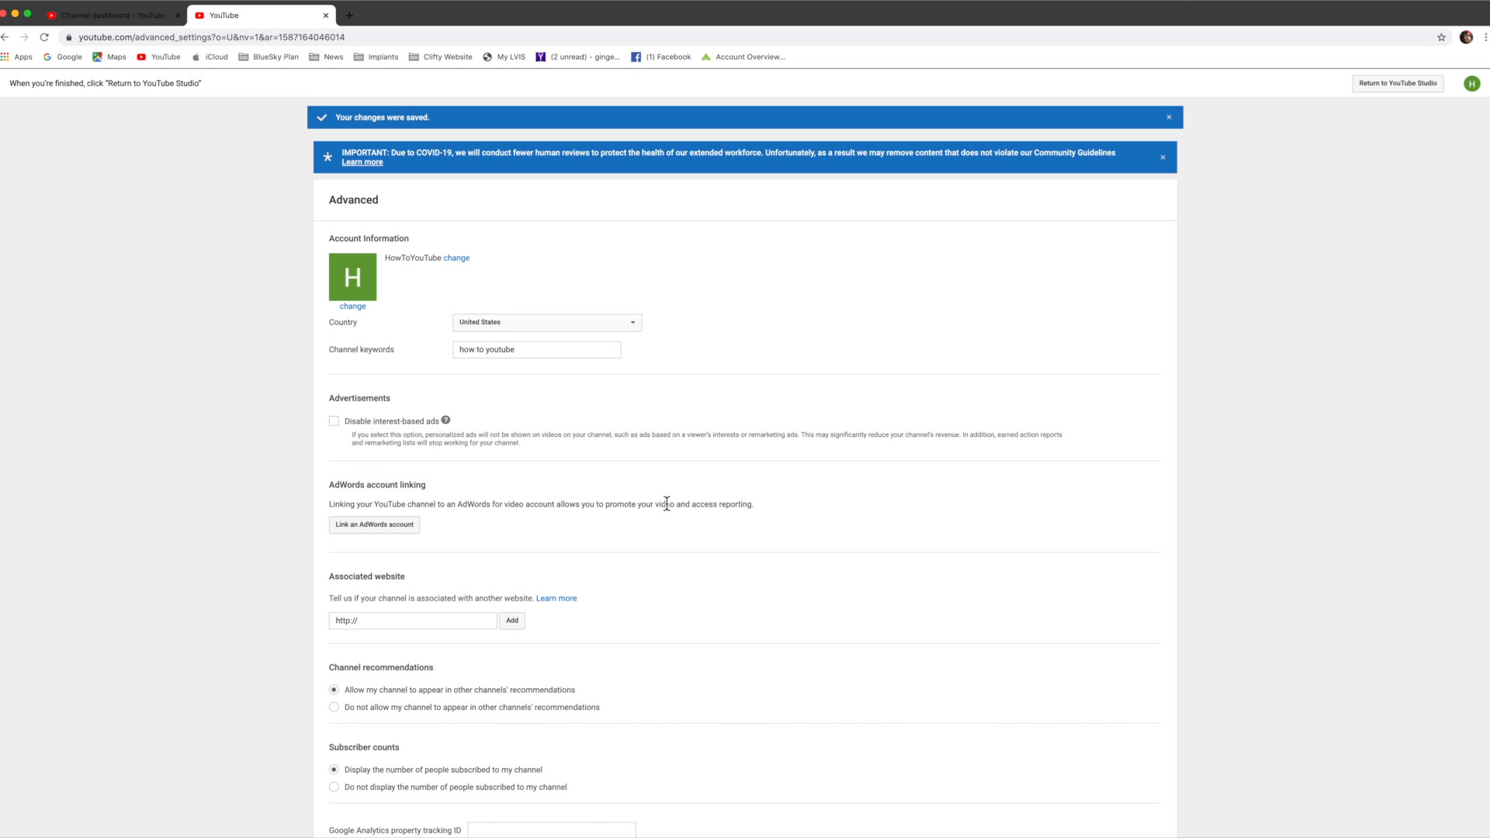
- Return to YouTube Studio and view Settings > Channel > Branding with its video watermark option
{"action": "left_click", "coordinate": [1414, 82]}
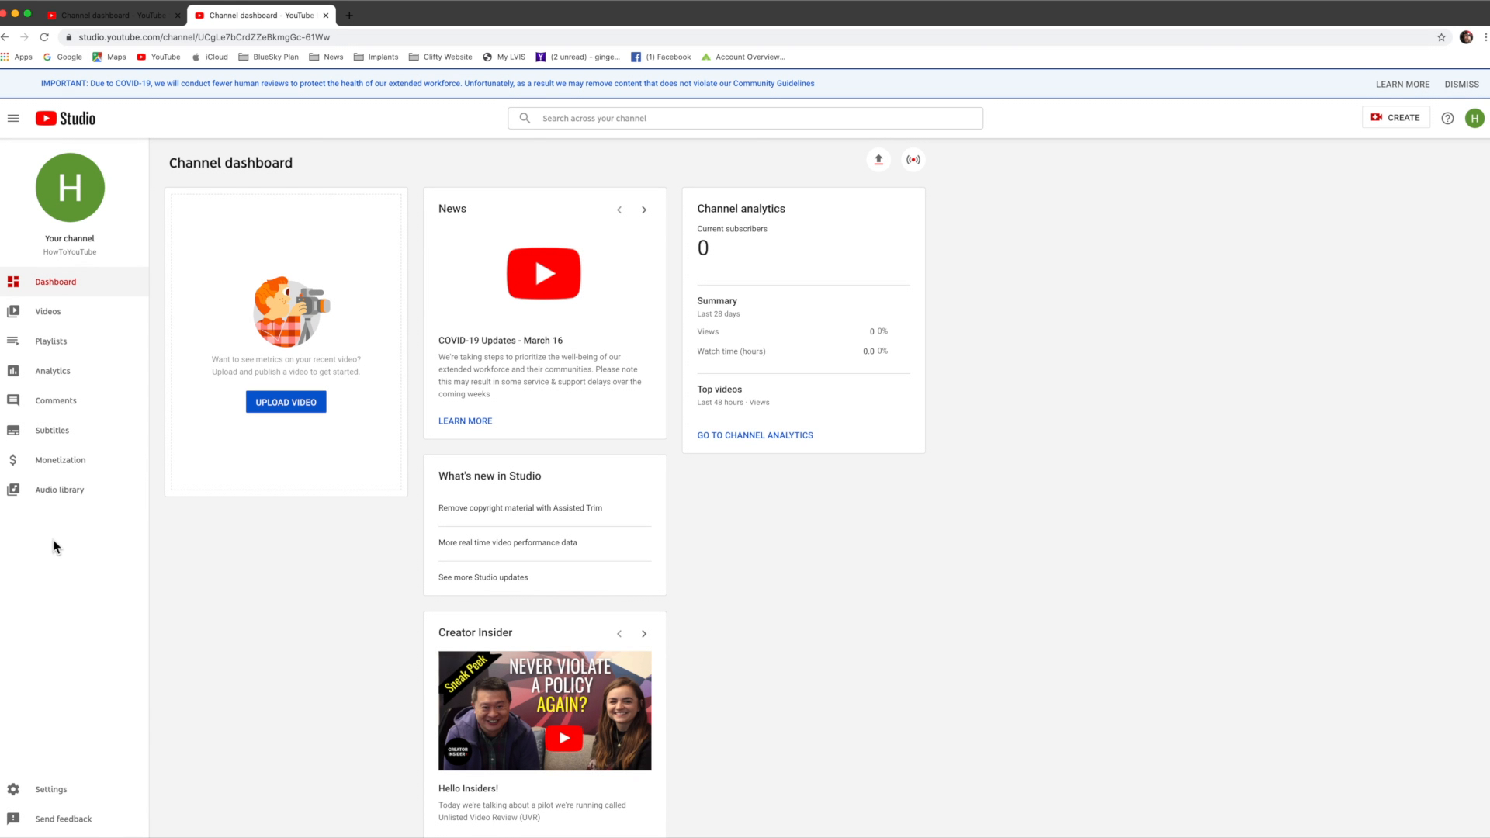
{"action": "left_click", "coordinate": [81, 788]}
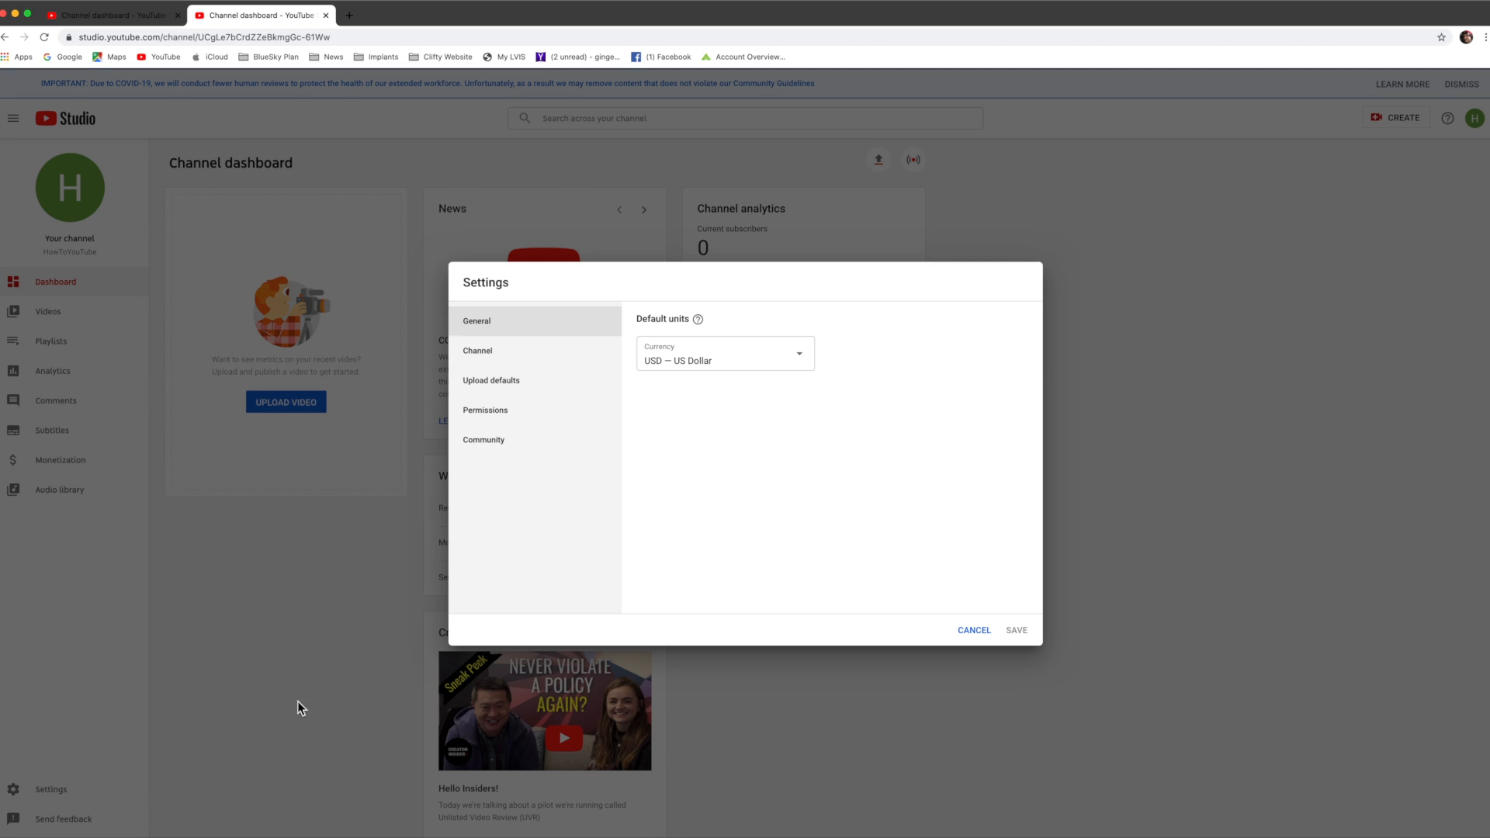
{"action": "left_click", "coordinate": [522, 353]}
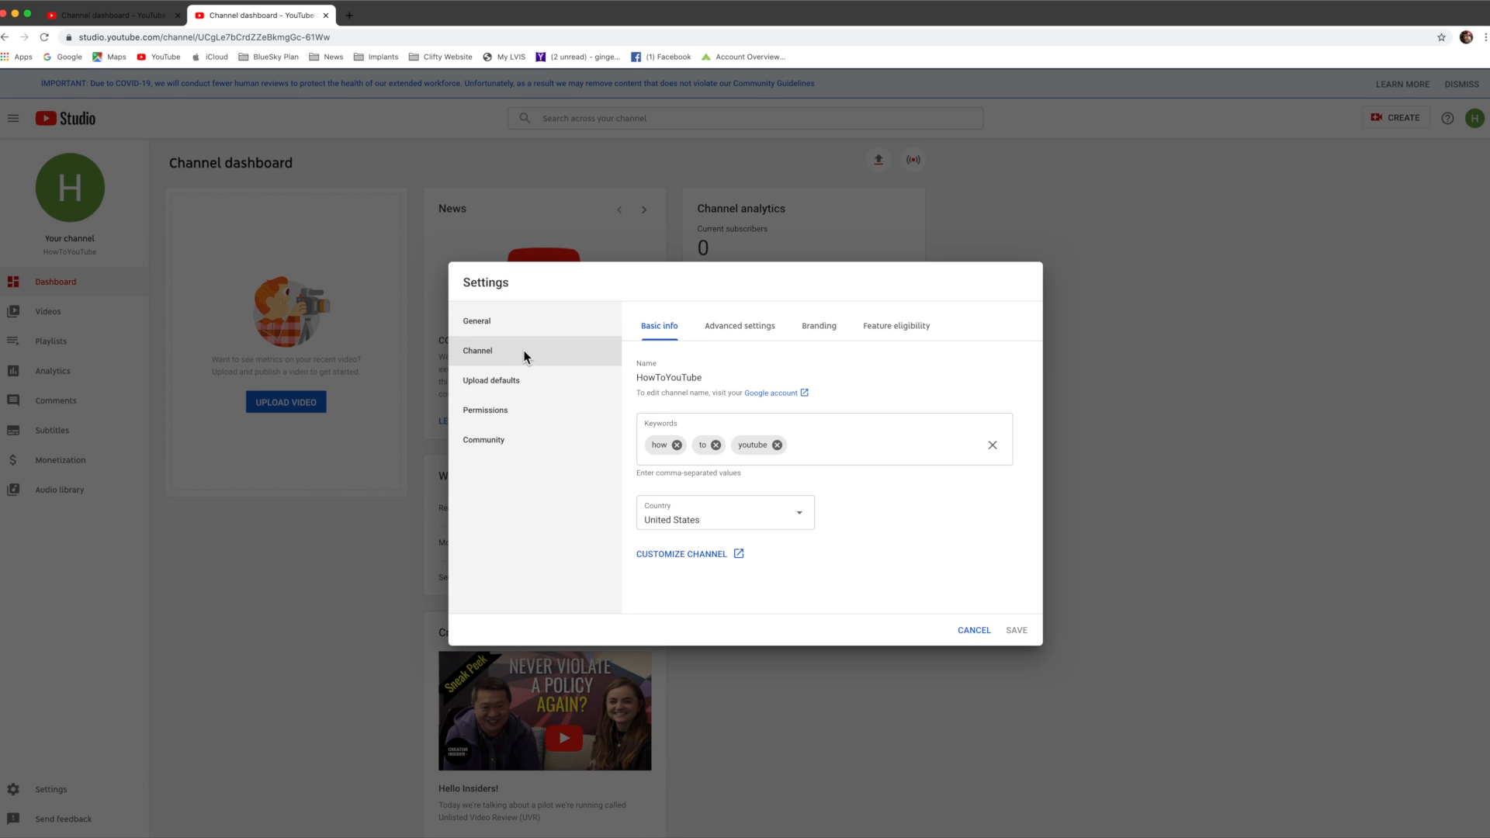
{"action": "left_click", "coordinate": [821, 327]}
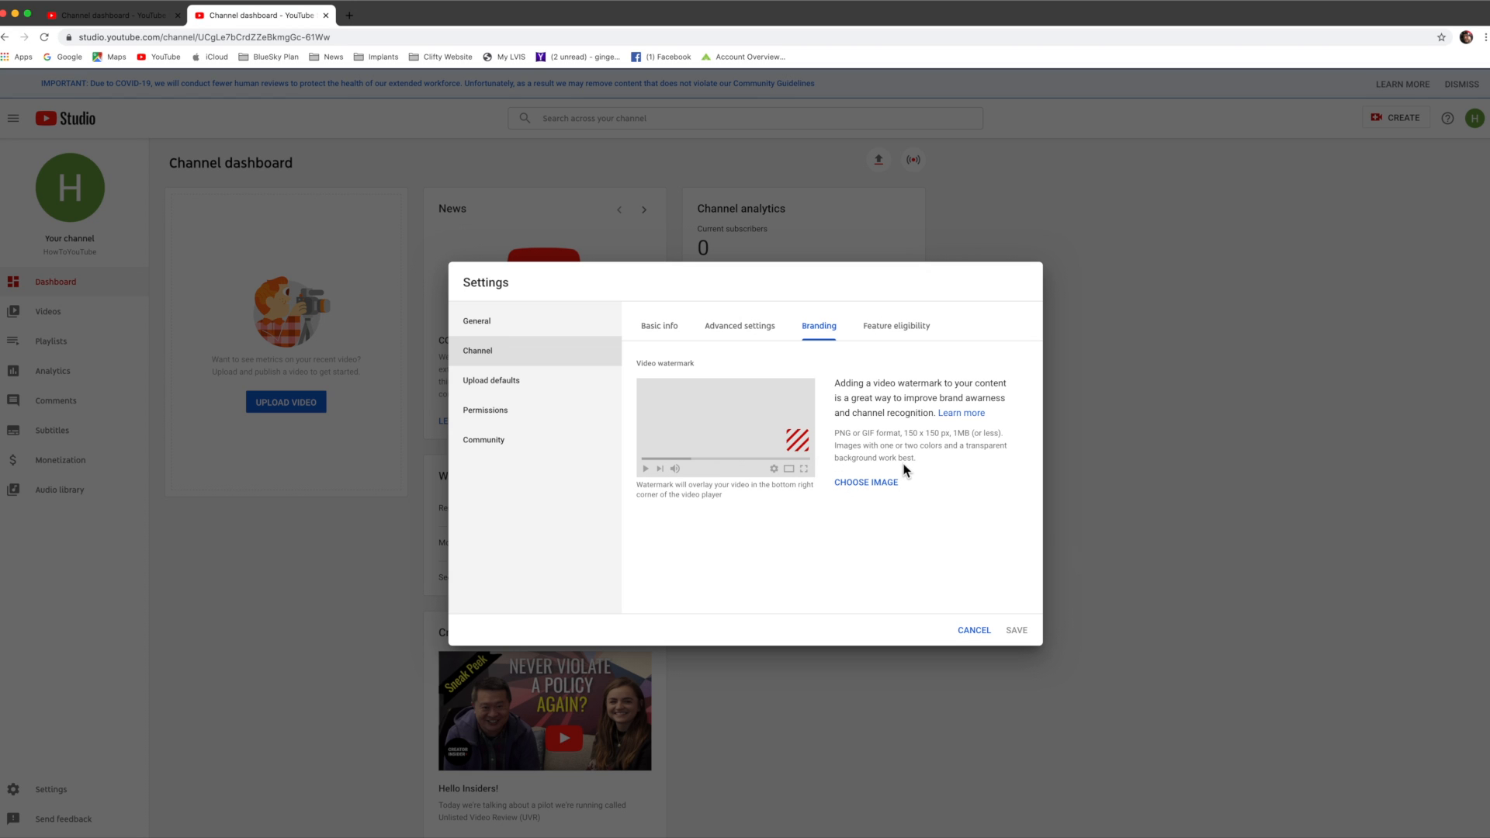
- Check Feature eligibility, then view the empty Upload defaults title and description form
{"action": "left_click", "coordinate": [905, 327]}
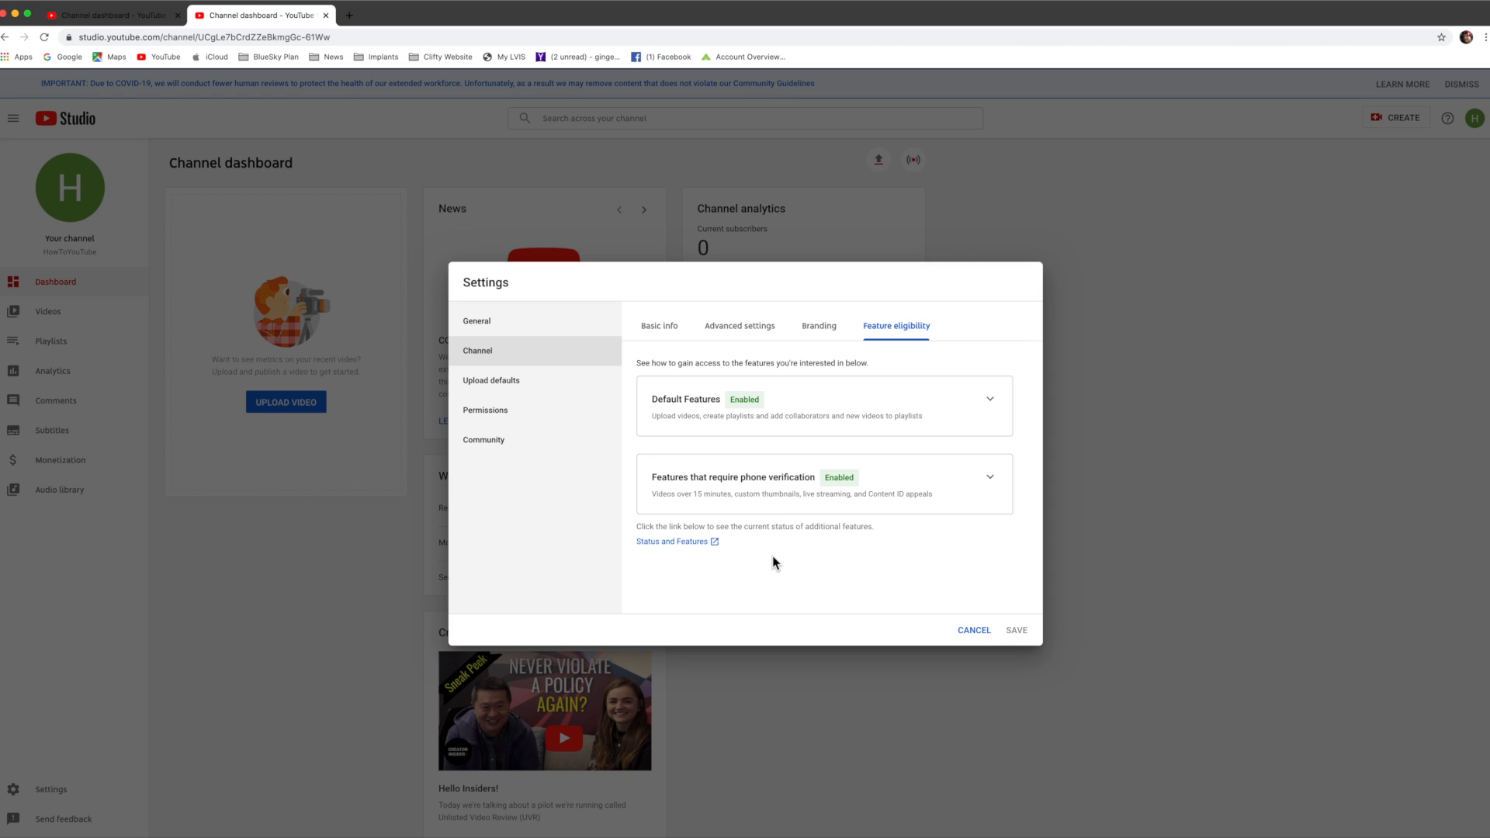
{"action": "left_click", "coordinate": [508, 379]}
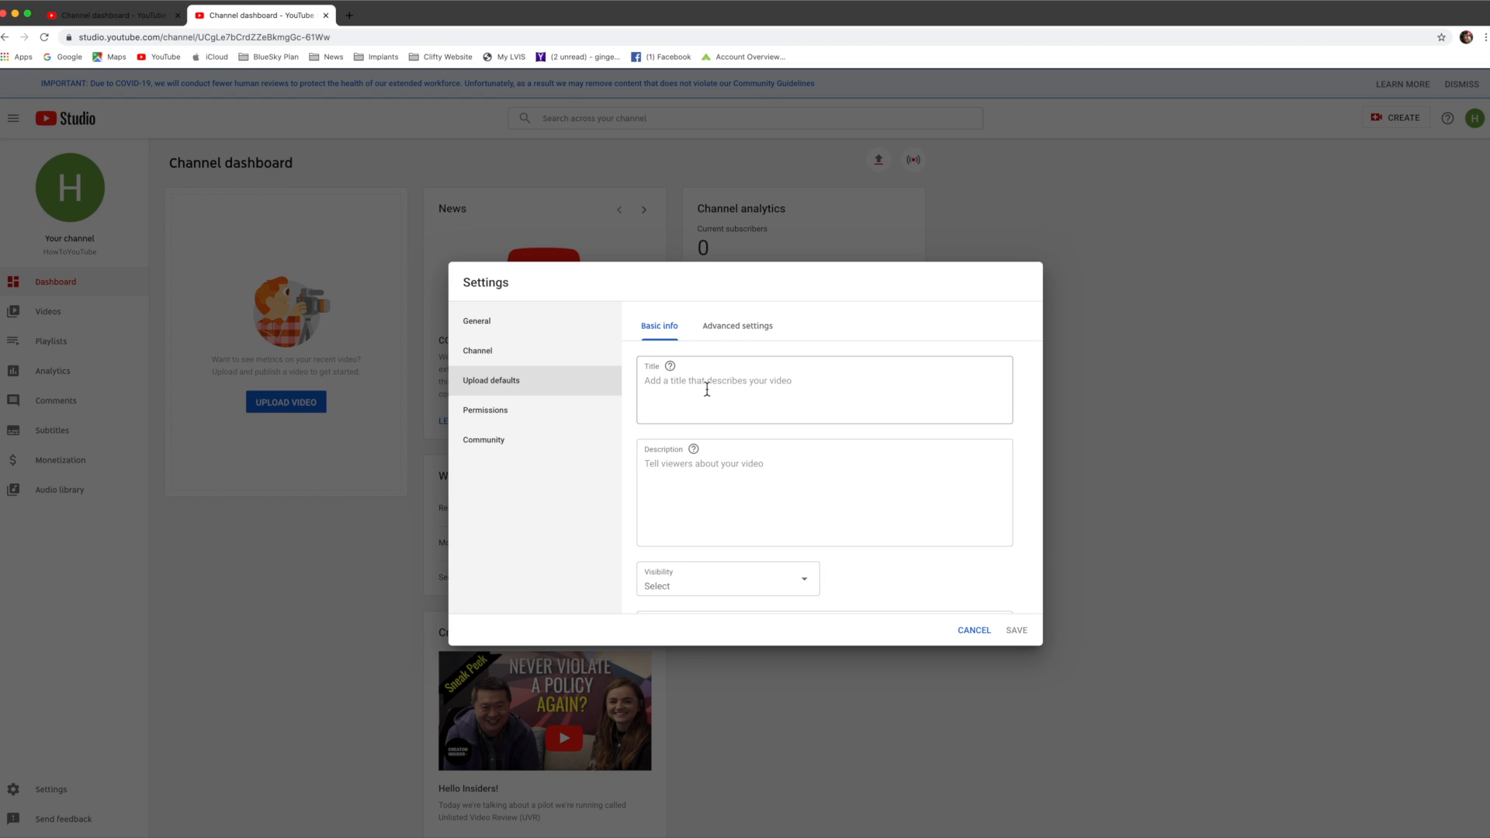
- Write the default description 'EDIT THIS INFORMATION FOR DESCRIPTION' and 'Music provided by: xyz music'
{"action": "left_click", "coordinate": [707, 478]}
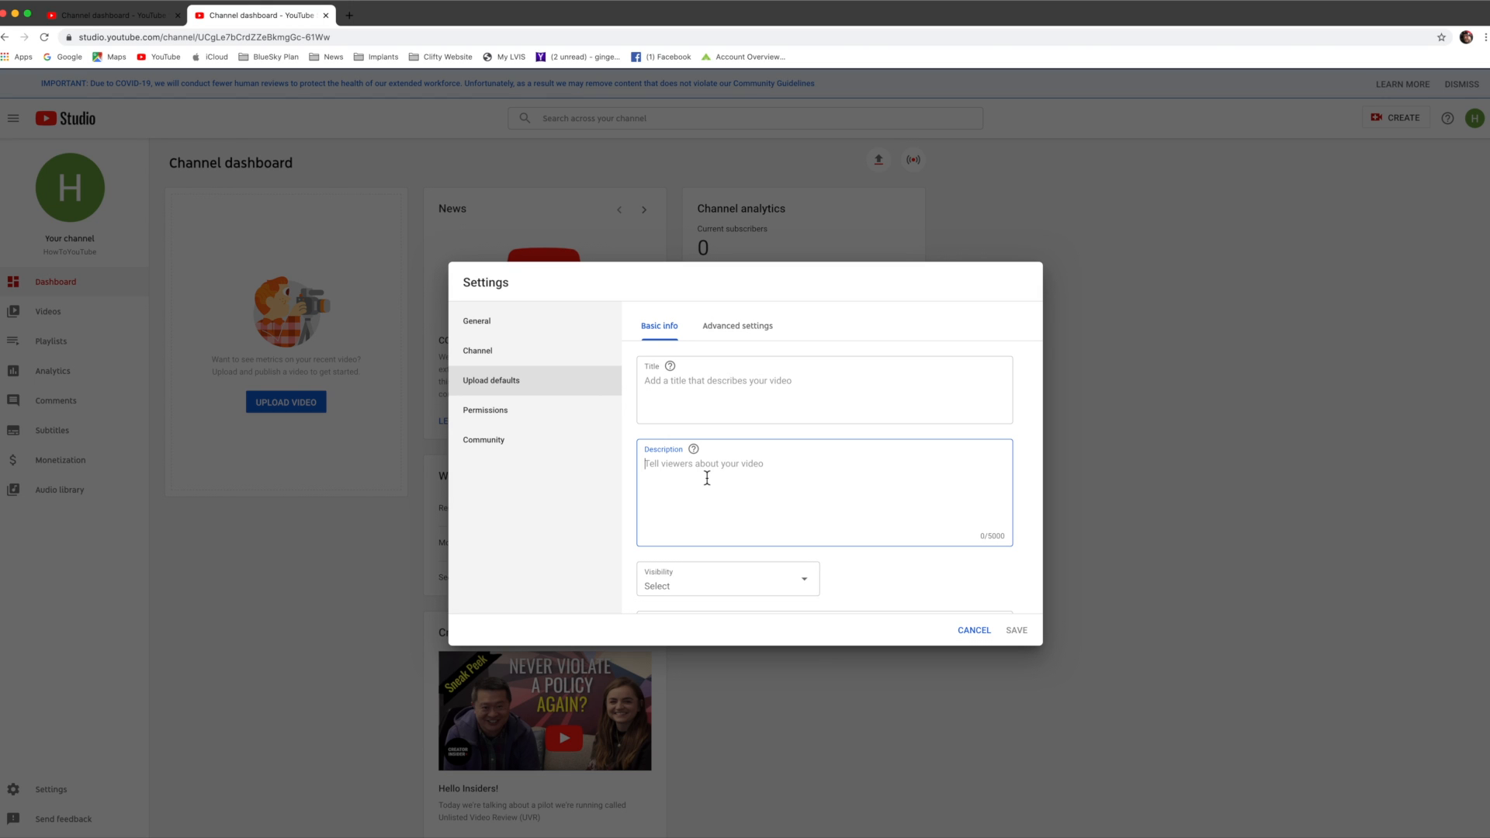
{"action": "type", "text": "EDIT TH"}
{"action": "type", "text": "R"}
{"action": "type", "text": "IS INFORMA"}
{"action": "type", "text": "TION FOR DE"}
{"action": "type", "text": "SCRIPTION"}
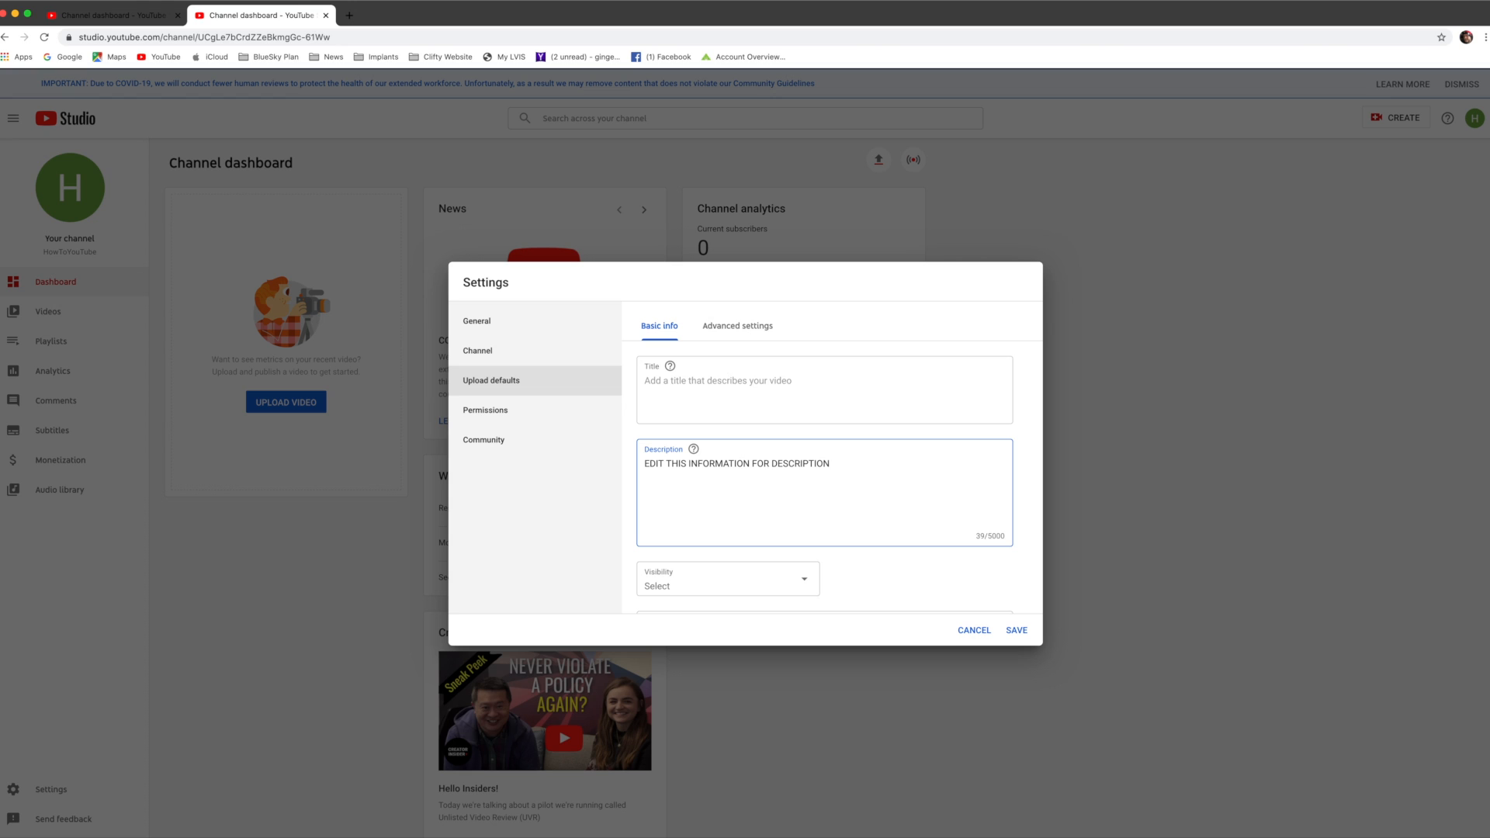
{"action": "type", "text": "Music provided by: xyz music"}
{"action": "scroll", "coordinate": [788, 501], "scroll_direction": "down", "scroll_amount": 2}
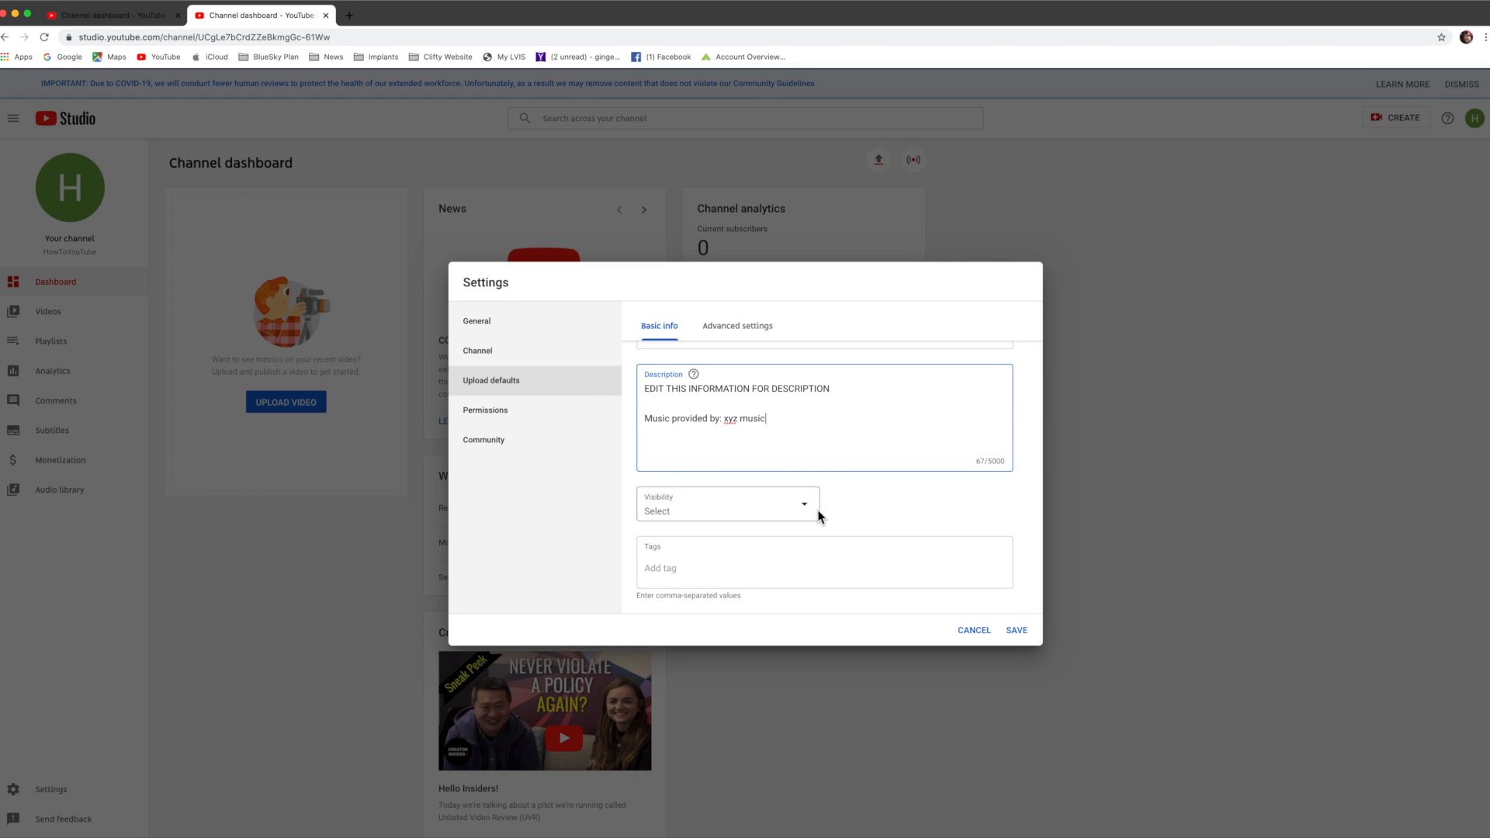
{"action": "left_click", "coordinate": [807, 509]}
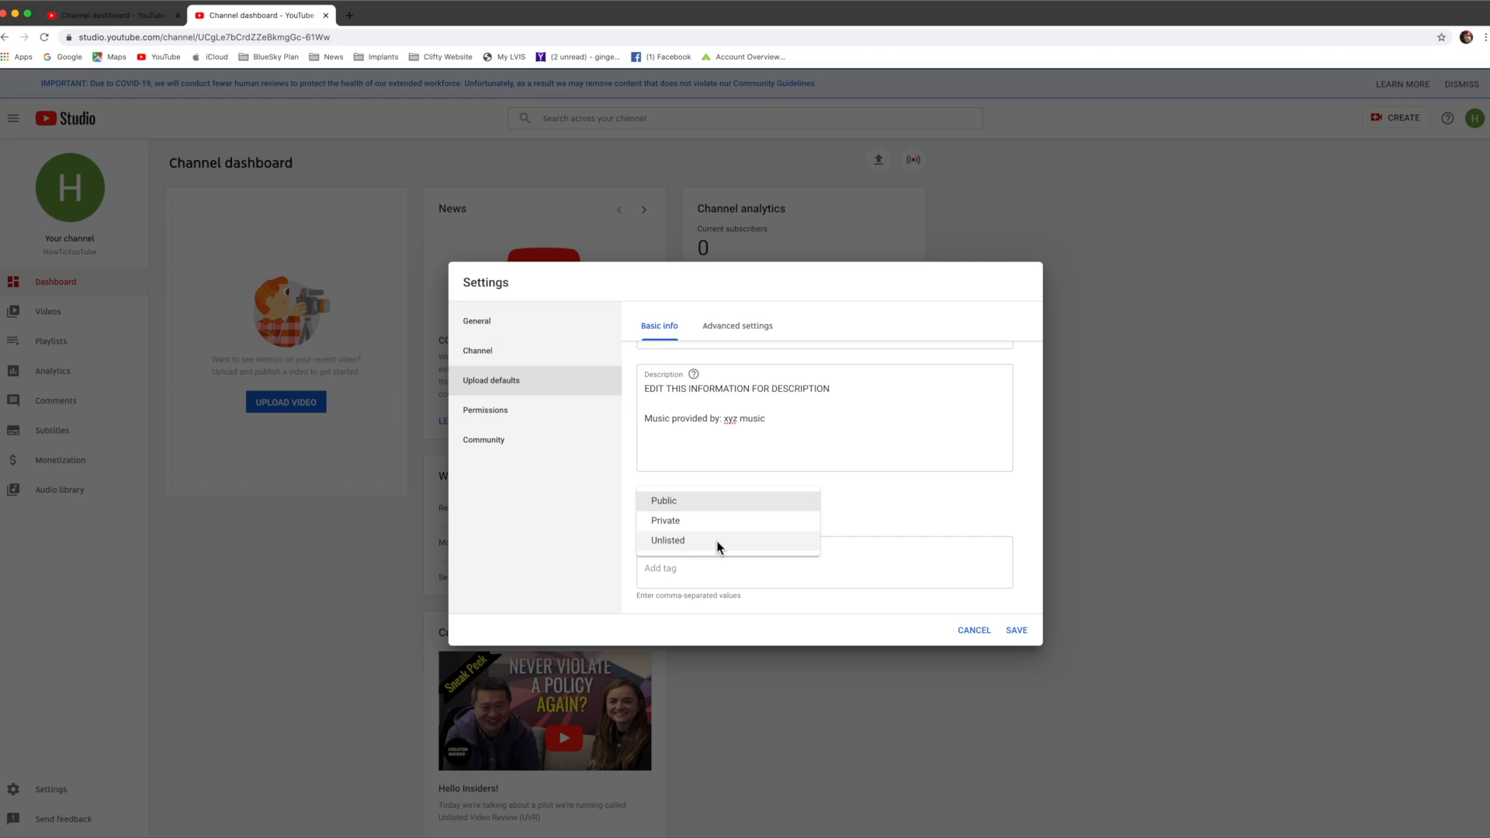
{"action": "left_click", "coordinate": [881, 495]}
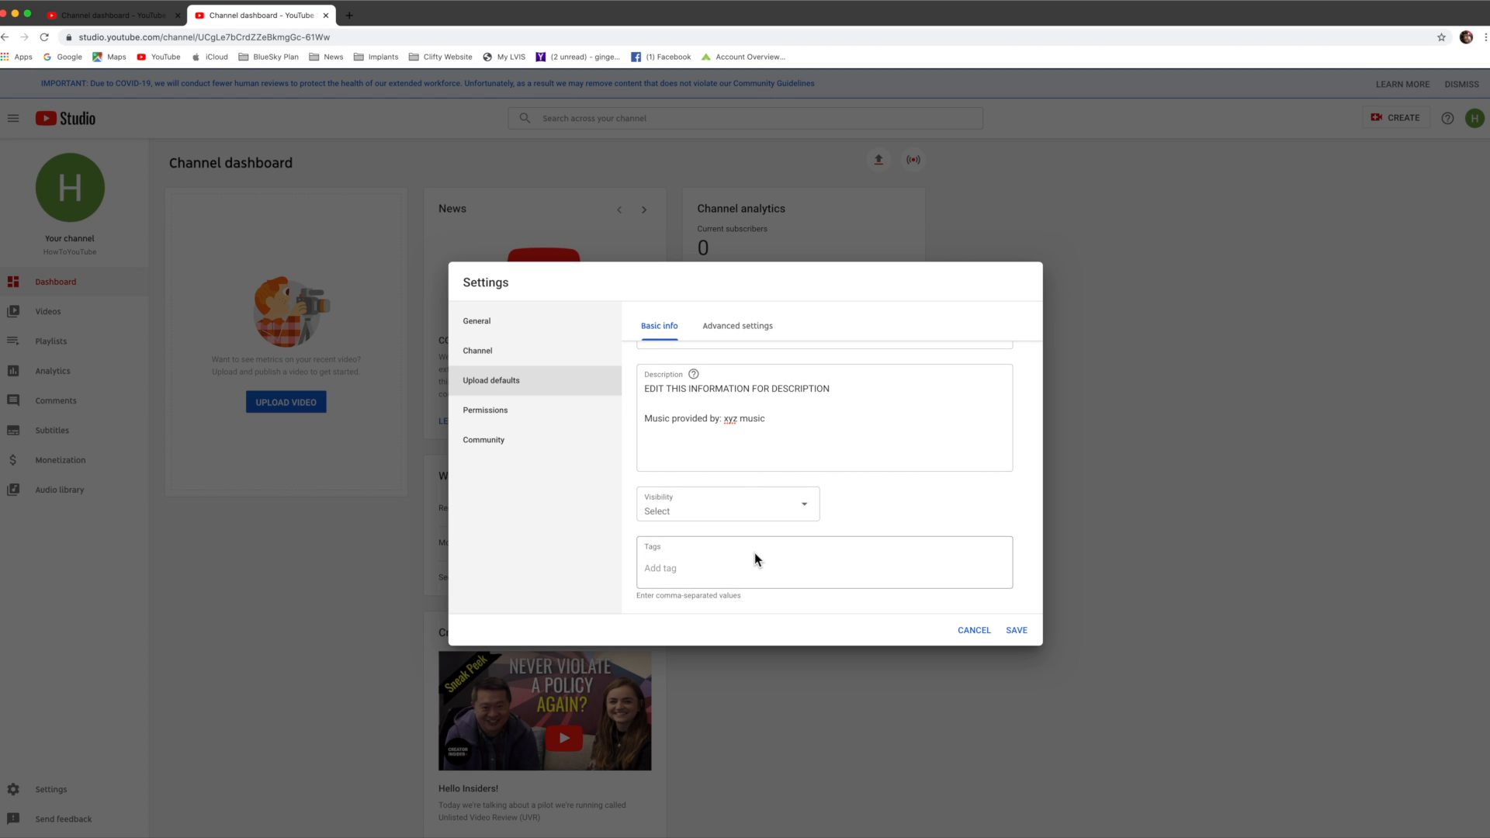
- Add default tags 'how to youtube' and 'gearheadtour', then save the upload defaults
{"action": "left_click", "coordinate": [733, 578]}
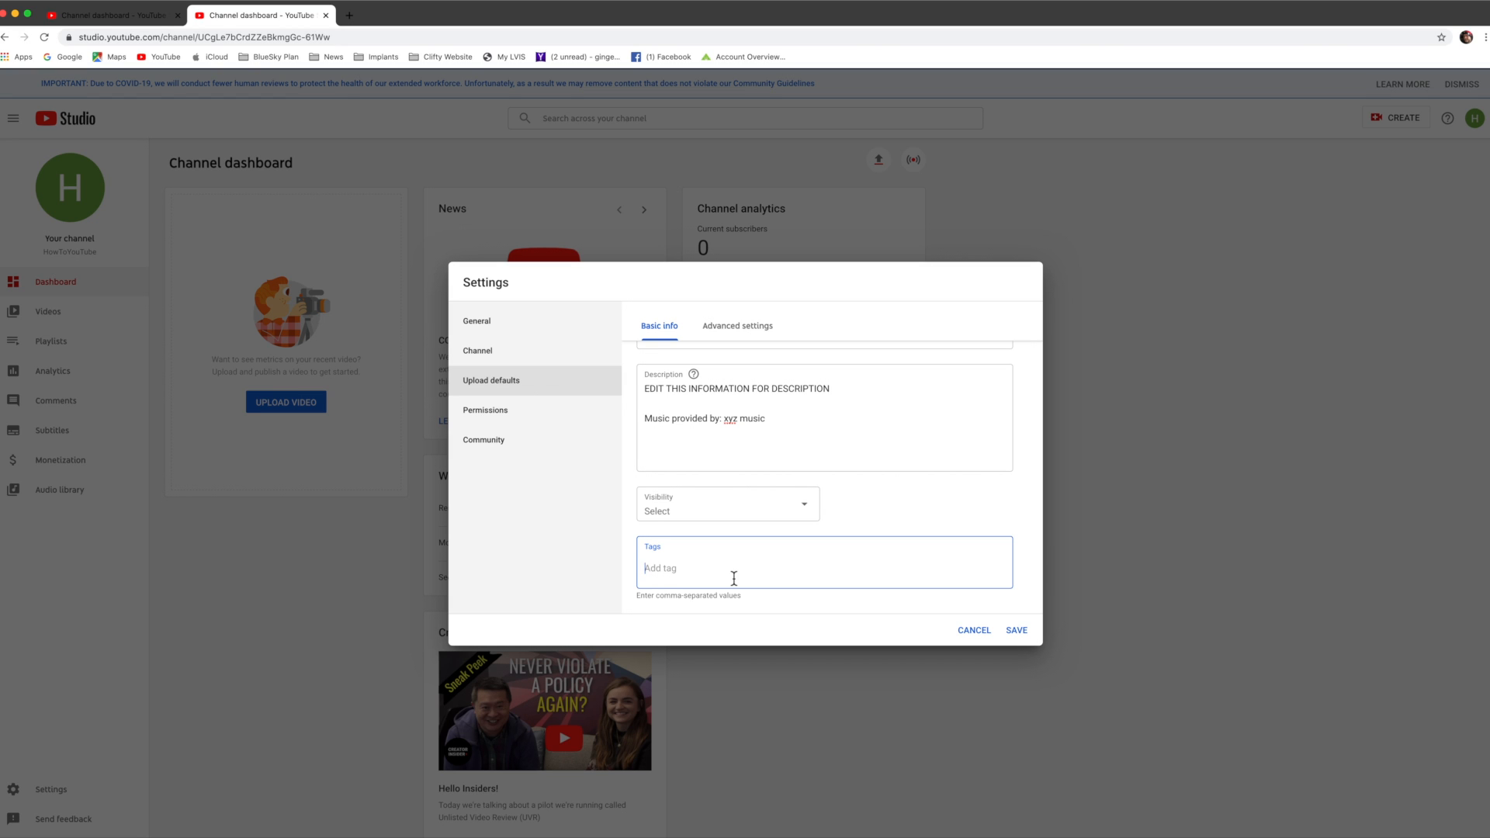
{"action": "type", "text": "how to youtube"}
{"action": "key", "text": "Return"}
{"action": "type", "text": "gearheadtour"}
{"action": "key", "text": "Return"}
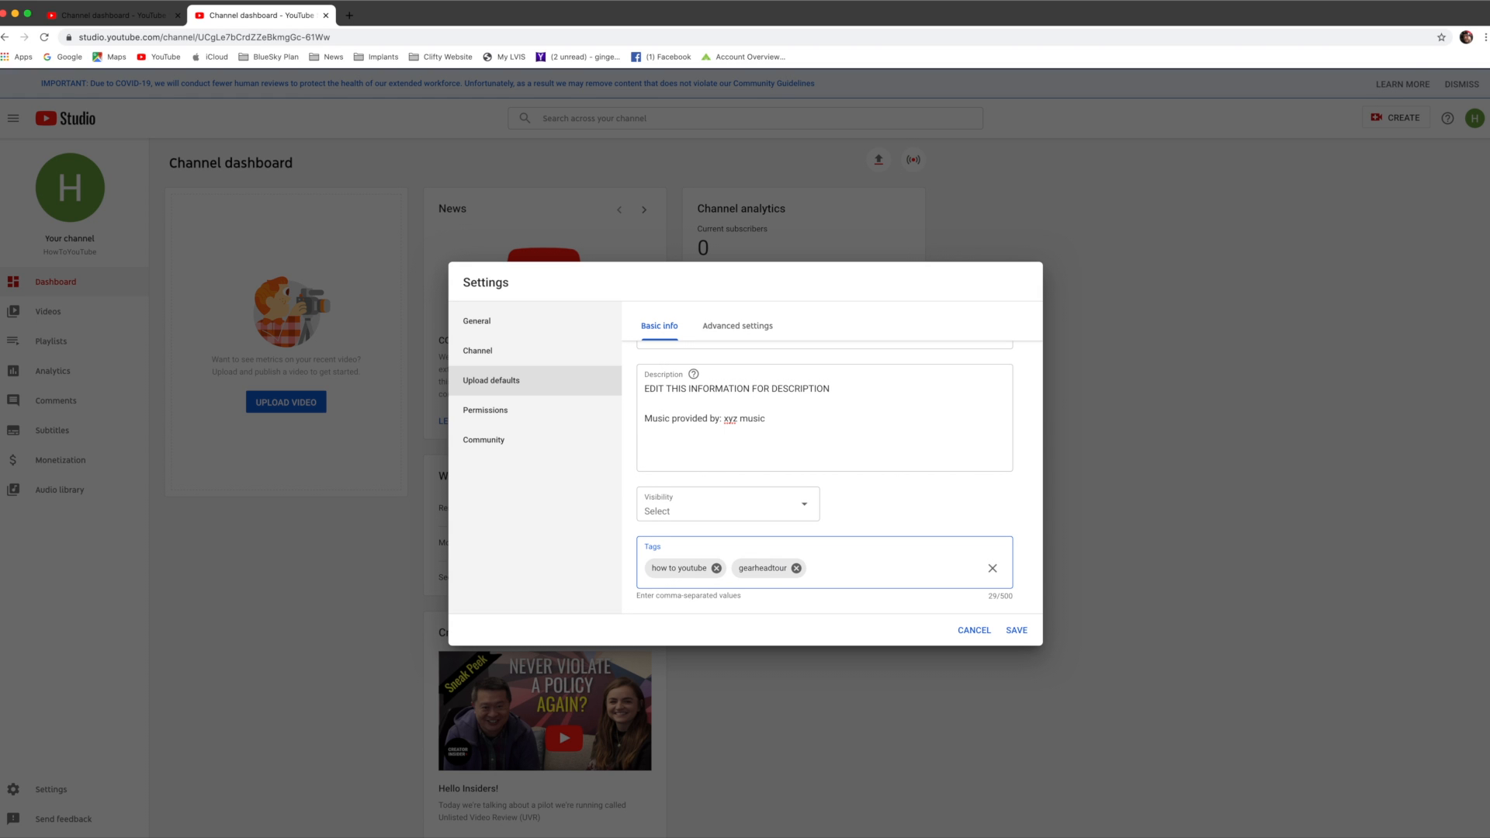
{"action": "left_click", "coordinate": [1016, 630]}
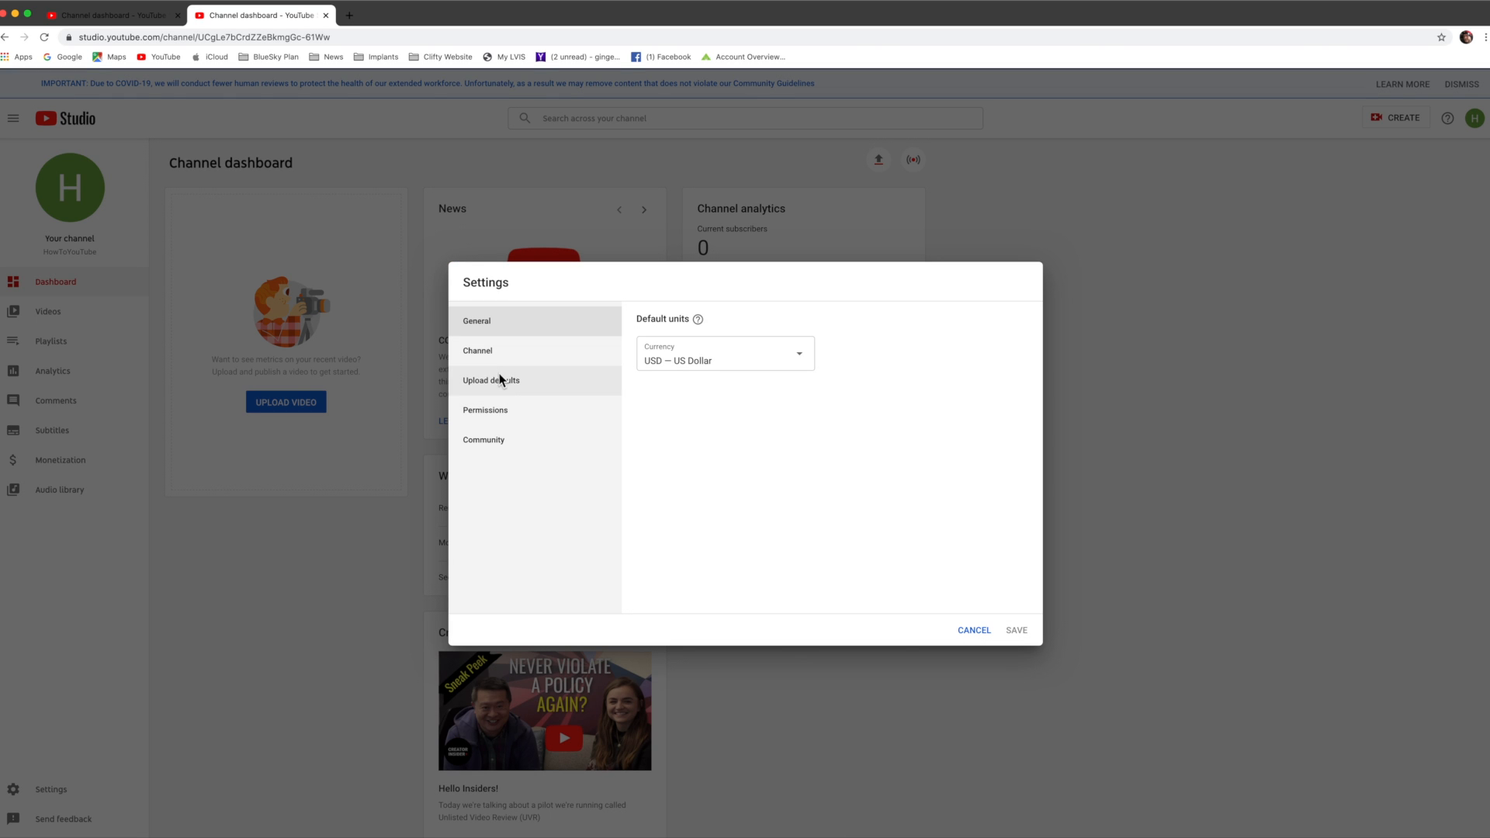
- Check the advanced upload defaults' License options without changing them, then view Community filters
{"action": "left_click", "coordinate": [500, 377]}
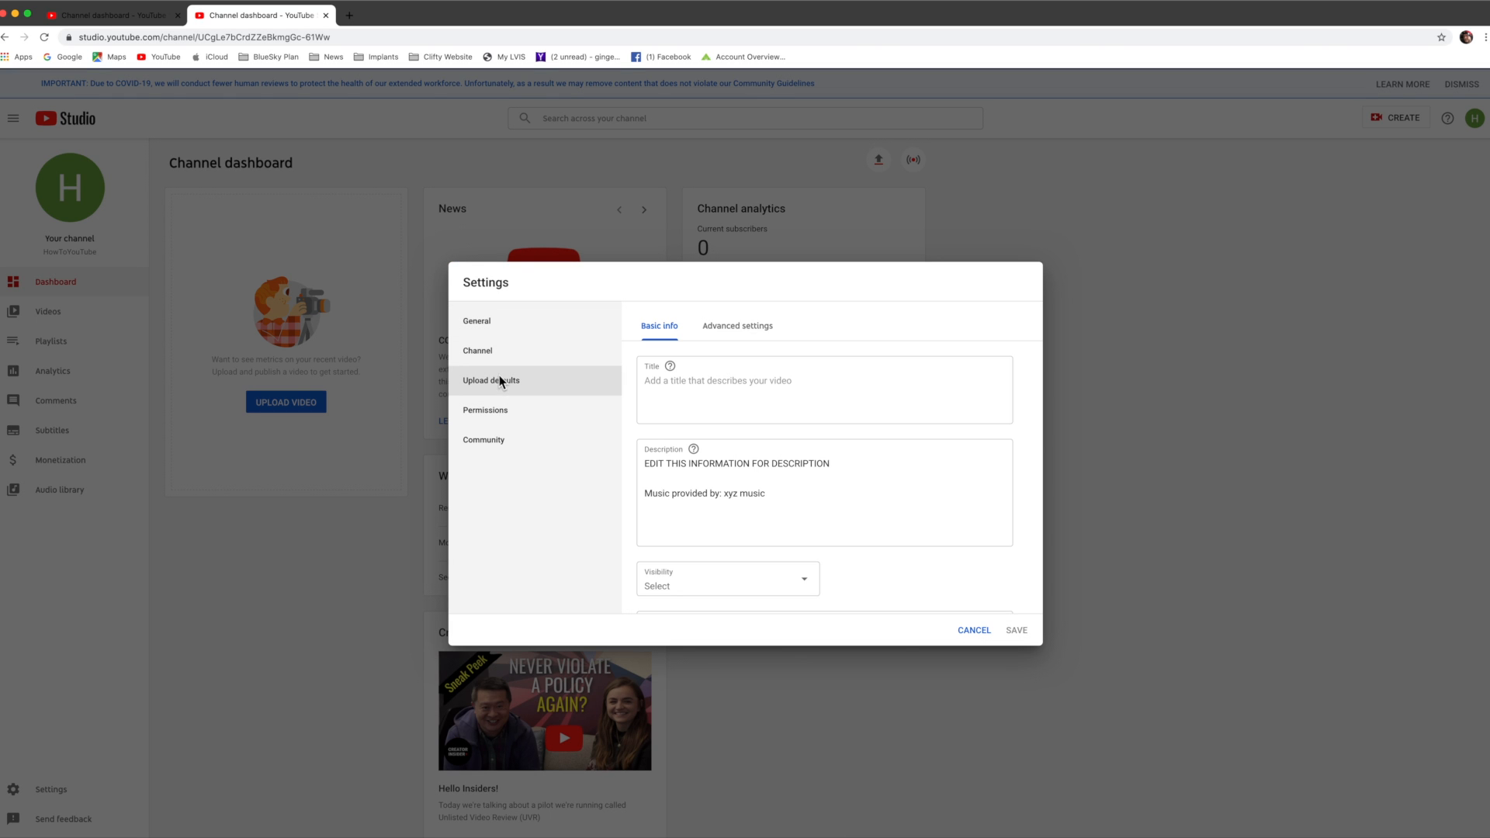
{"action": "left_click", "coordinate": [752, 325]}
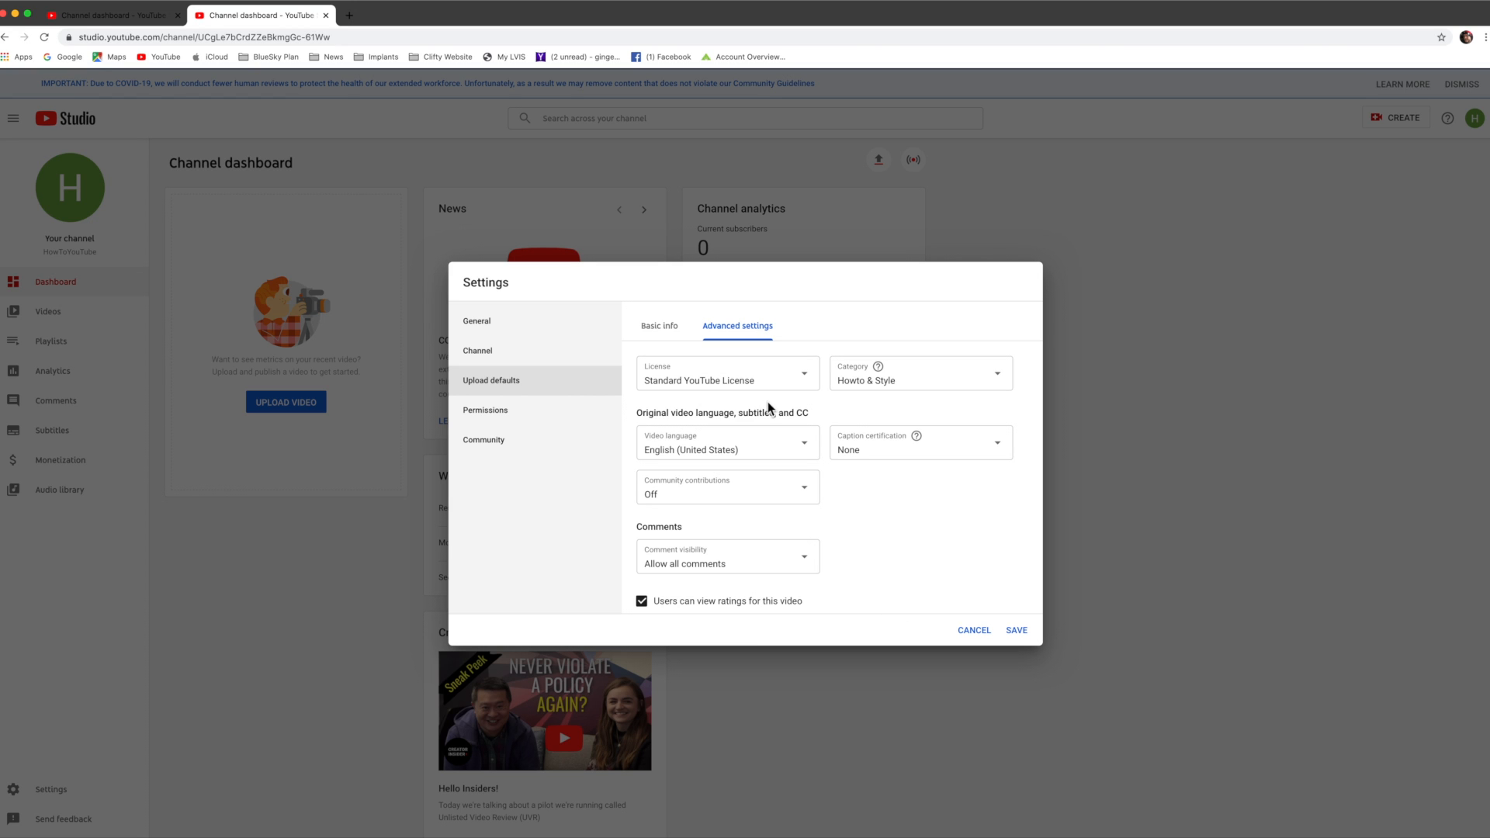
{"action": "left_click", "coordinate": [804, 378]}
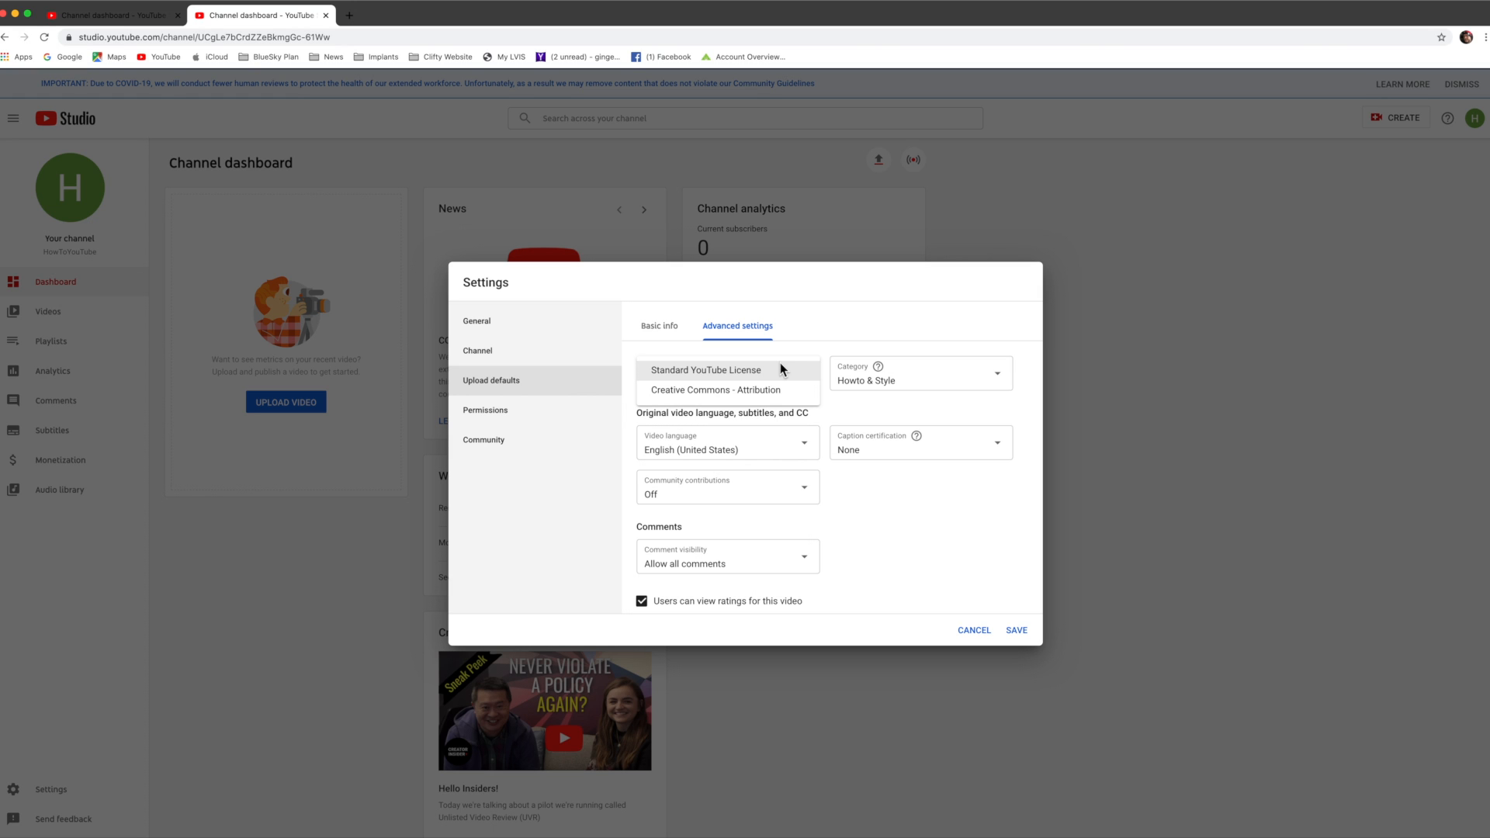
{"action": "left_click", "coordinate": [497, 410]}
{"action": "left_click", "coordinate": [520, 443]}
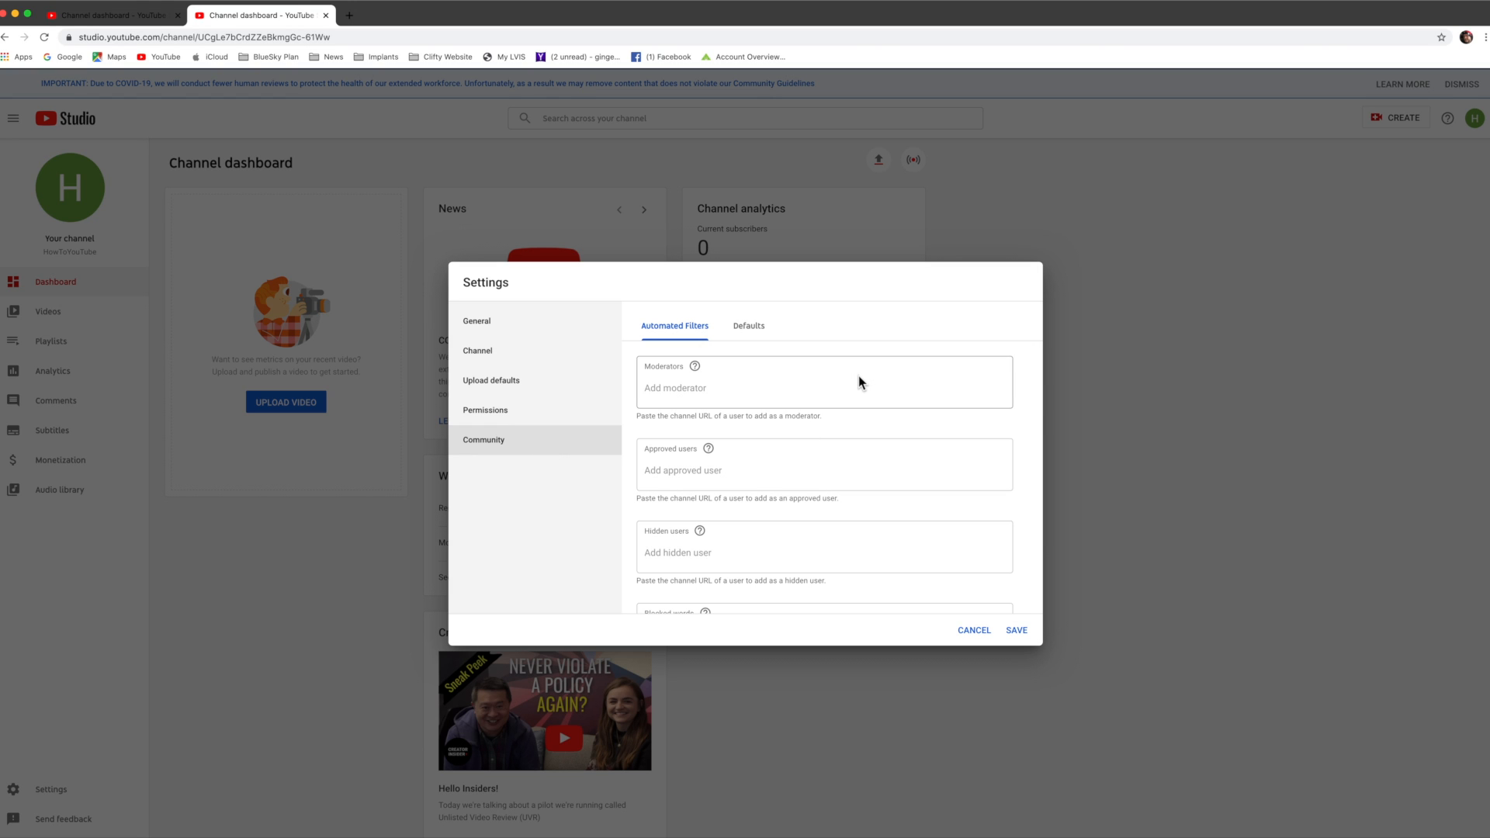
- Hold potentially inappropriate comments on new videos and the Discussions tab, and live chat messages, for review
{"action": "left_click", "coordinate": [749, 333]}
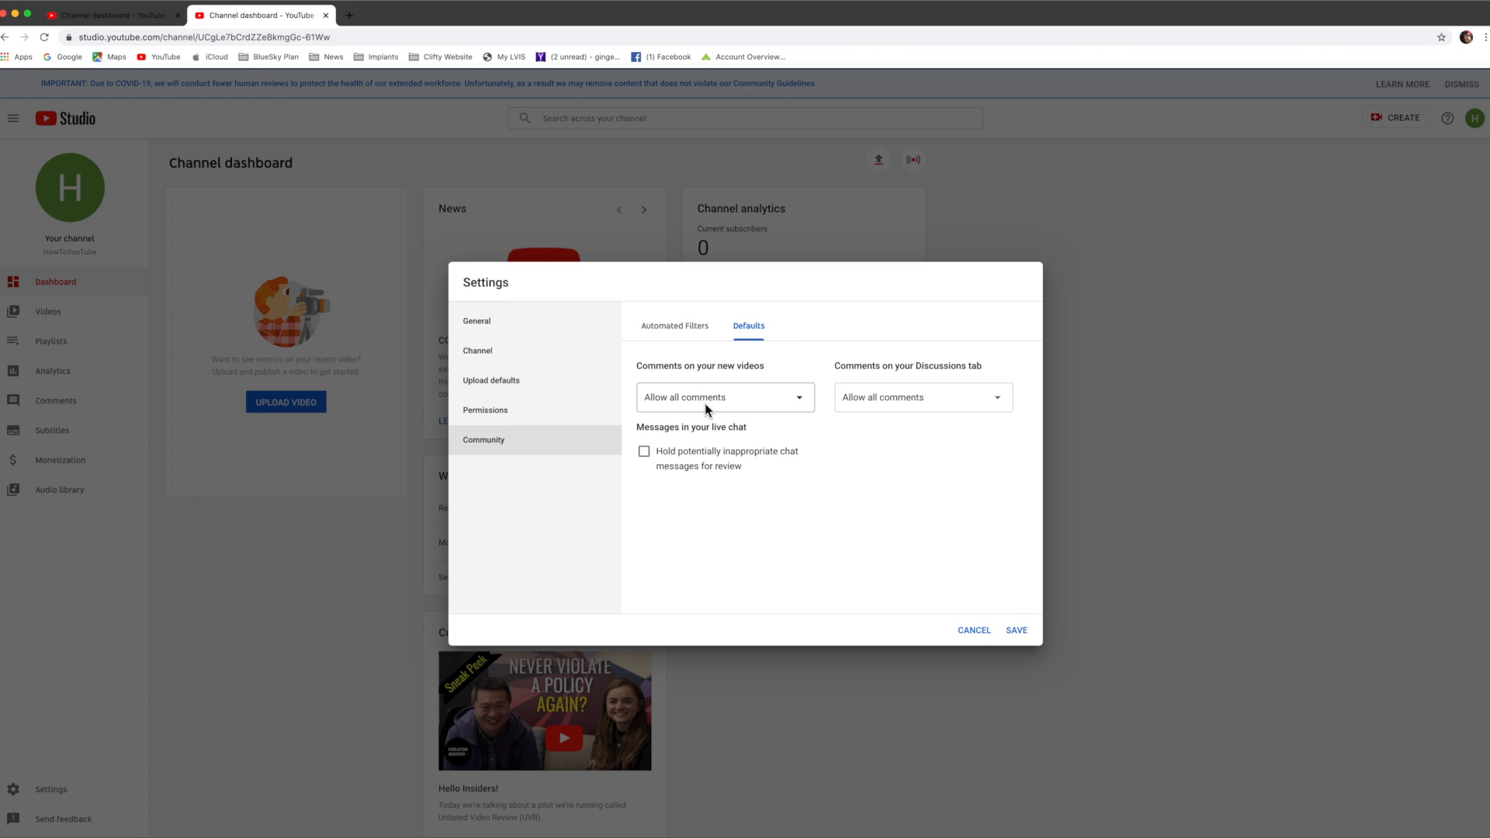
{"action": "left_click", "coordinate": [804, 399]}
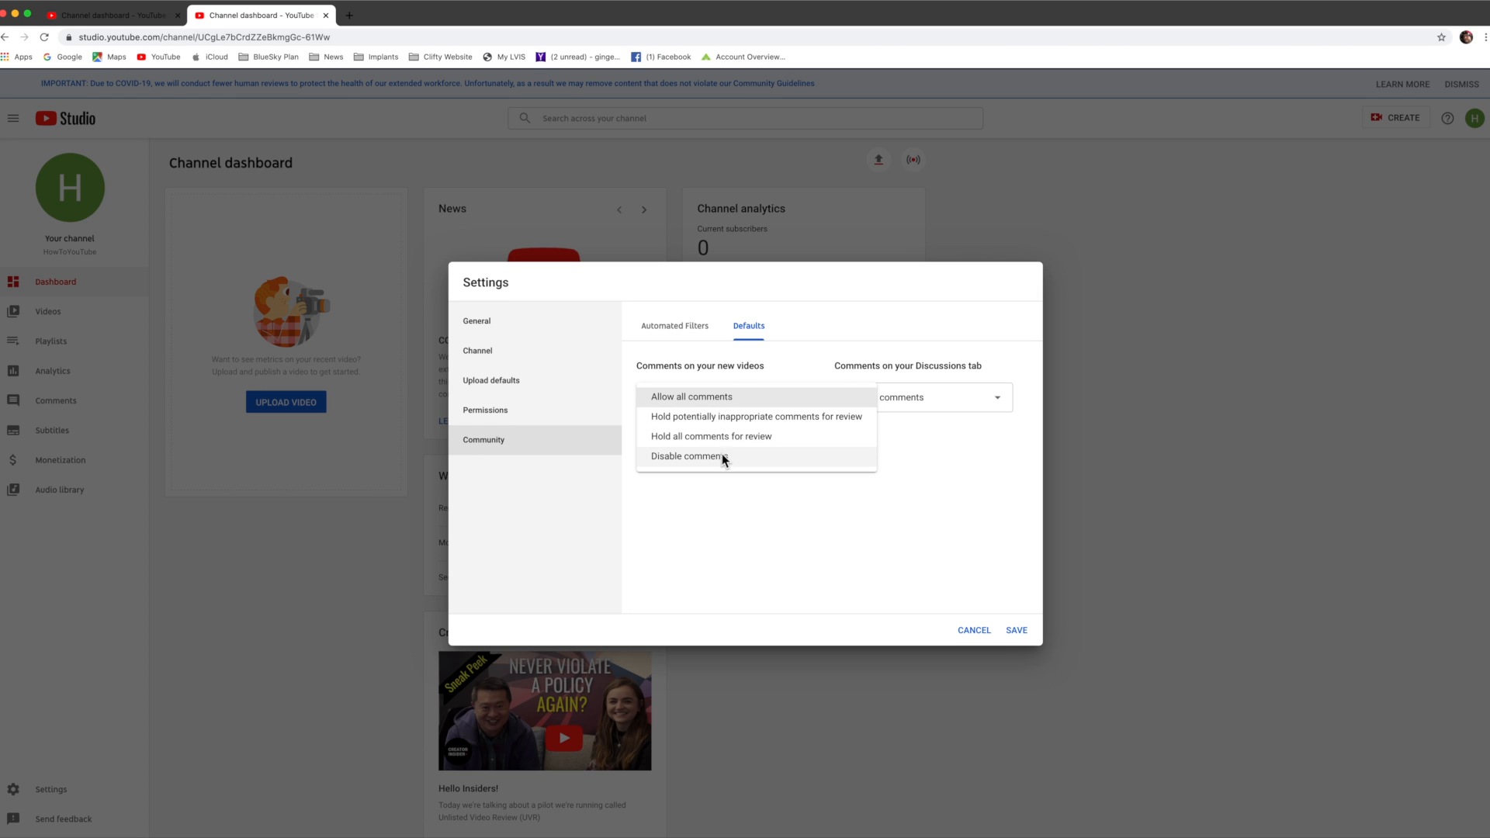
{"action": "left_click", "coordinate": [761, 416]}
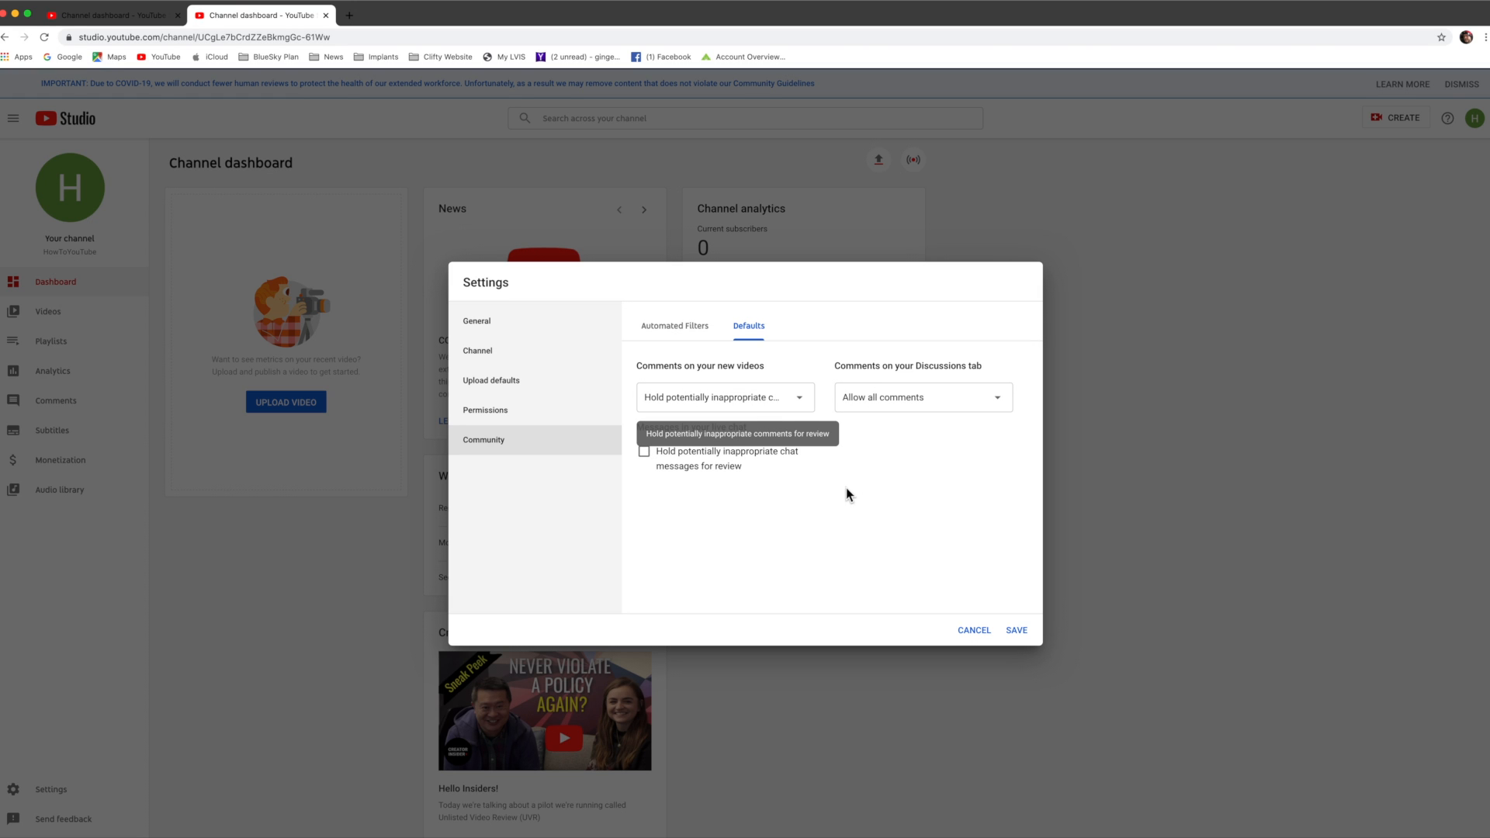
{"action": "left_click", "coordinate": [643, 453]}
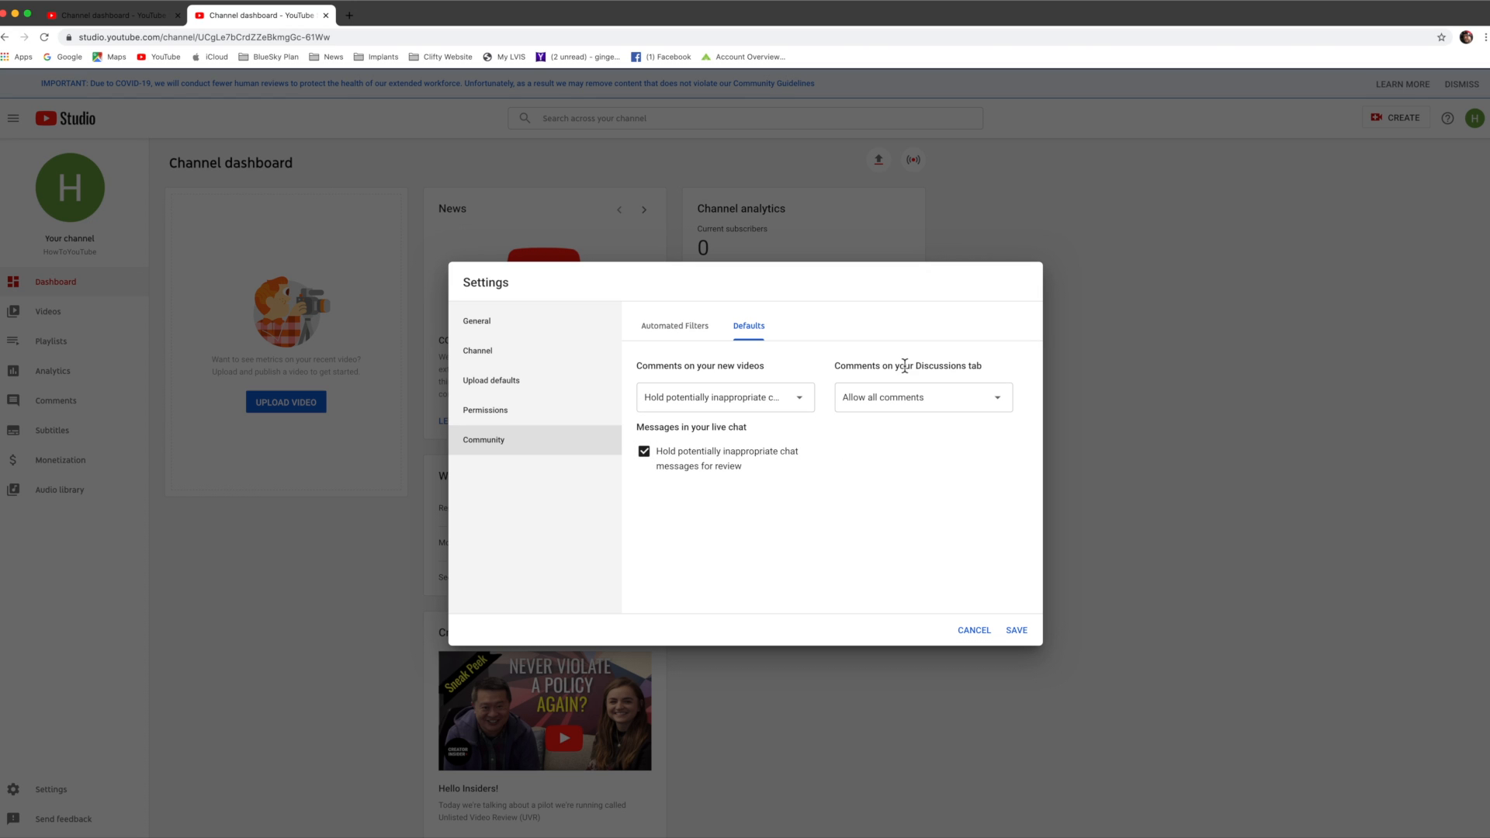
{"action": "left_click", "coordinate": [993, 396]}
{"action": "left_click", "coordinate": [989, 417]}
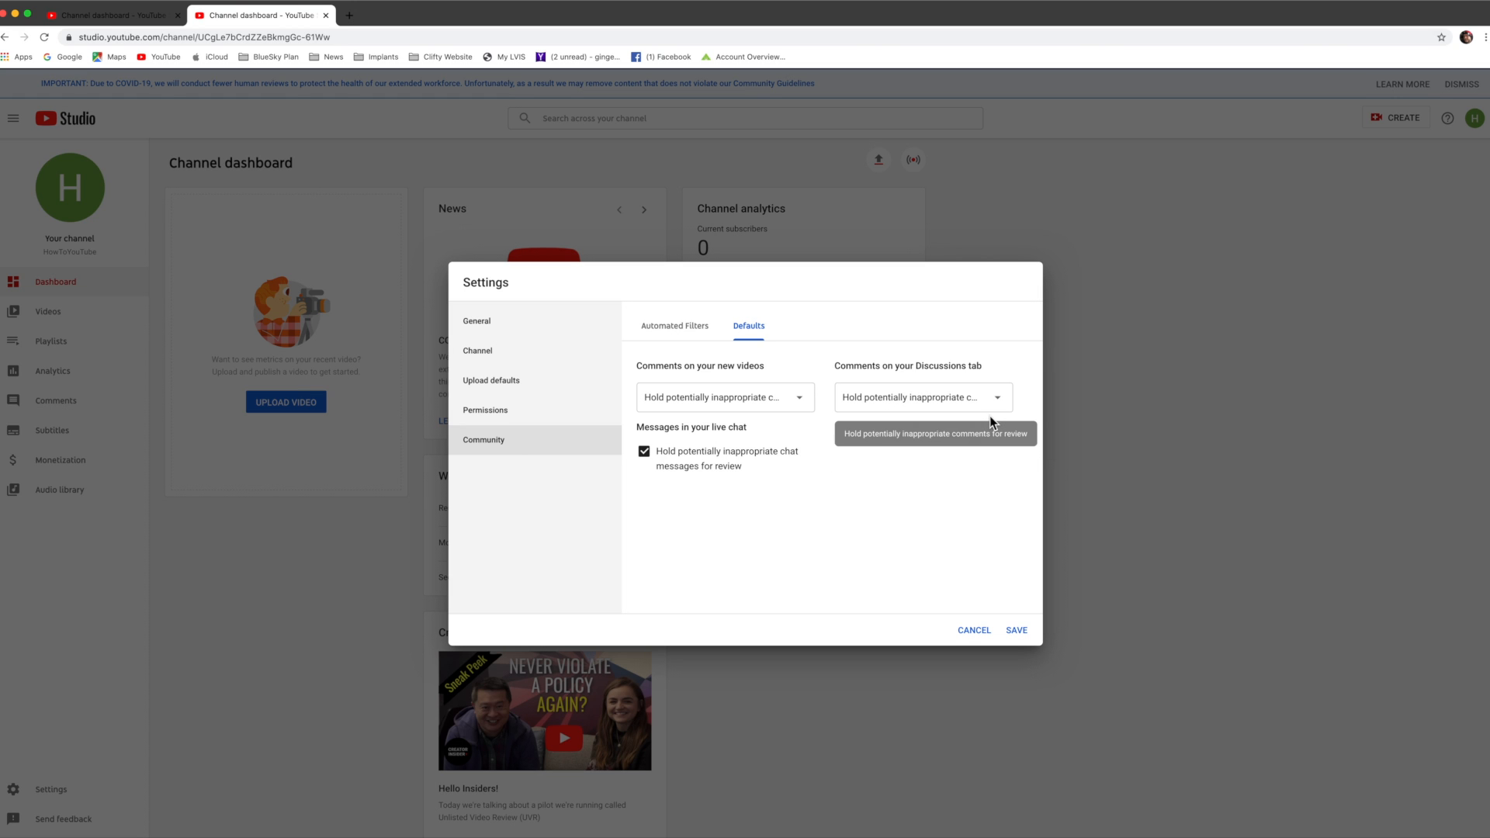
{"action": "left_click", "coordinate": [679, 328]}
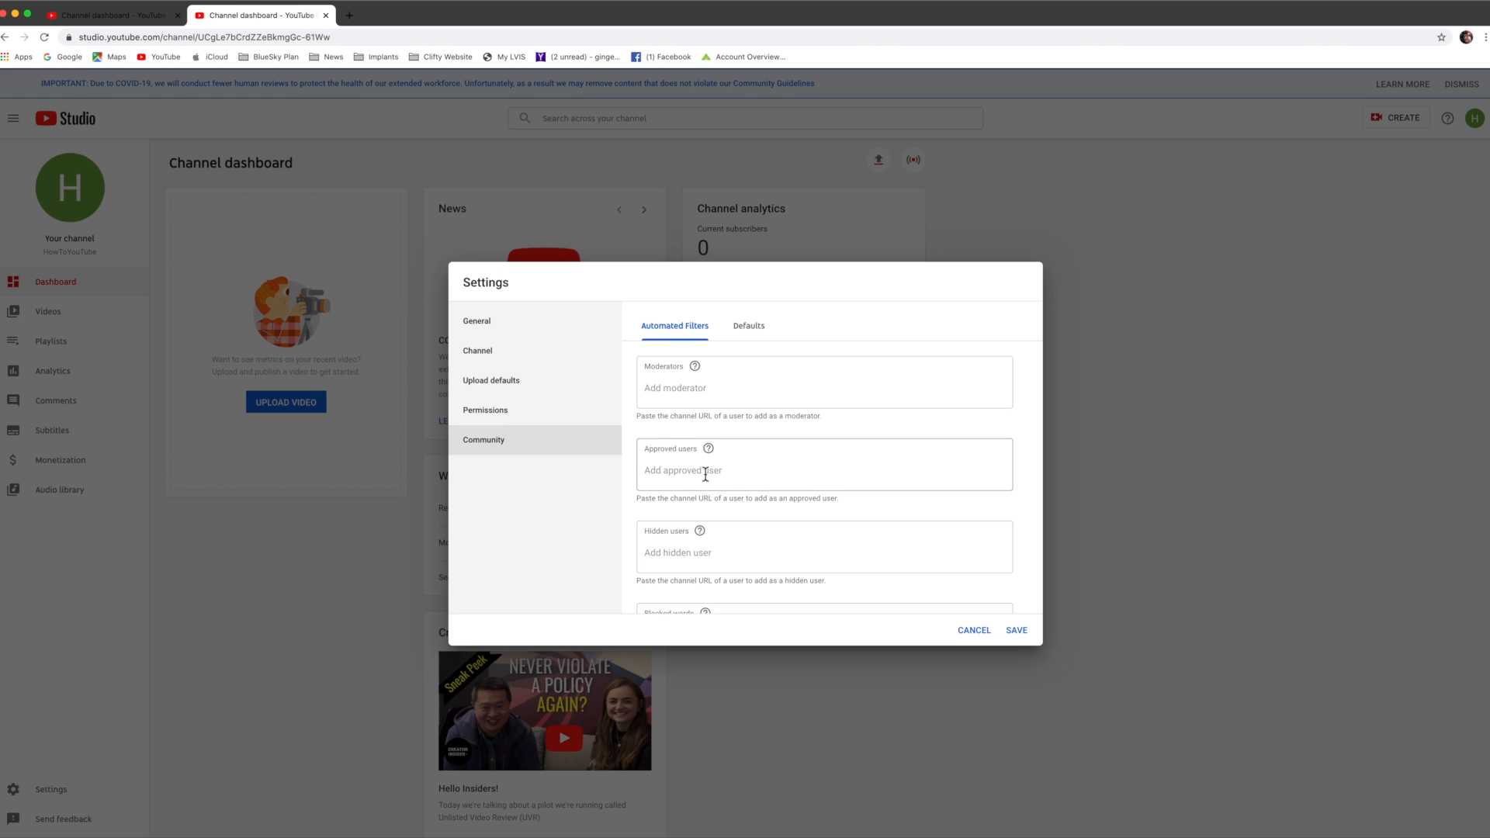
{"action": "scroll", "coordinate": [827, 477], "scroll_direction": "down", "scroll_amount": 2}
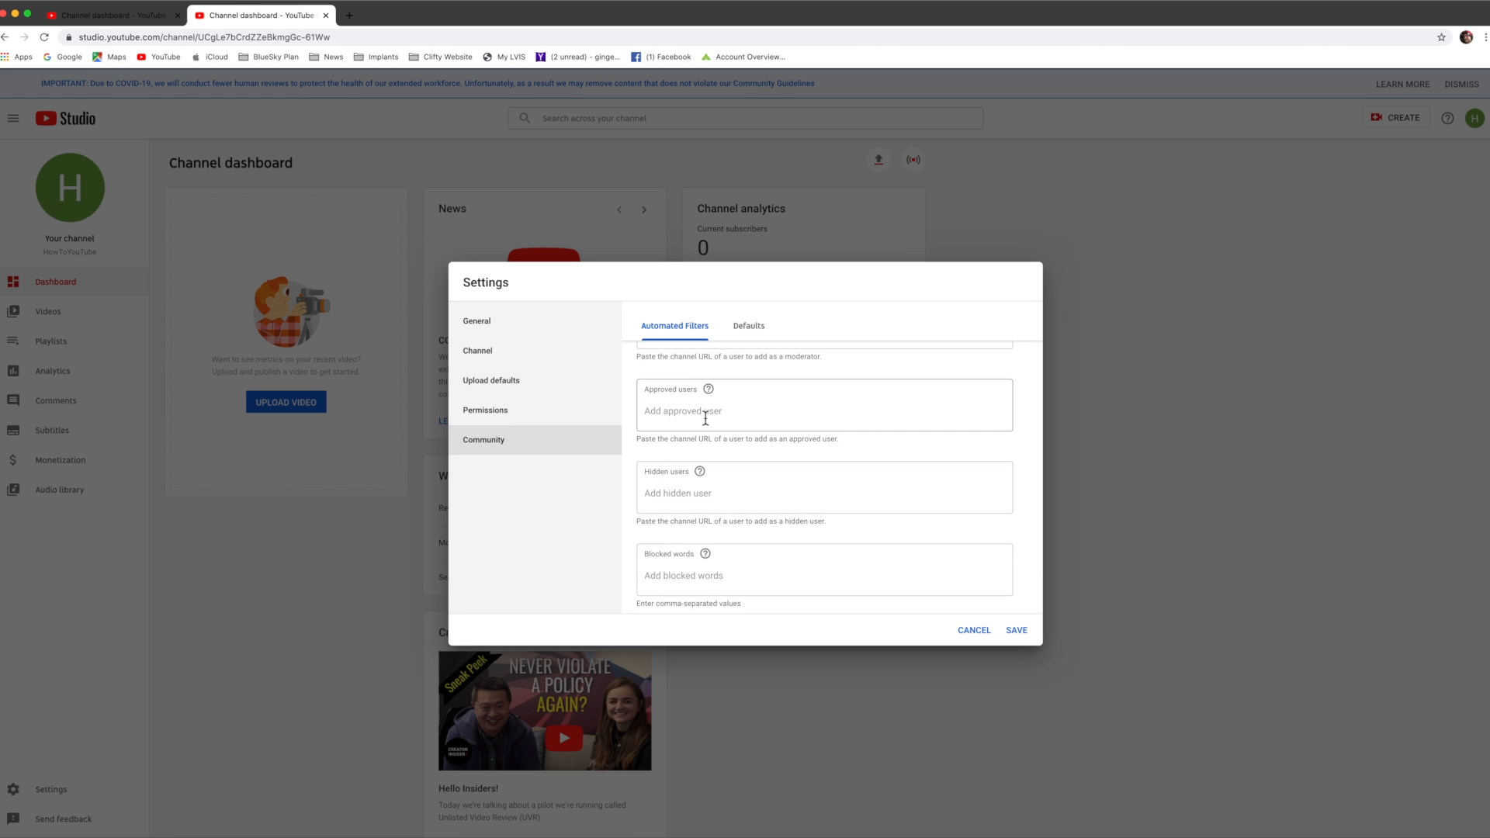
{"action": "scroll", "coordinate": [874, 442], "scroll_direction": "down", "scroll_amount": 2}
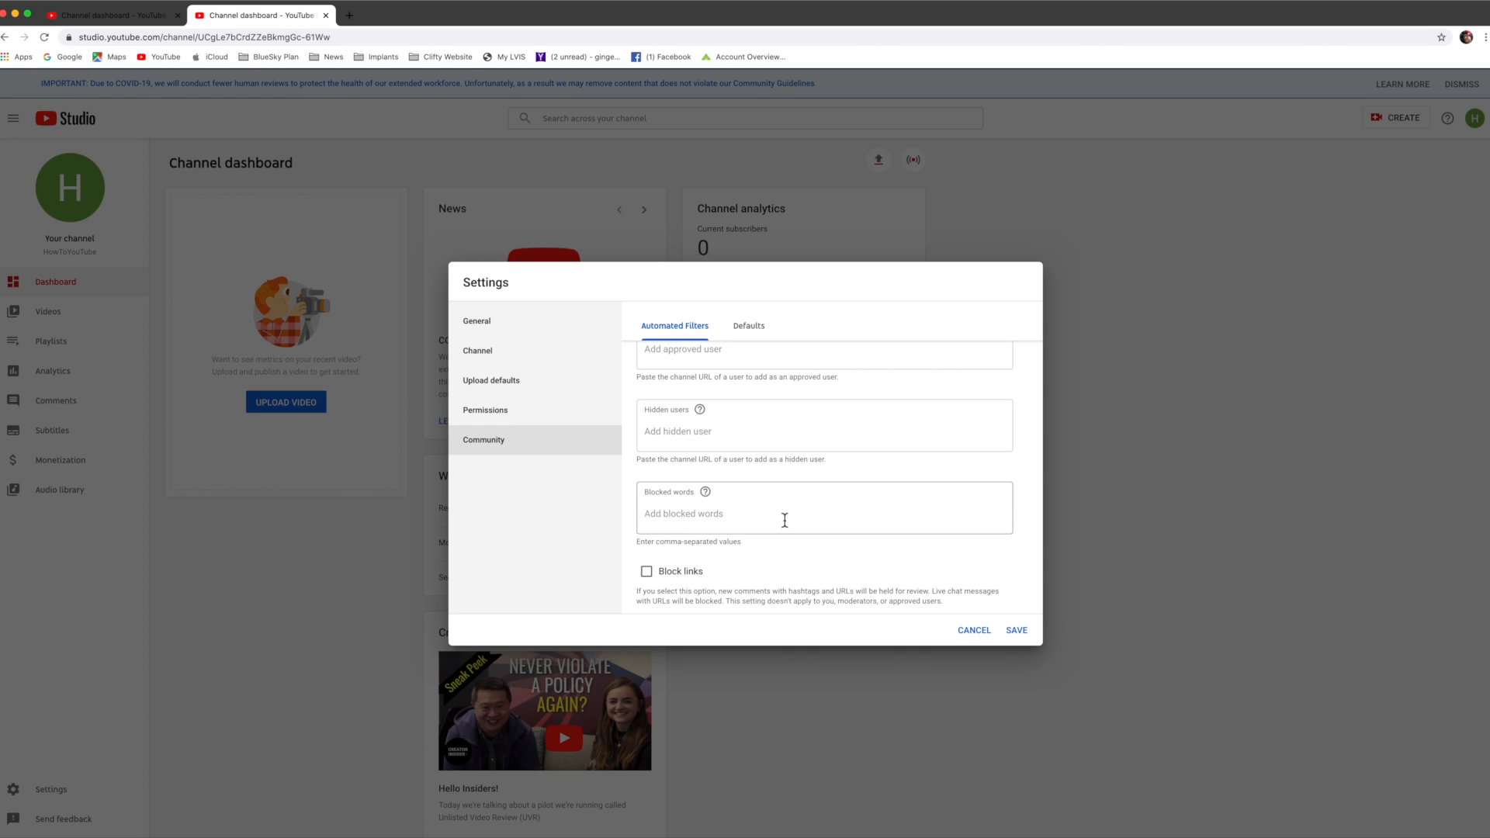
{"action": "left_click", "coordinate": [698, 514]}
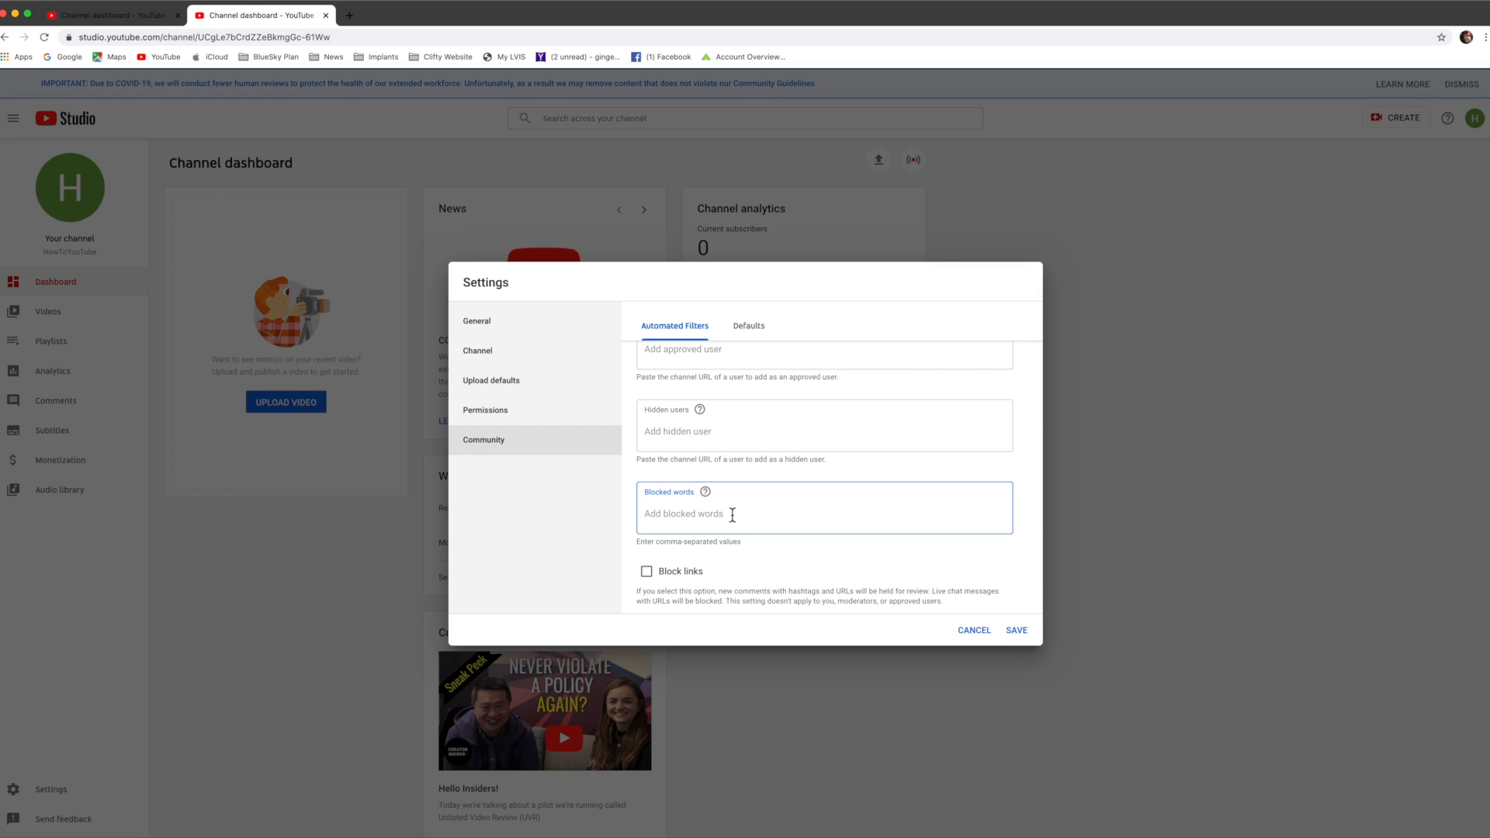
{"action": "type", "text": "word"}
{"action": "key", "text": "Return"}
{"action": "type", "text": "word2"}
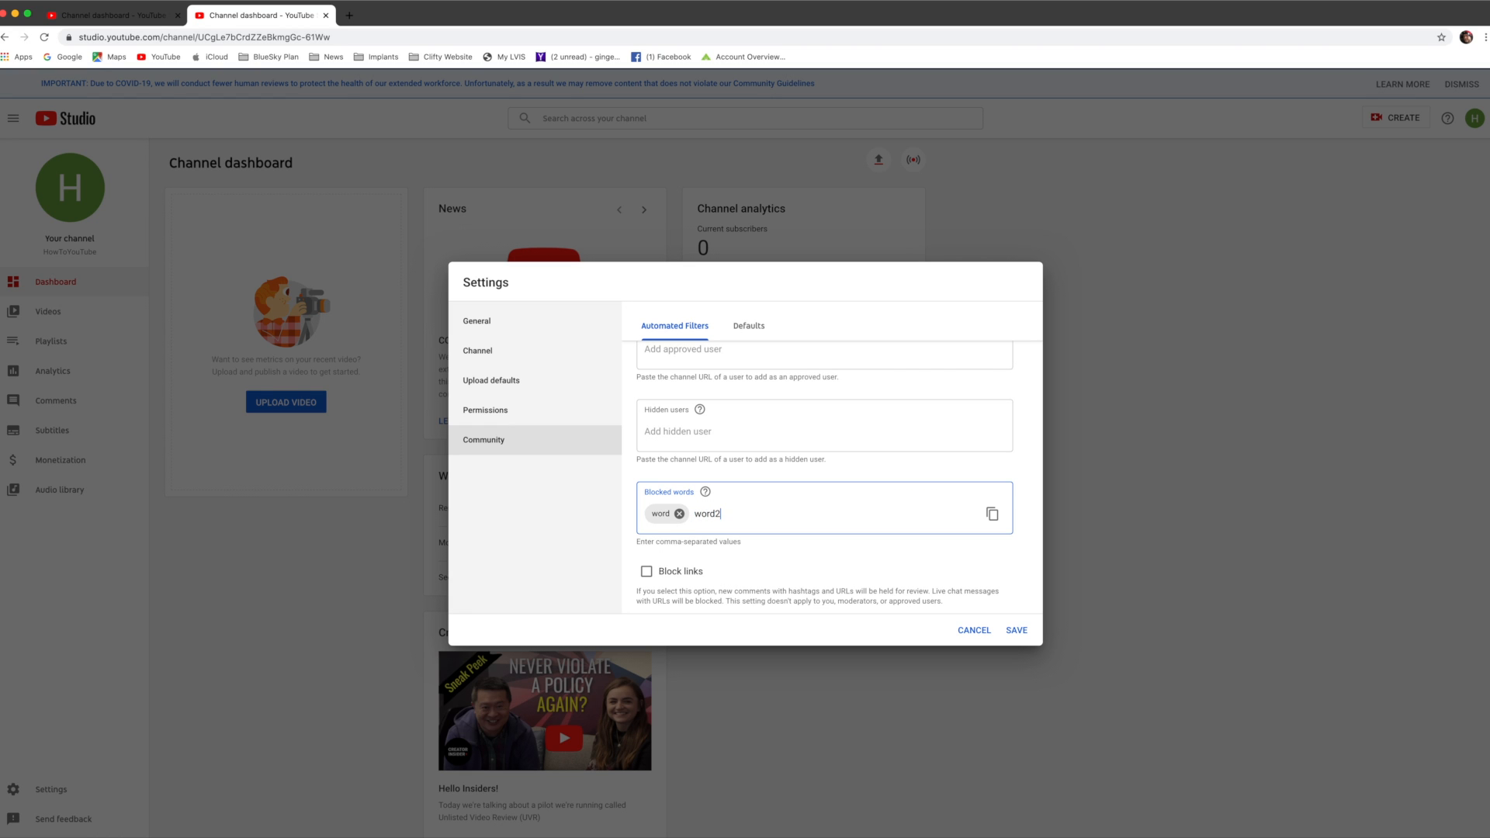
{"action": "type", "text": "."}
{"action": "key", "text": "Return"}
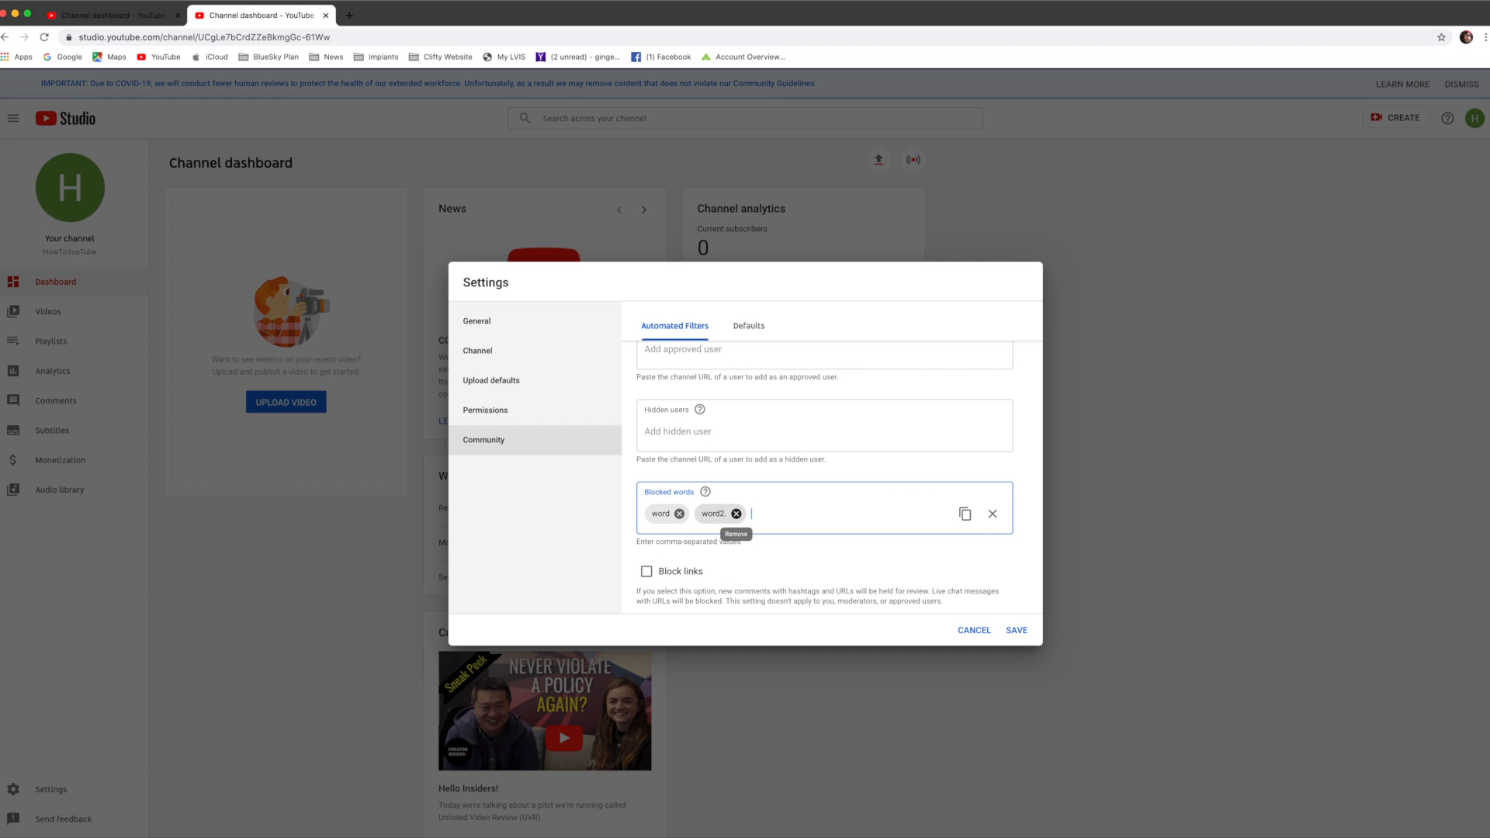
{"action": "left_click", "coordinate": [736, 514]}
{"action": "left_click", "coordinate": [679, 514]}
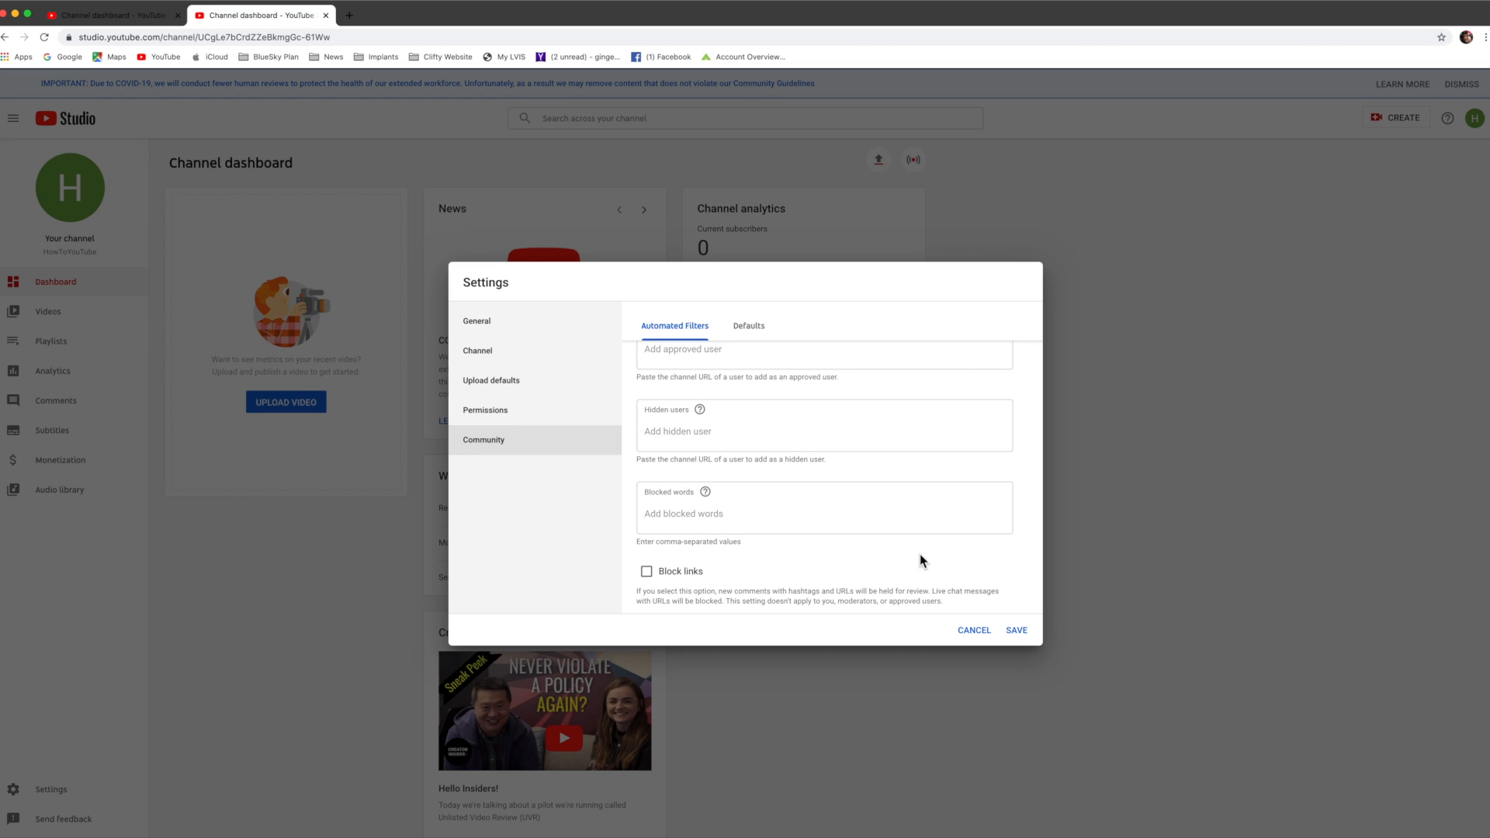
- Glance at the Permissions and Community settings, then go to the HowToYouTube channel's public page
{"action": "left_click", "coordinate": [819, 583]}
{"action": "left_click", "coordinate": [543, 411]}
{"action": "left_click", "coordinate": [537, 438]}
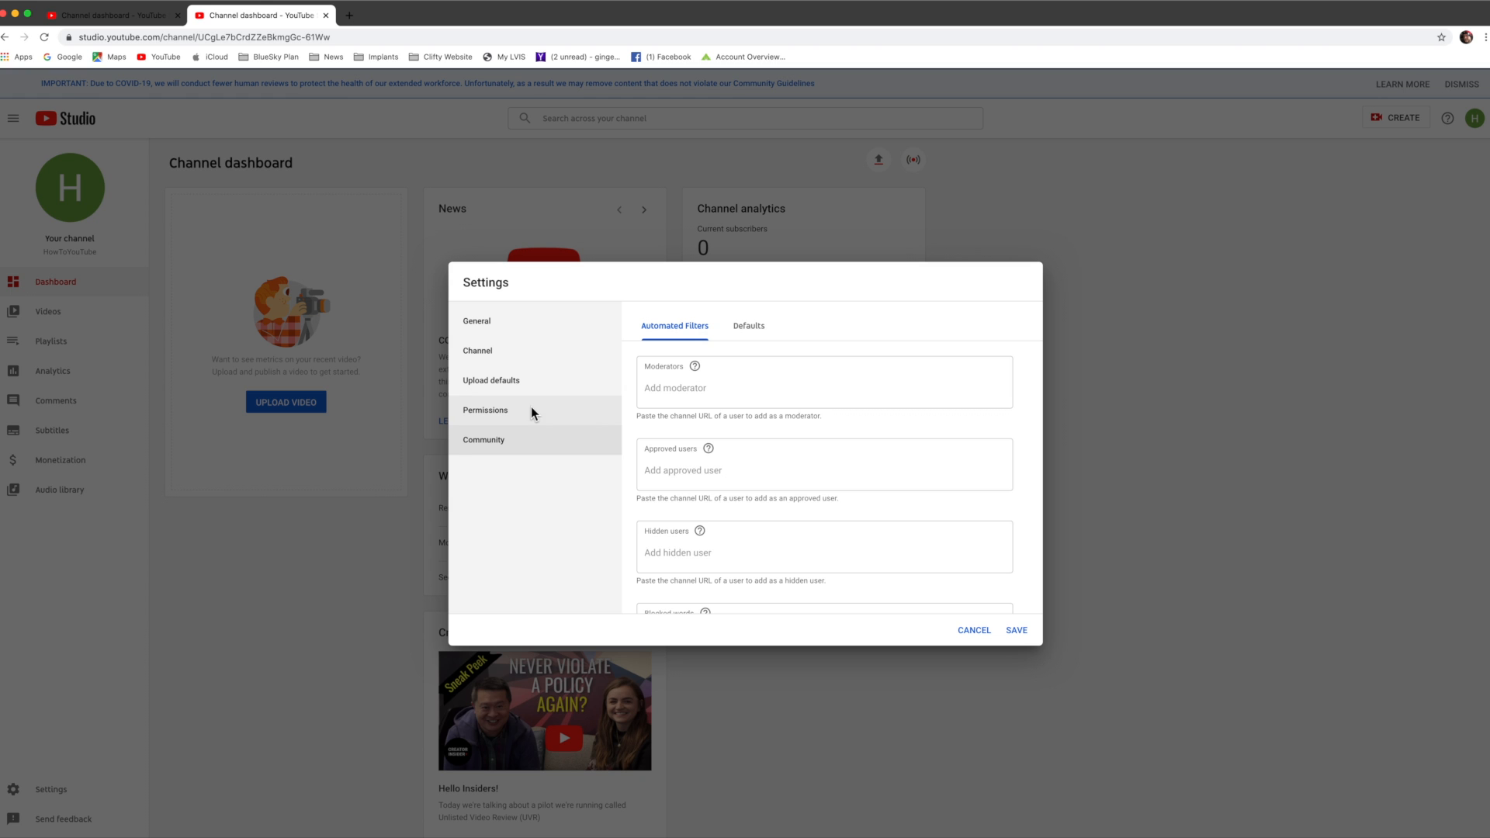
{"action": "left_click", "coordinate": [532, 410]}
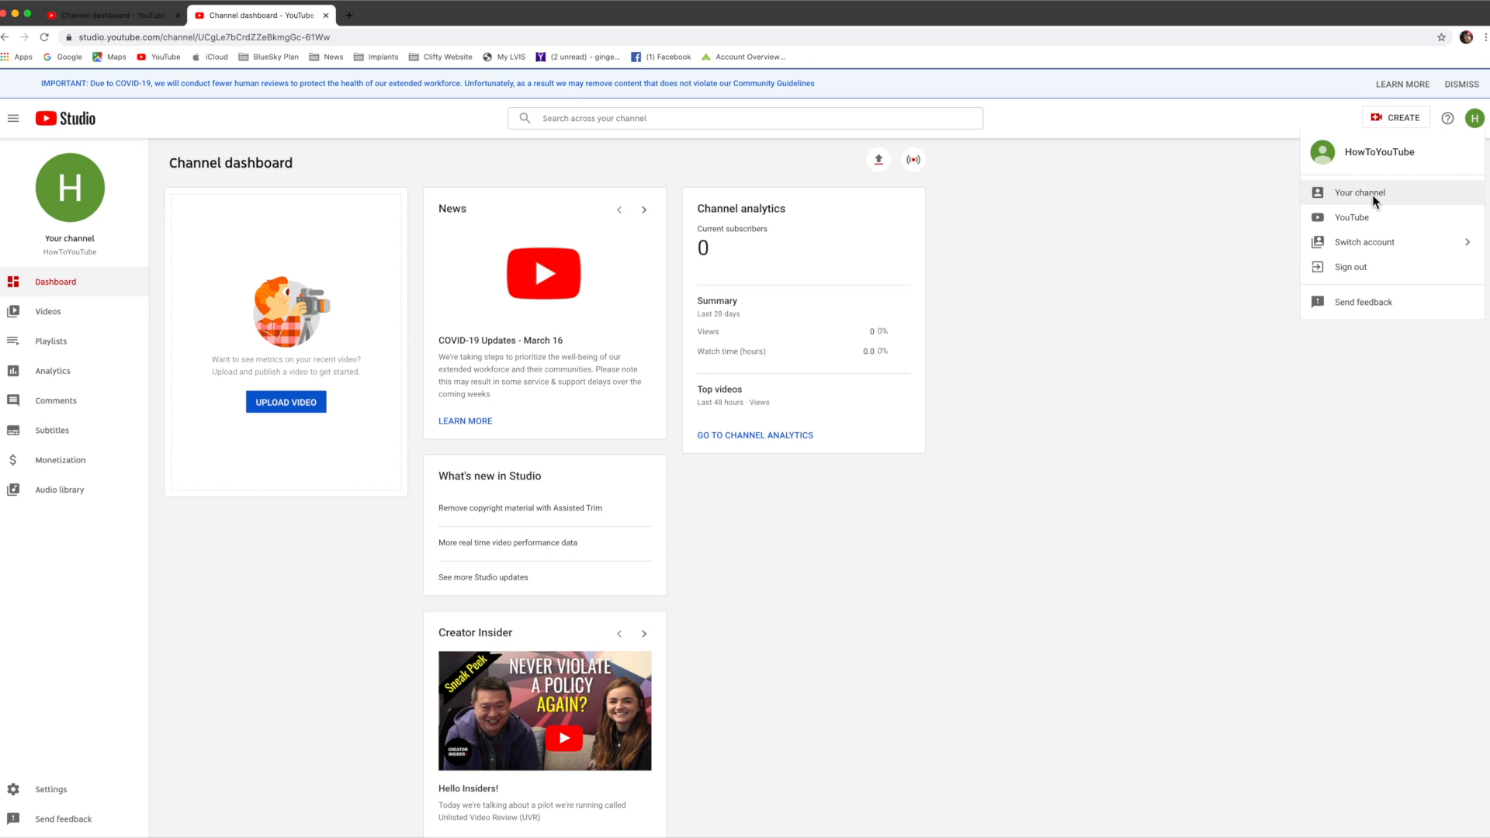
{"action": "left_click", "coordinate": [1372, 196]}
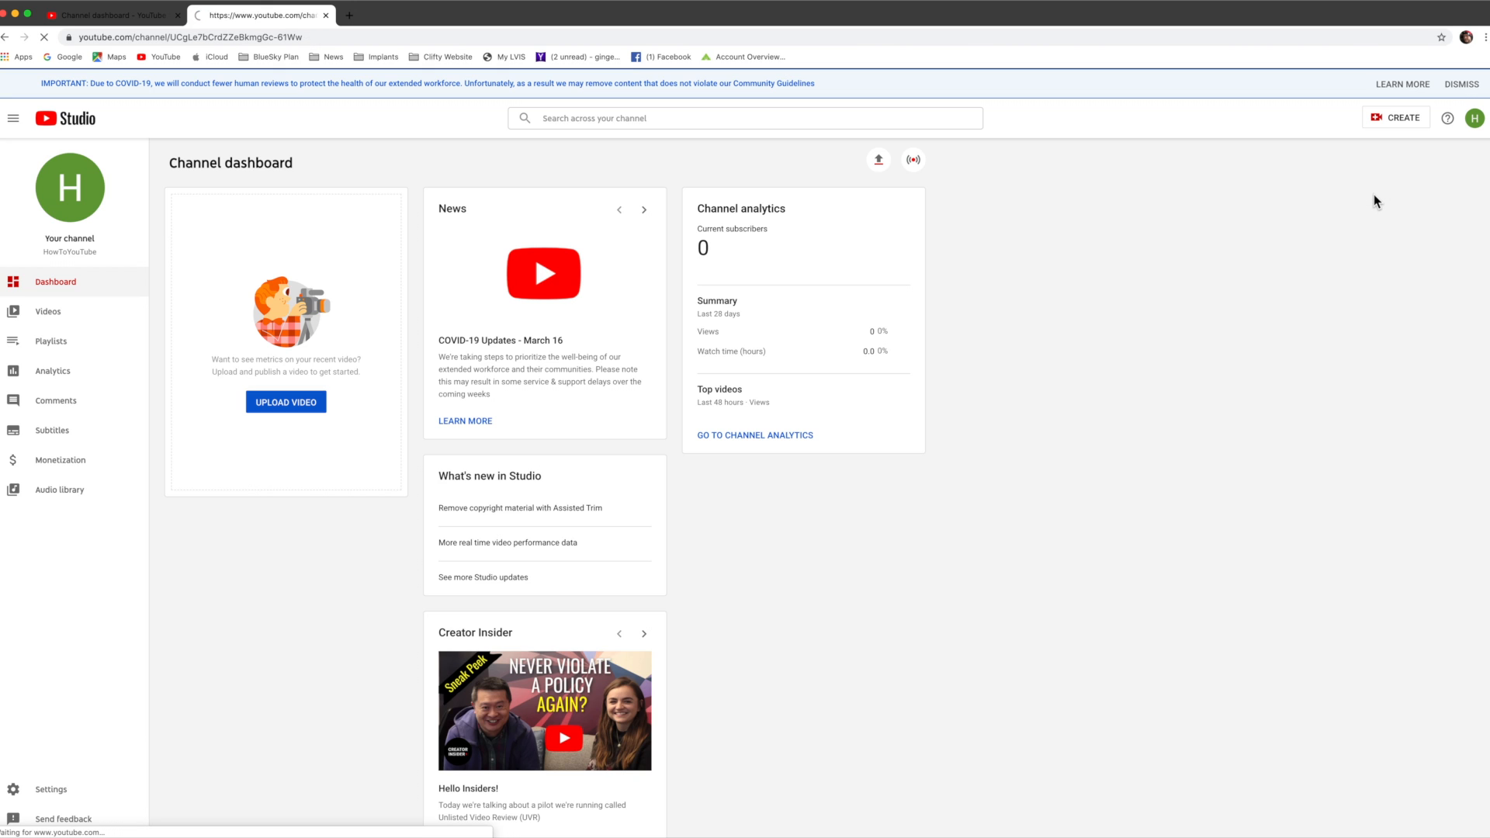